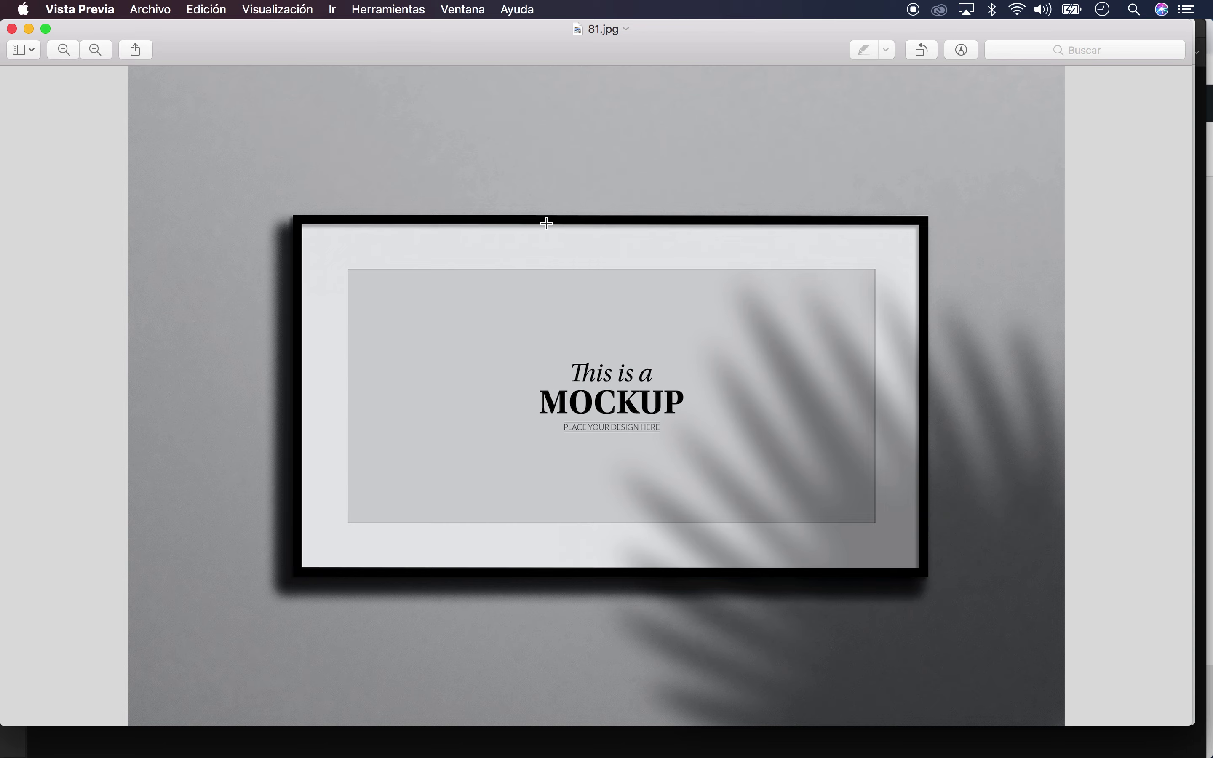
Compare the 2 PERRITO-01.jpg schnauzer with the 81.jpg frame mockup, then show all windows
key(ctrl+Up)
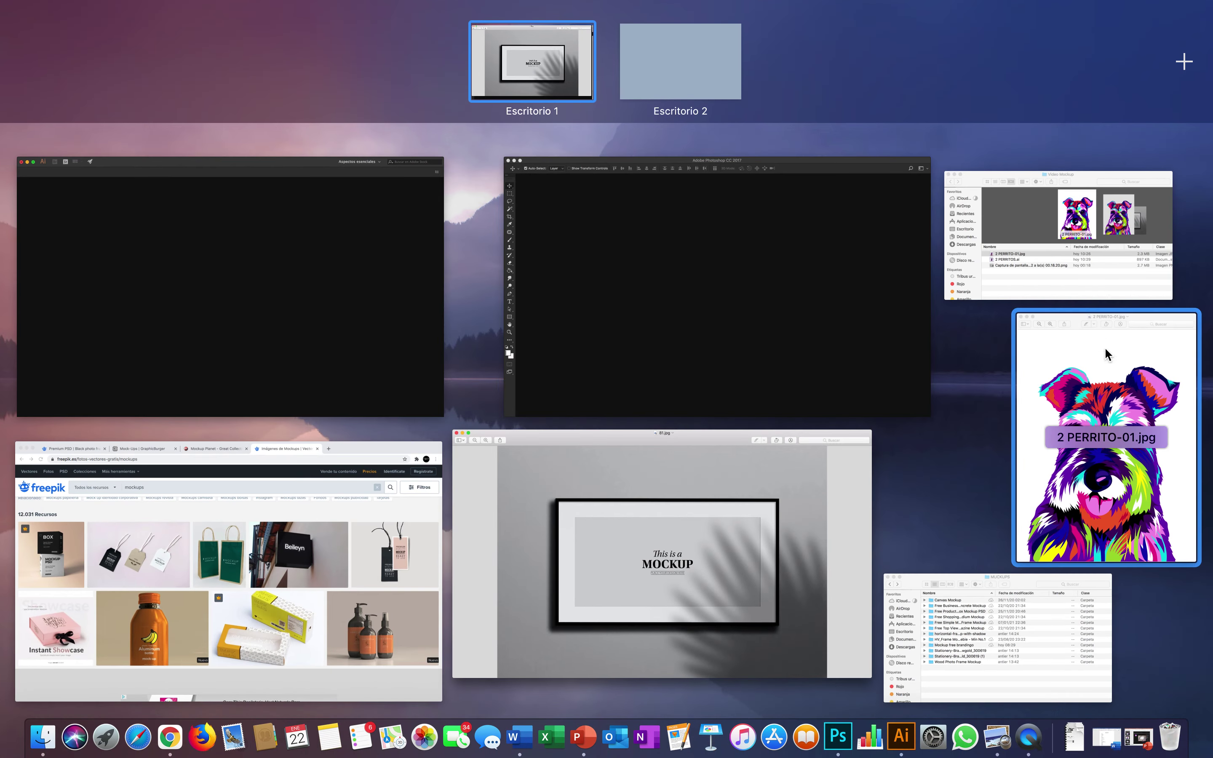
click(1145, 380)
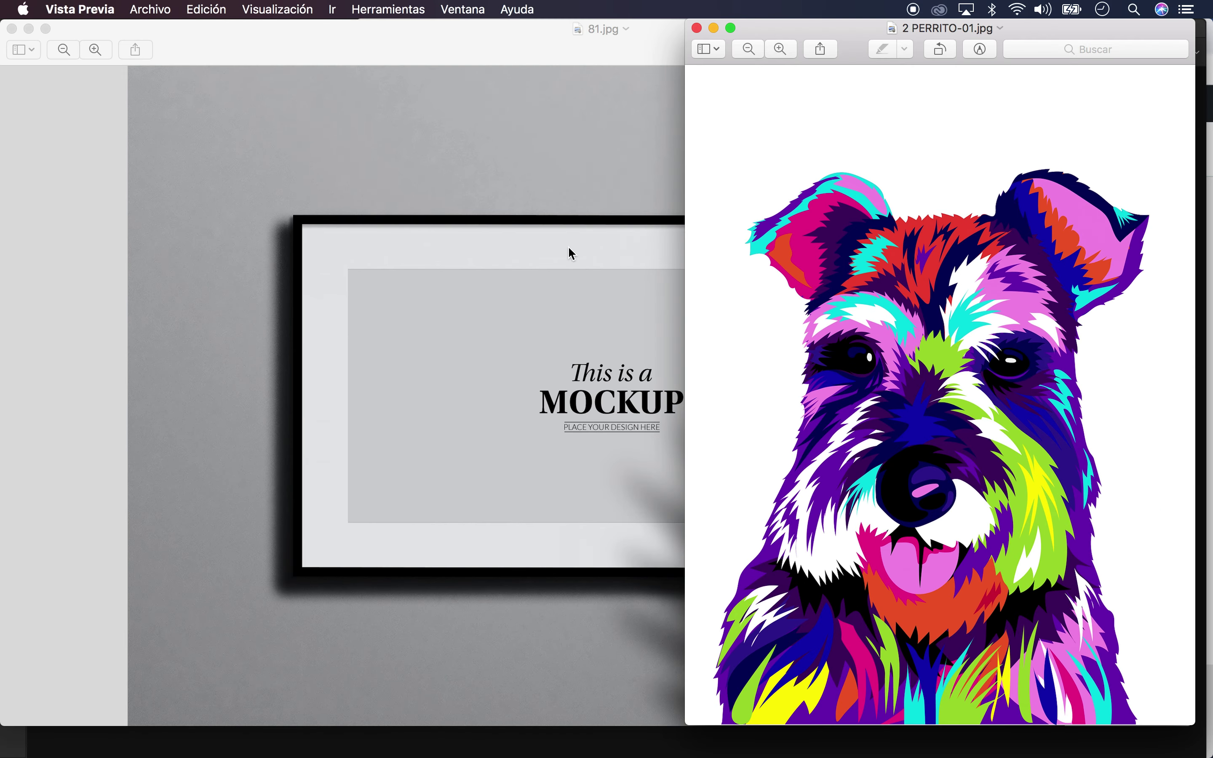
click(582, 216)
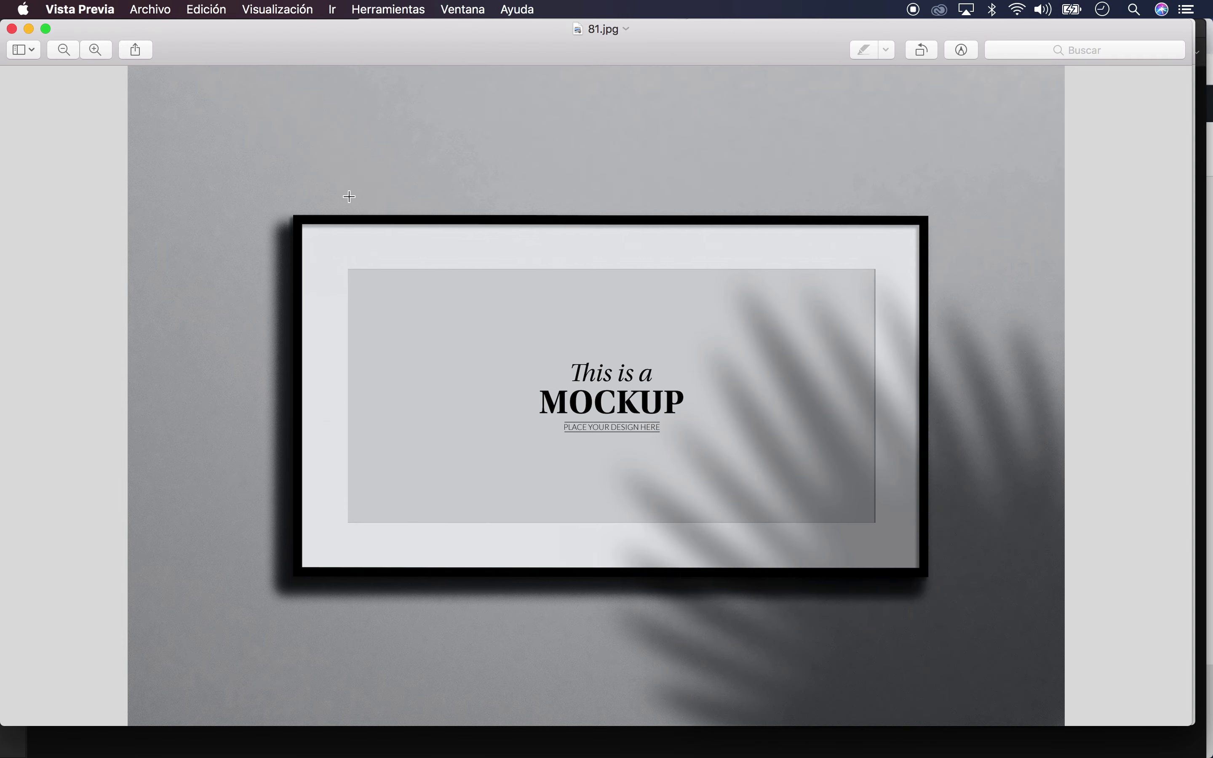
key(ctrl+Up)
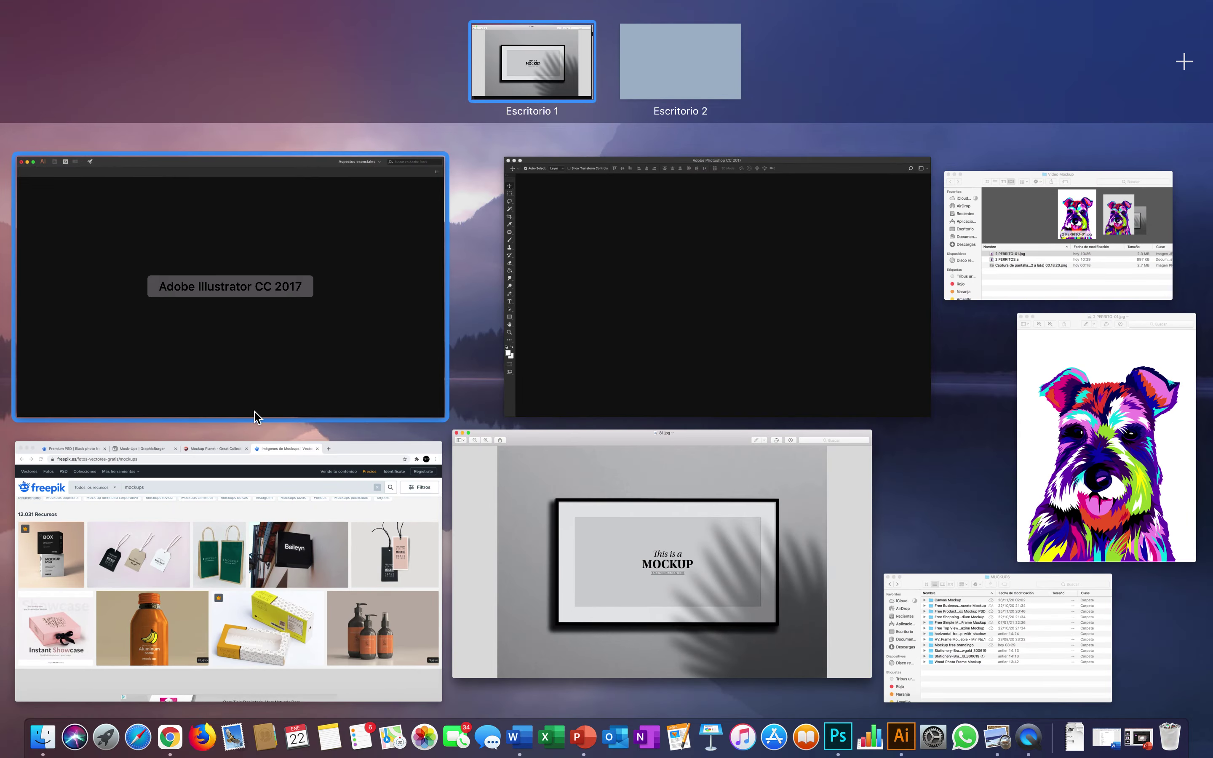
Browse the freepik, GraphicBurger and Mockup Planet mockup pages, then bring the MUCKUPS folder forward
click(264, 452)
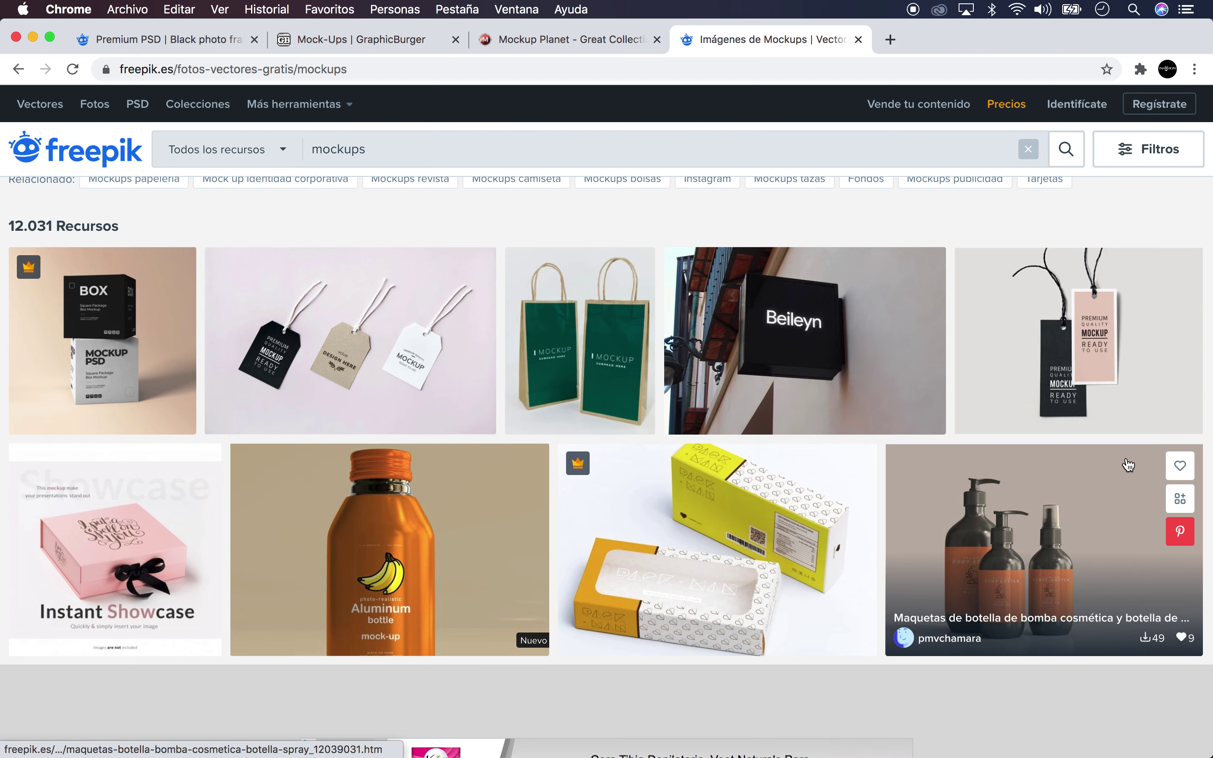
click(200, 40)
click(324, 40)
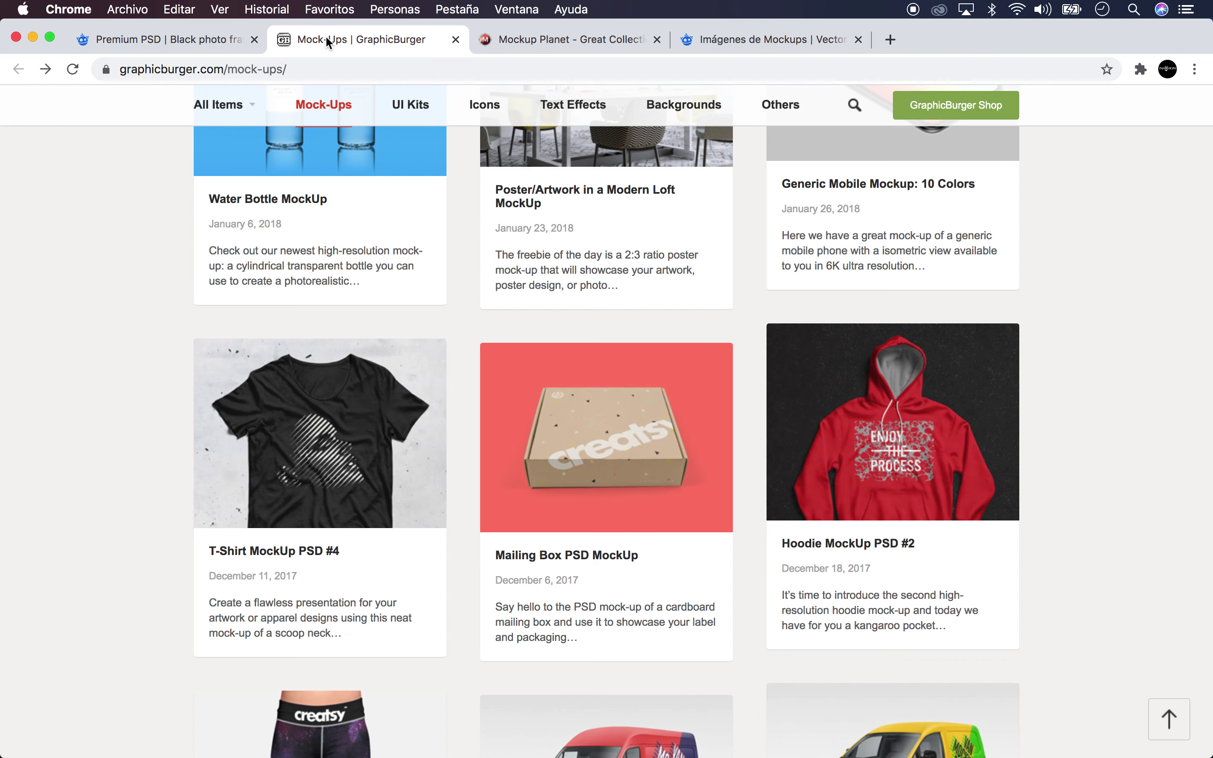
click(515, 39)
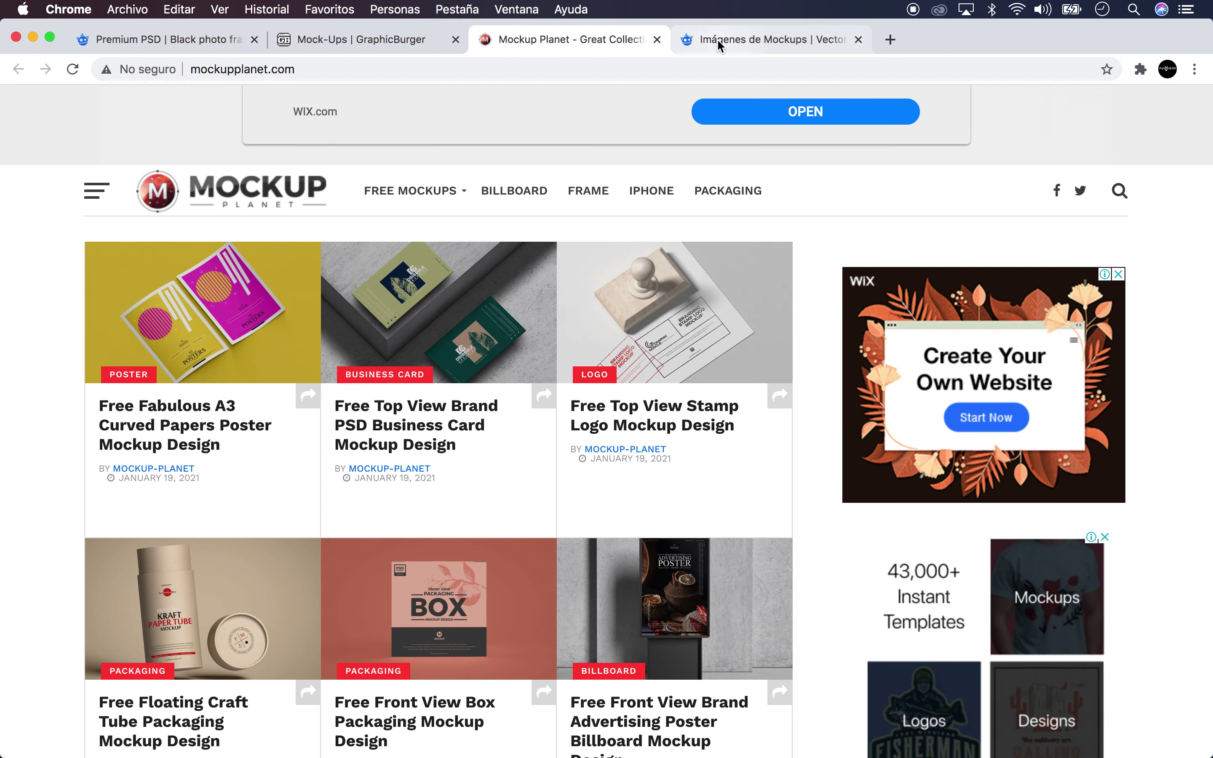
click(717, 37)
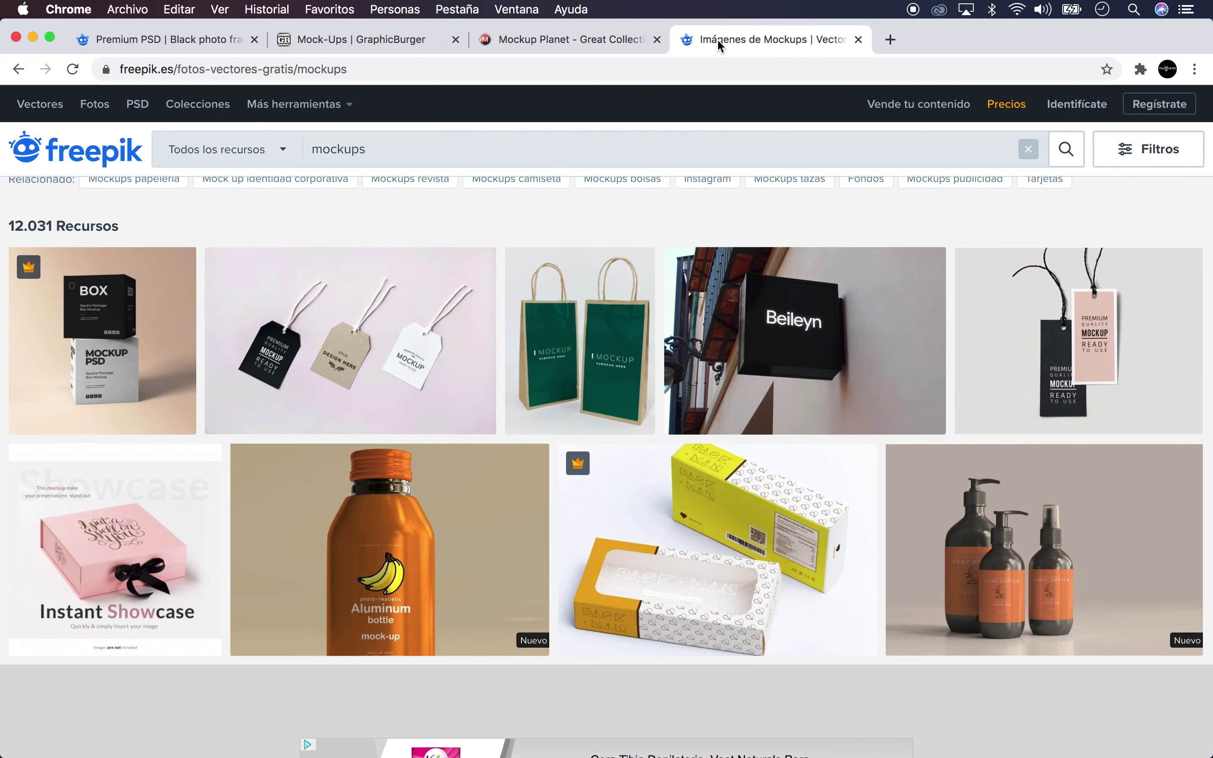
click(571, 40)
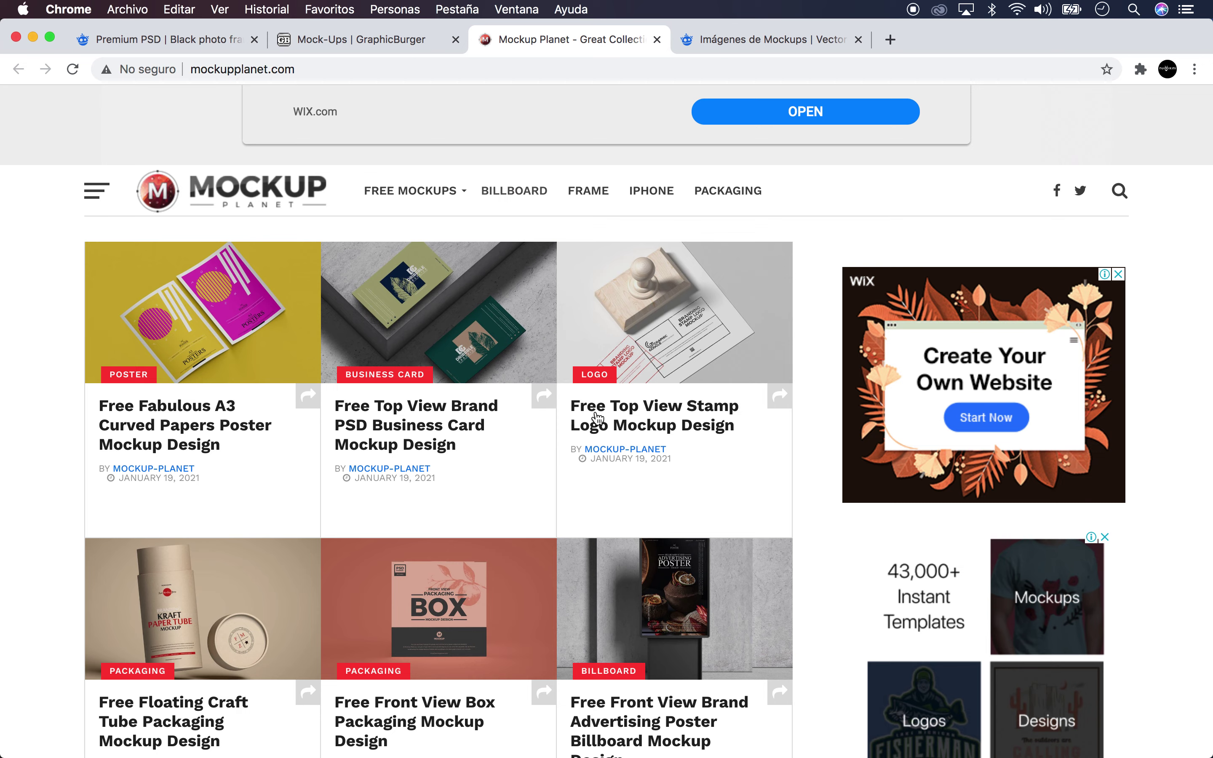
scroll(658, 428, down, 3)
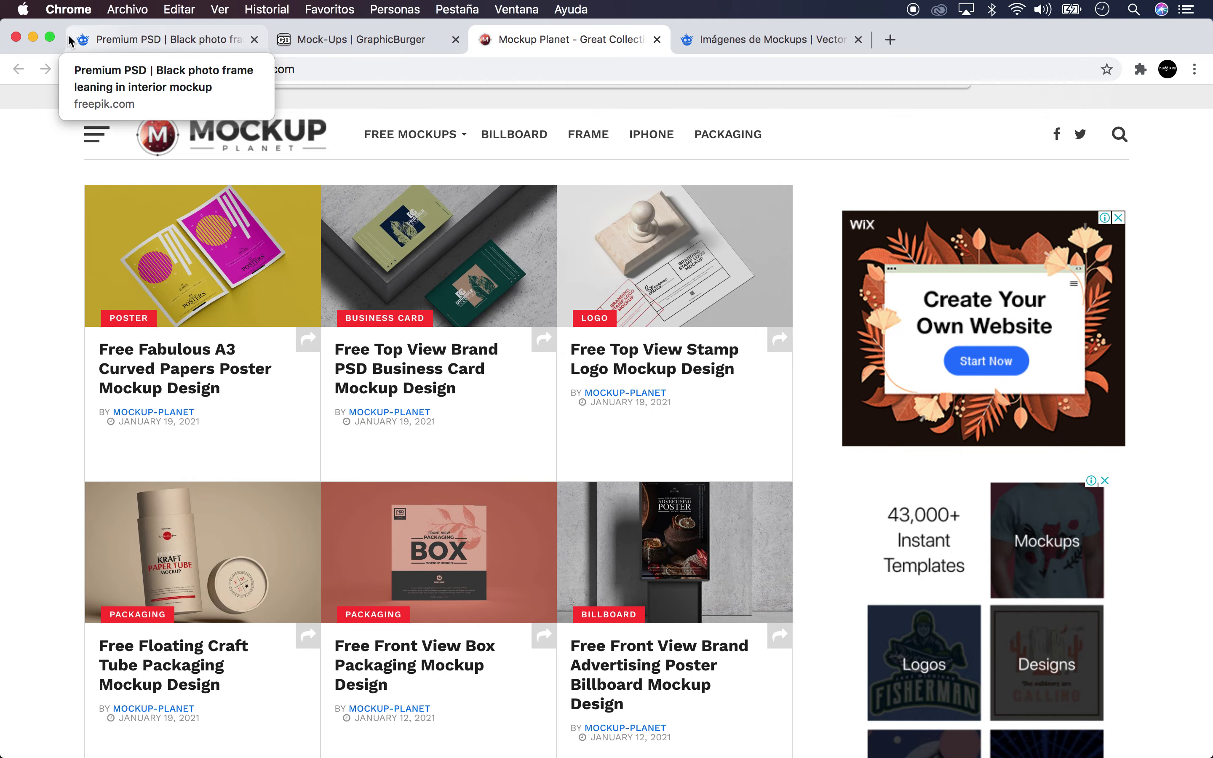
key(ctrl+Up)
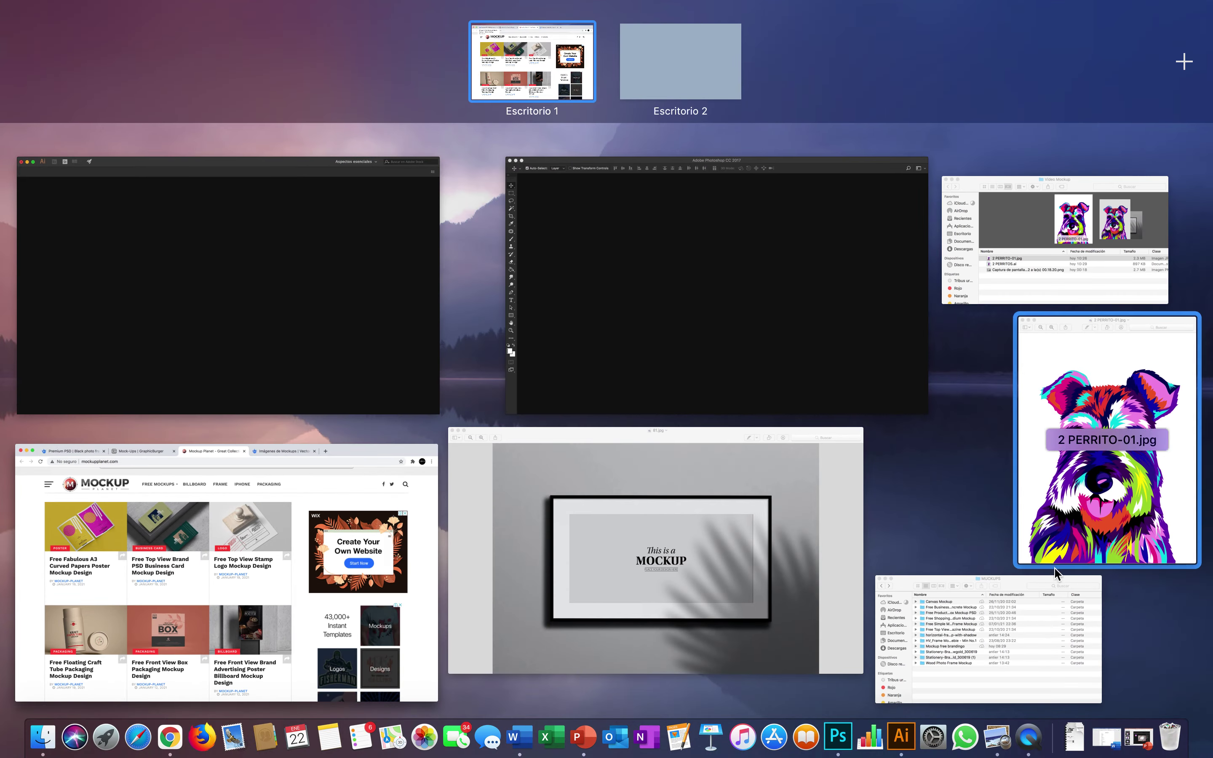
click(1053, 592)
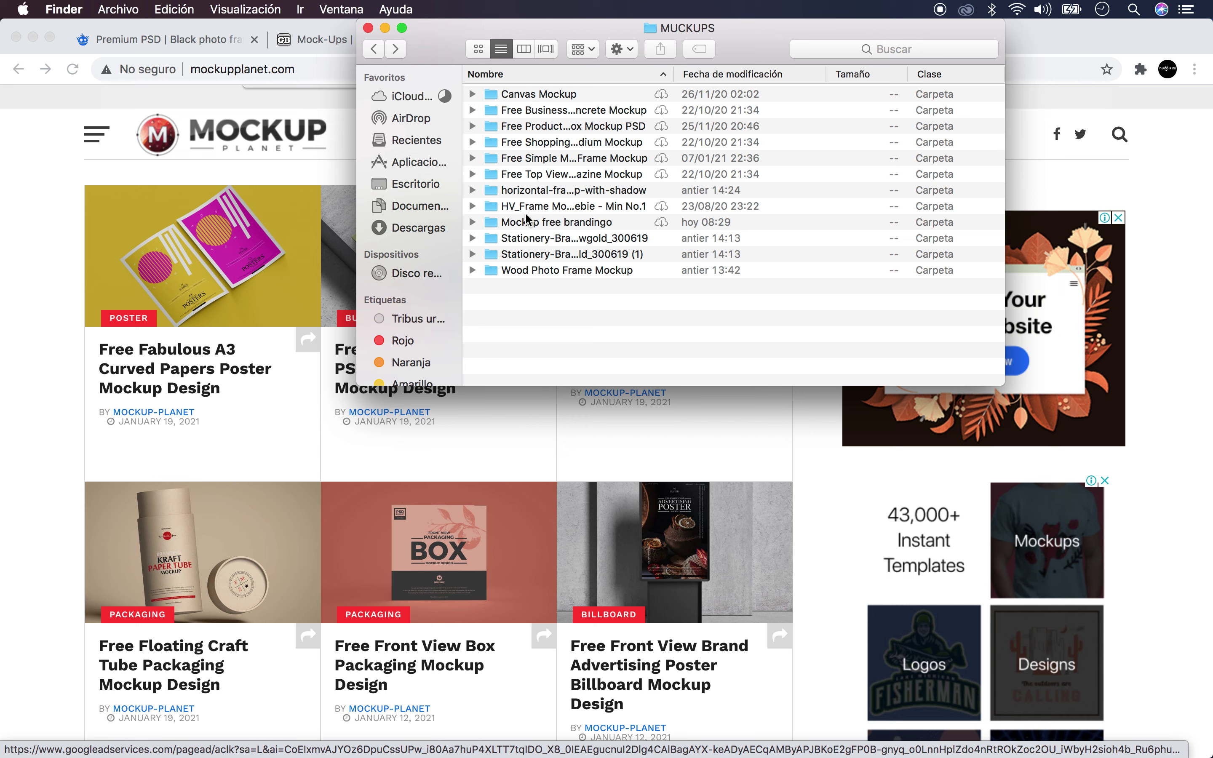
Open the horizontal-frame-mockup-with-shadow folder and Quick Look its 81.jpg preview
click(537, 192)
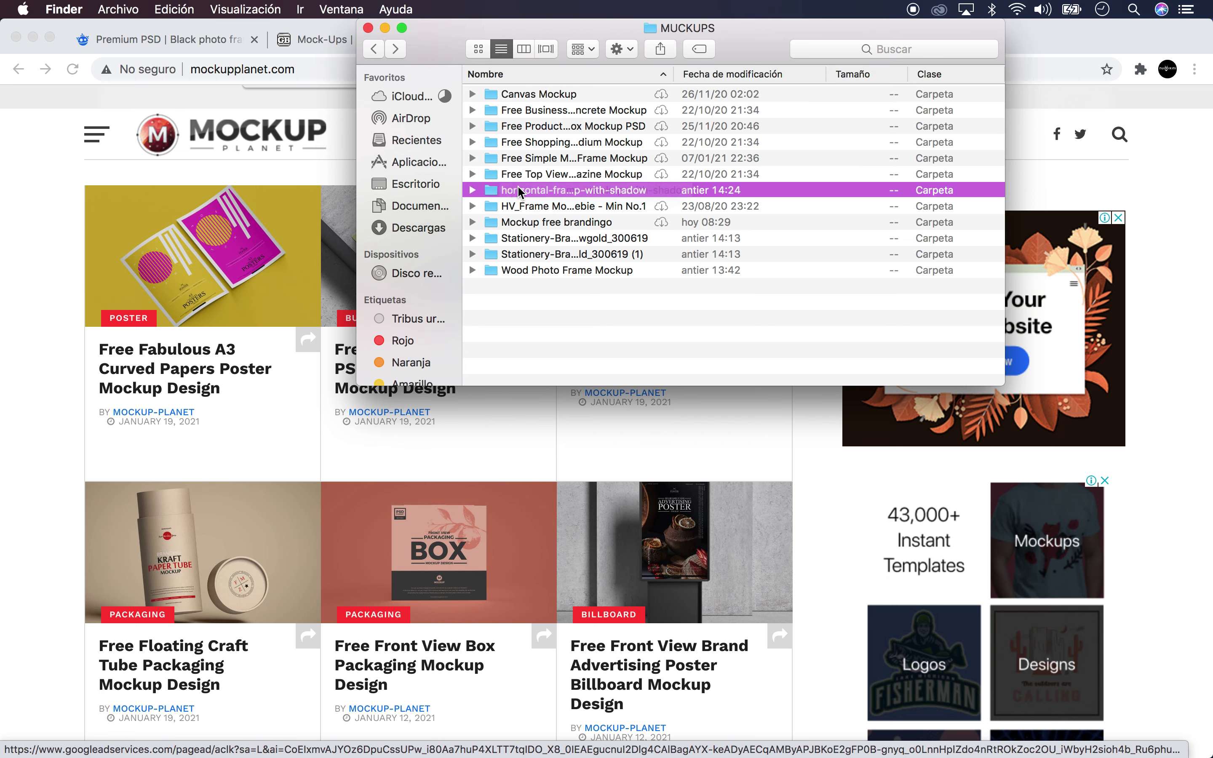
double_click(537, 191)
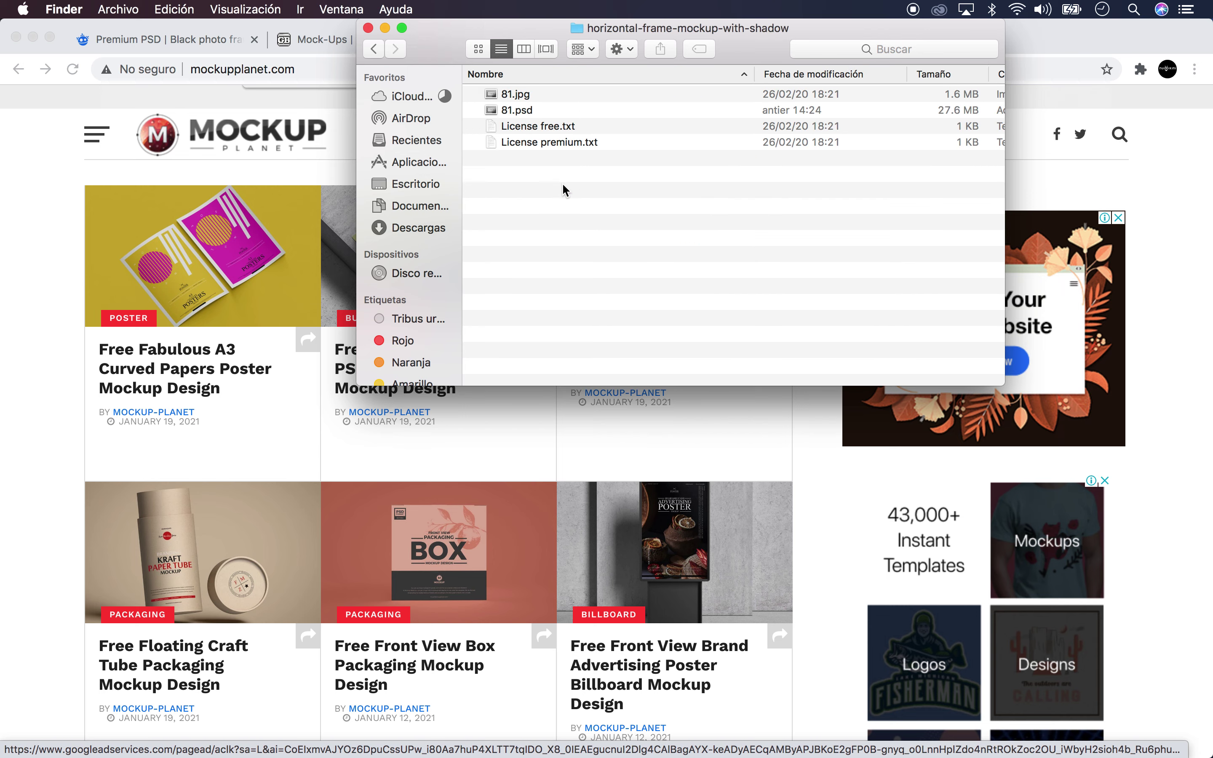
click(538, 94)
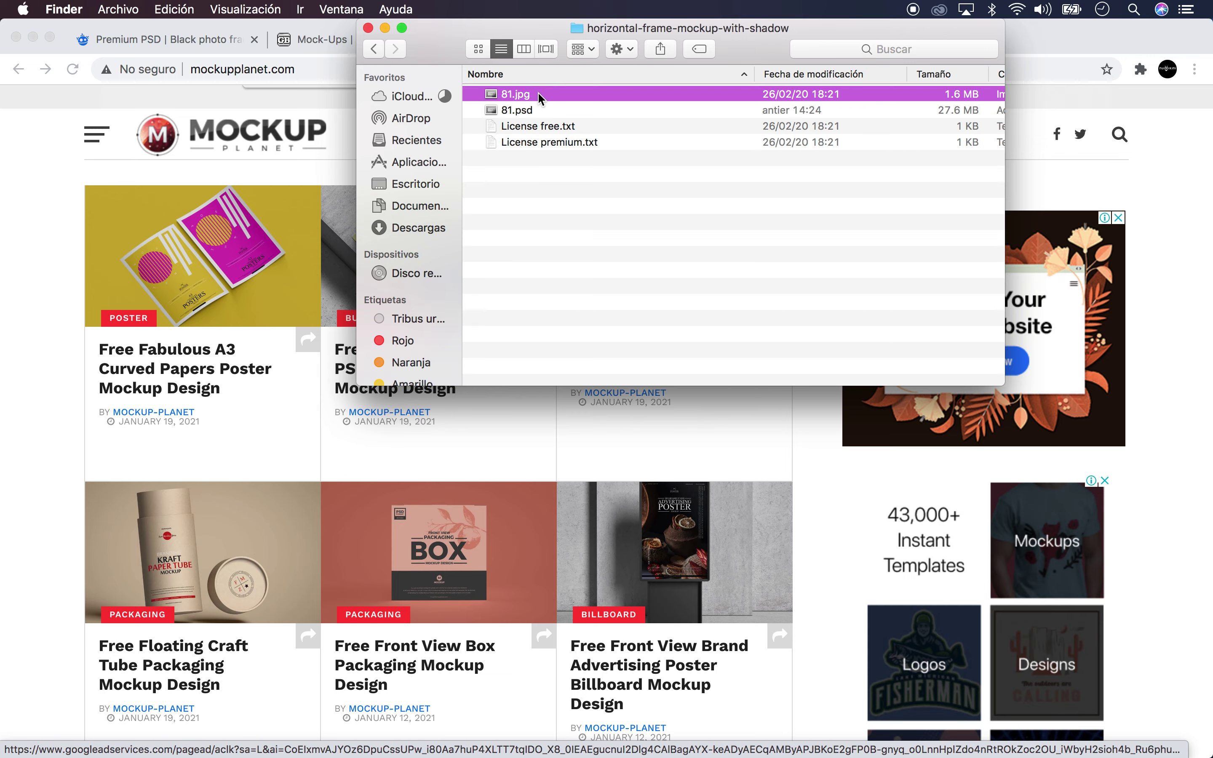
key(space)
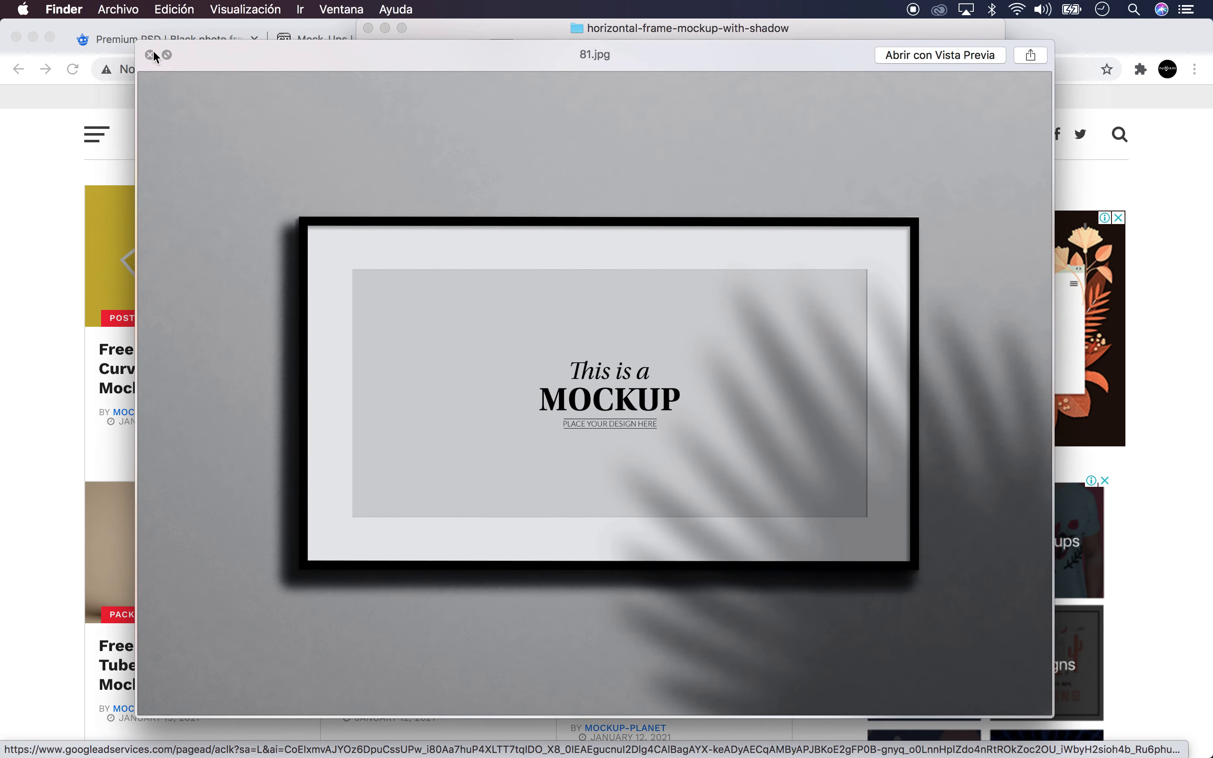
click(152, 51)
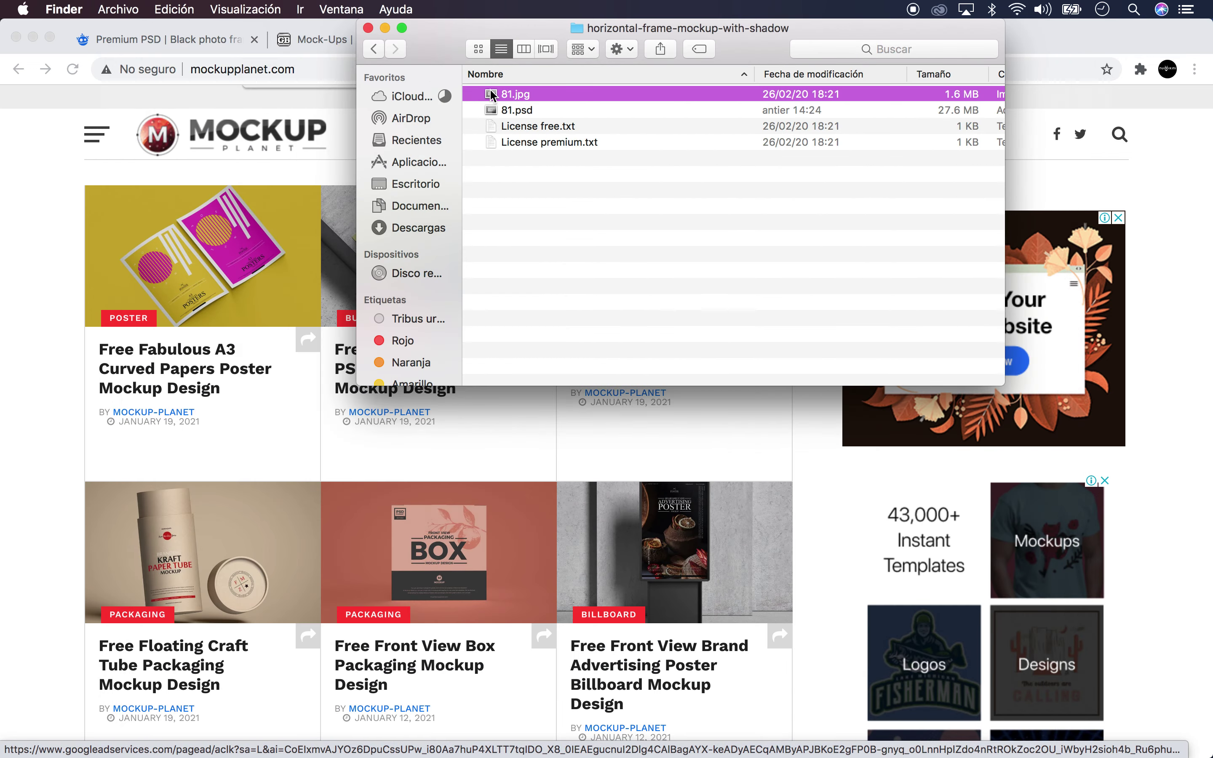
Look over the folder's license files, then open 81.psd in Photoshop
click(512, 112)
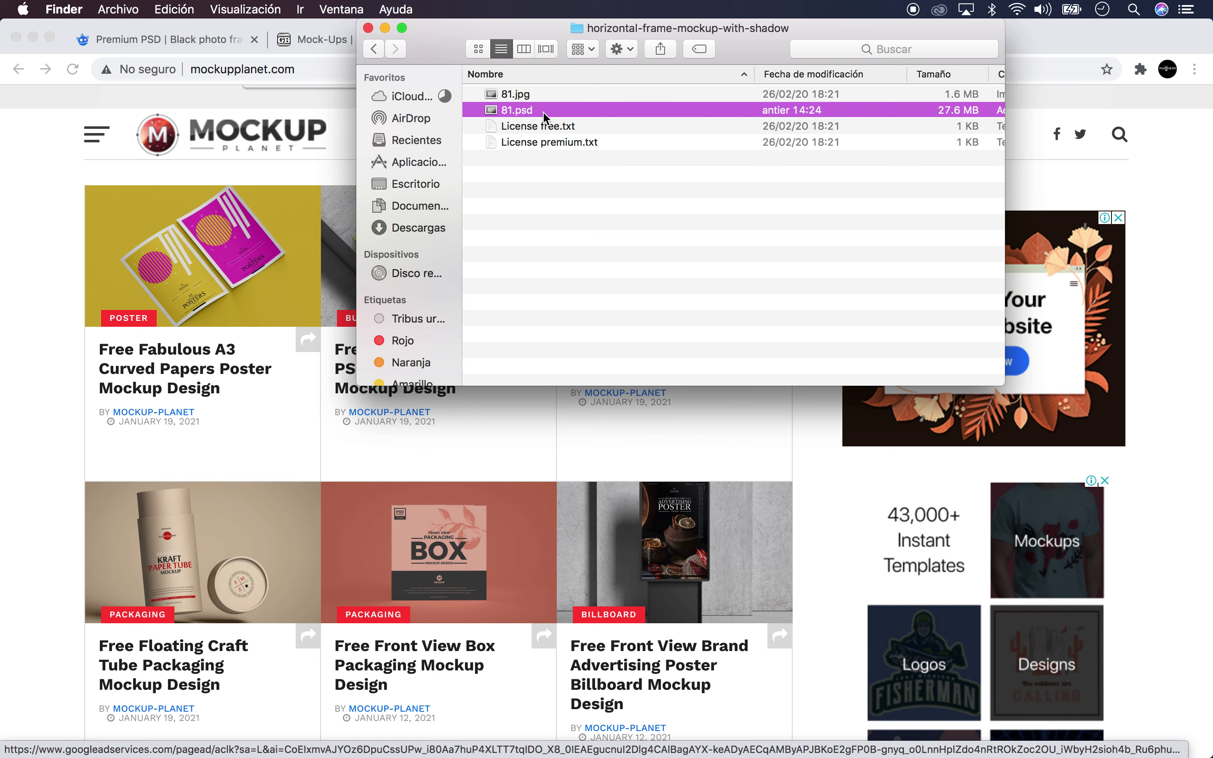
click(549, 131)
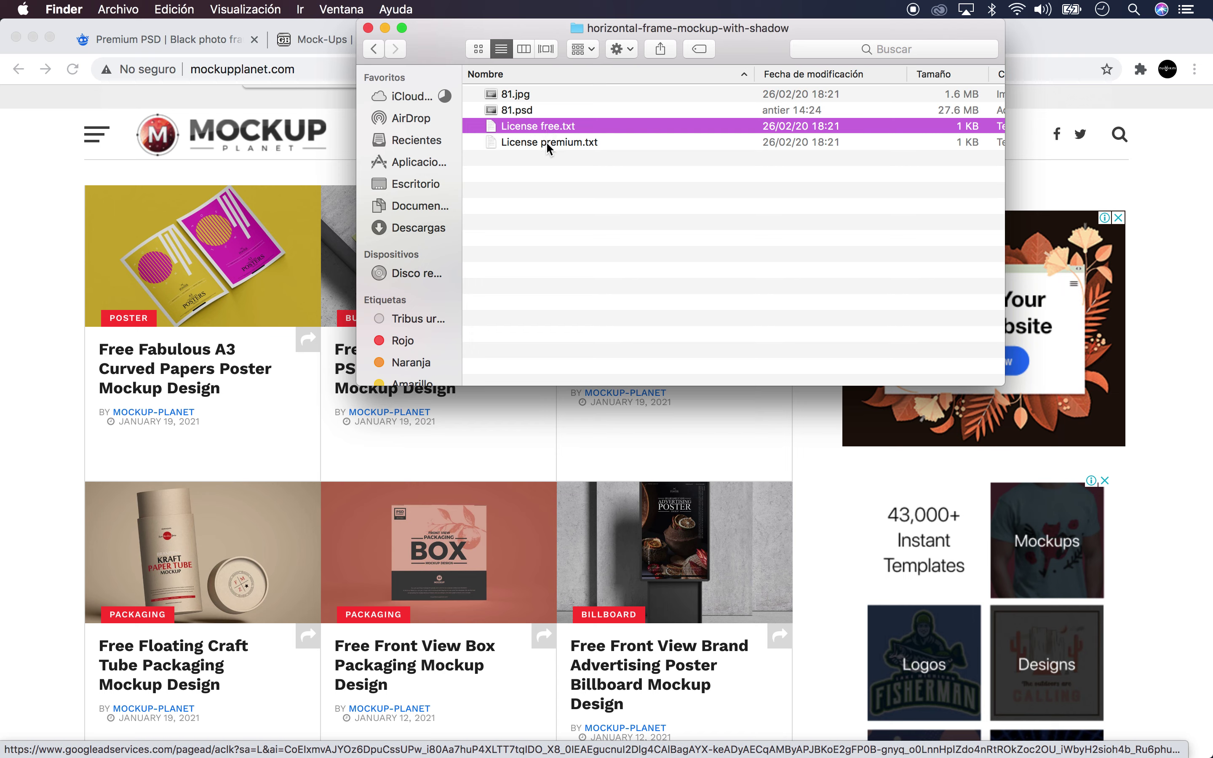
click(548, 142)
click(548, 110)
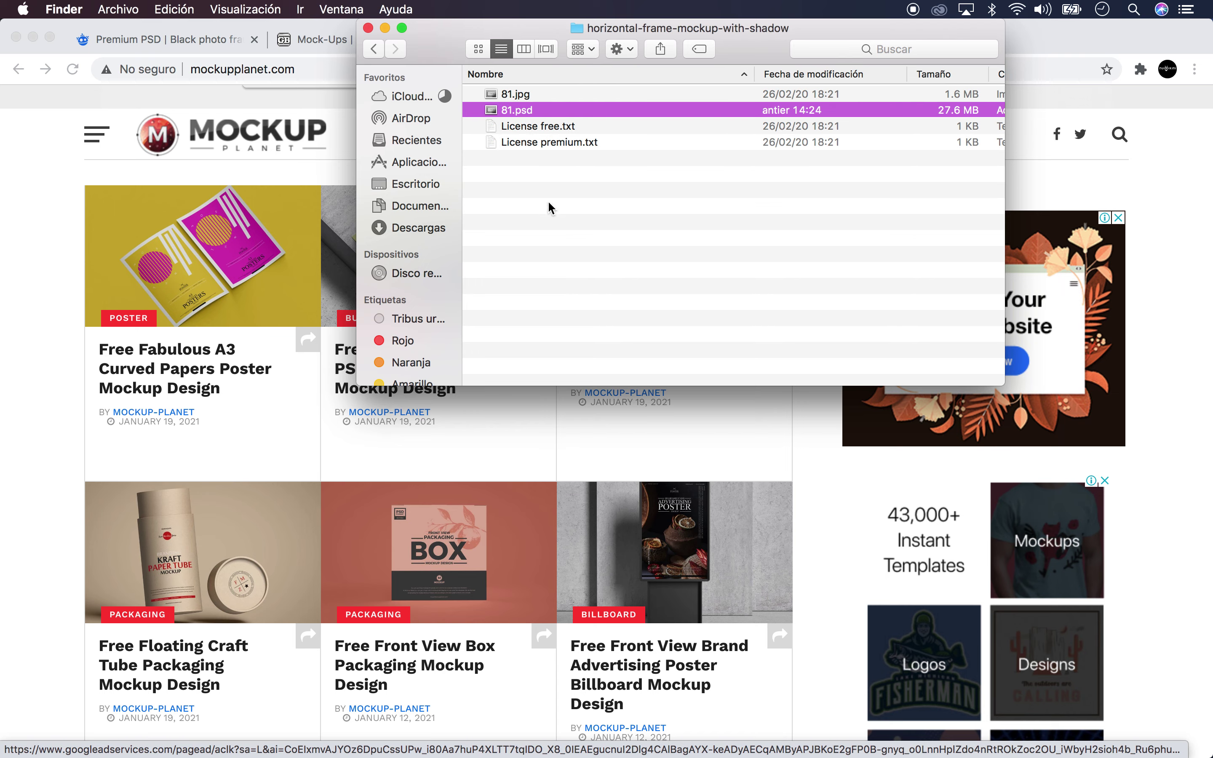
double_click(546, 109)
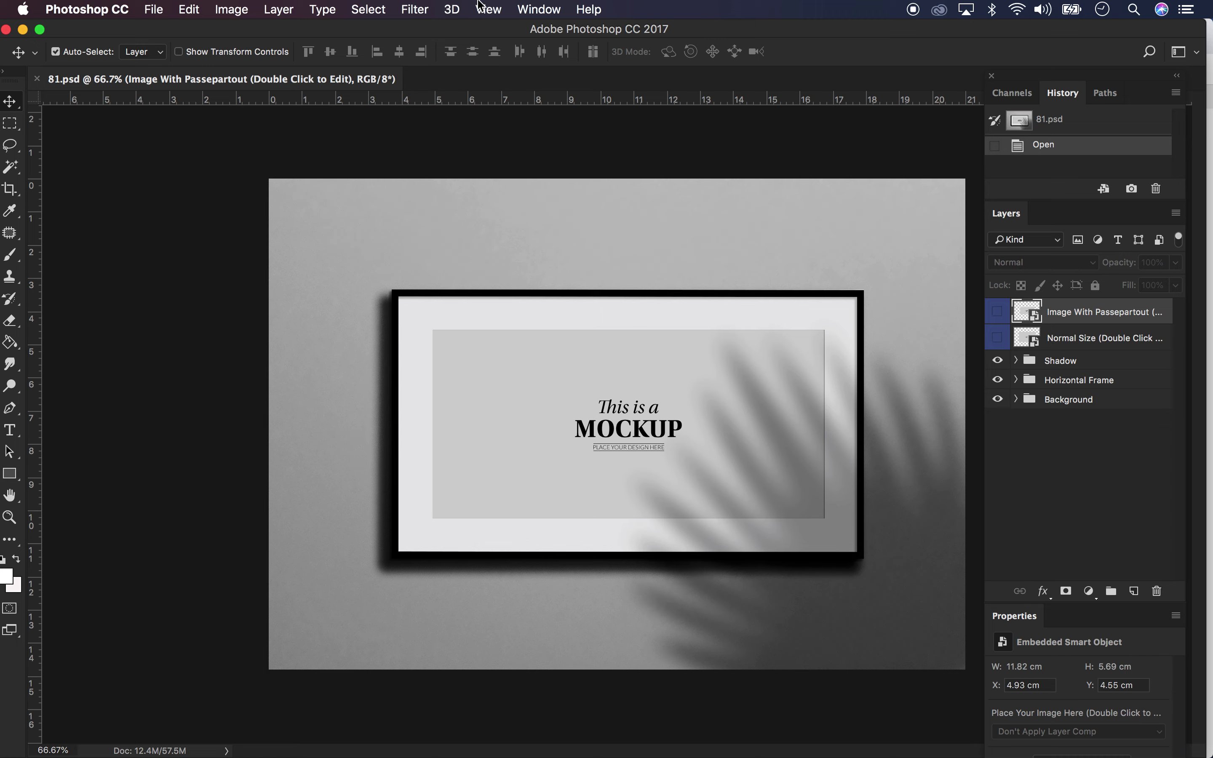
Check the Window menu's panel list and toggle the palm-leaf Shadow group off and on
click(530, 11)
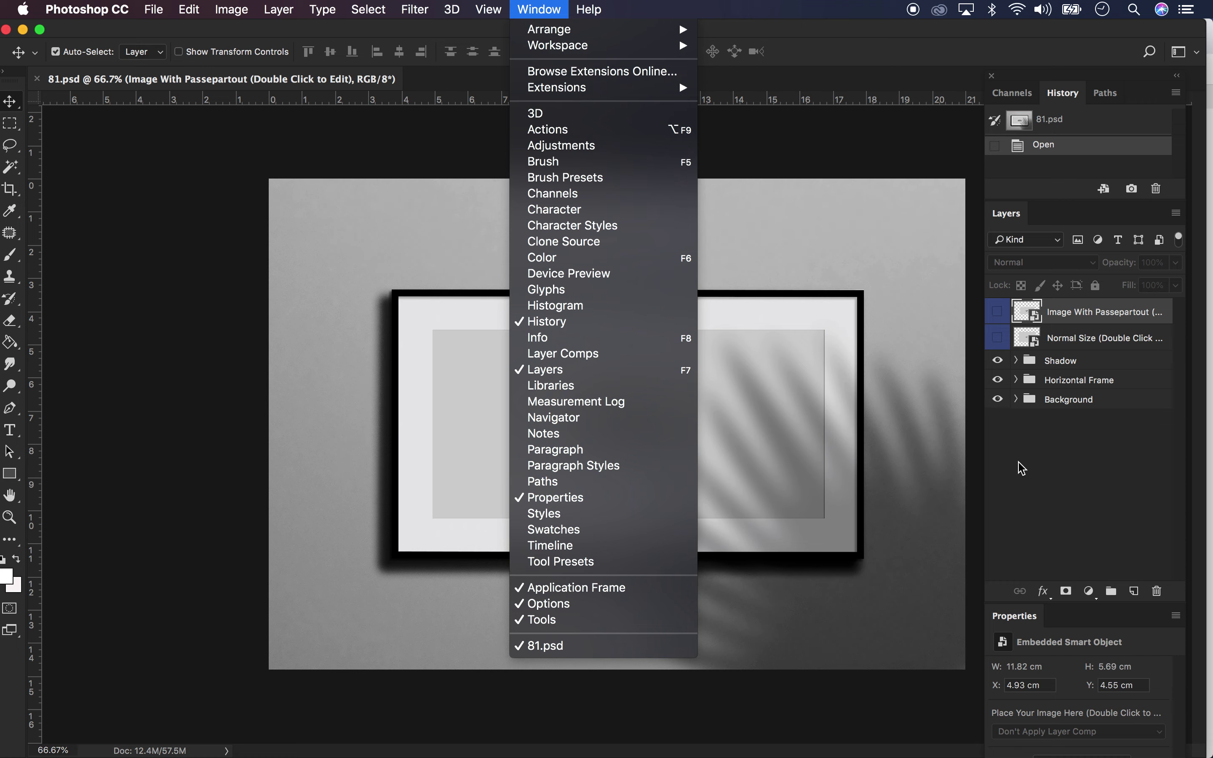
click(1044, 482)
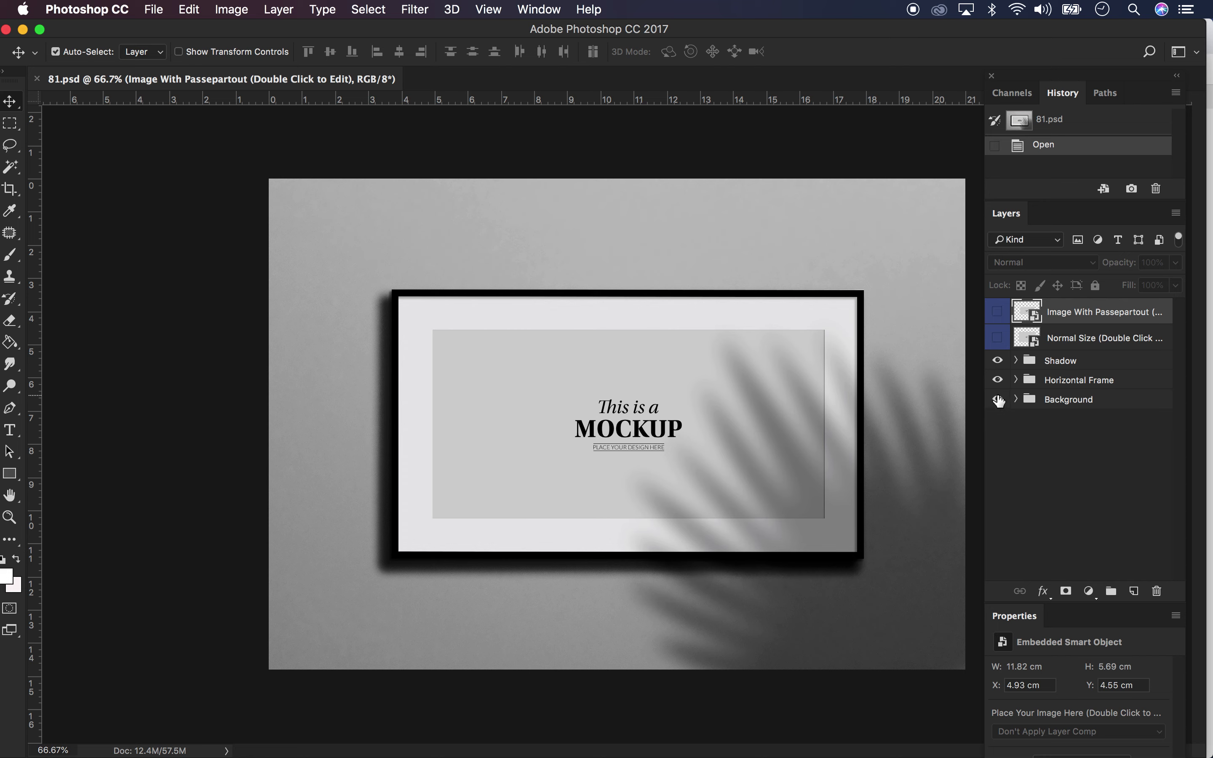
click(998, 363)
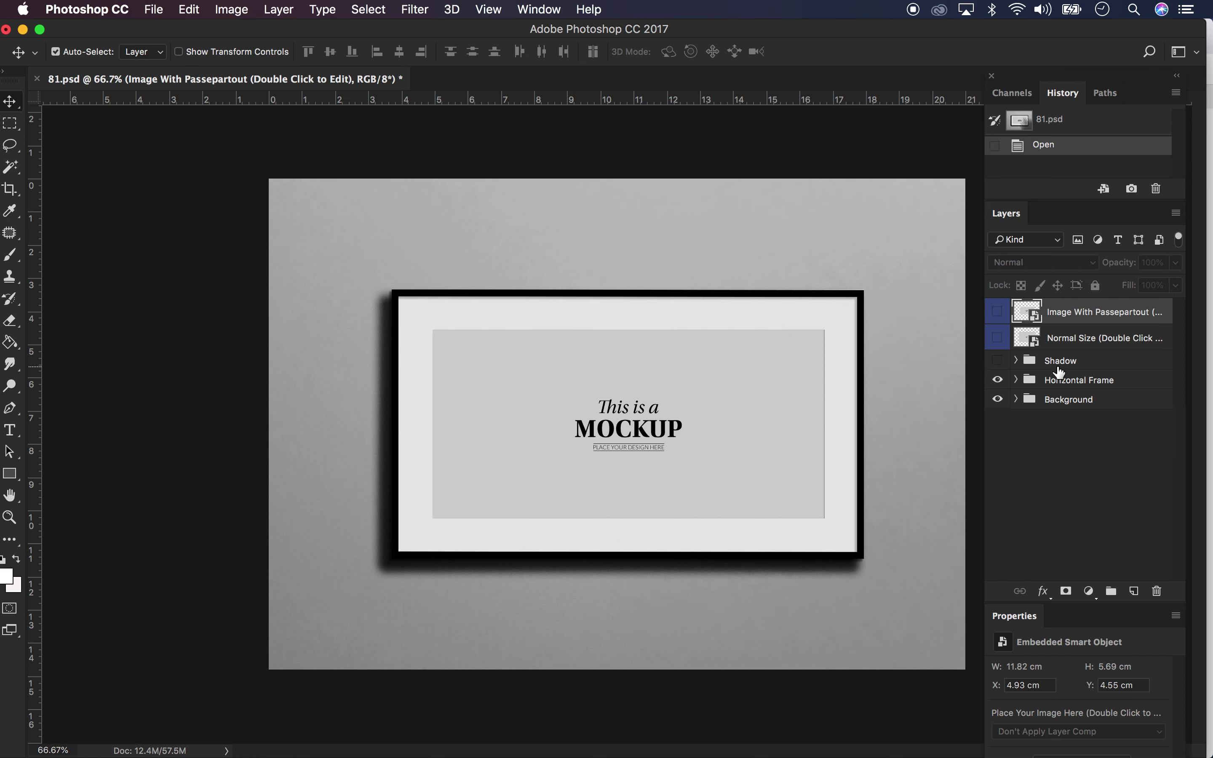
click(998, 363)
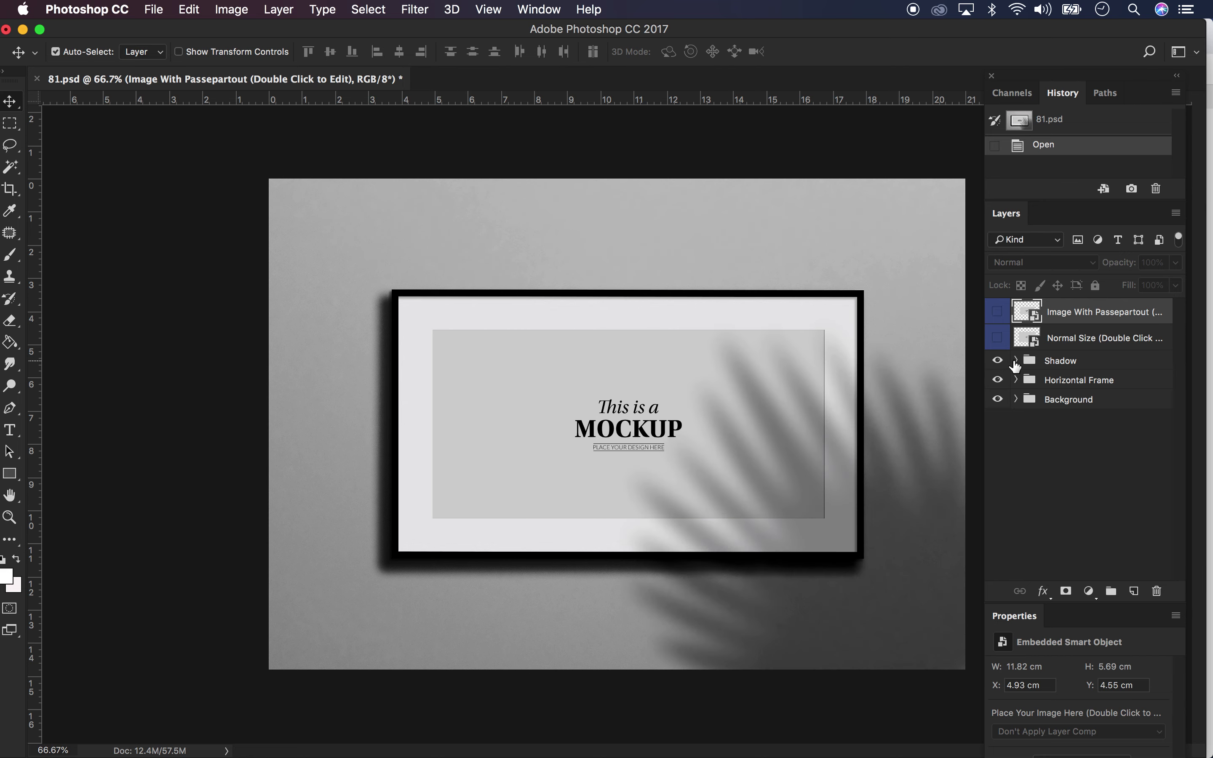
Expand the Shadow, Horizontal Frame and Background groups and hide the Hue/Saturation 1 adjustment
click(1016, 360)
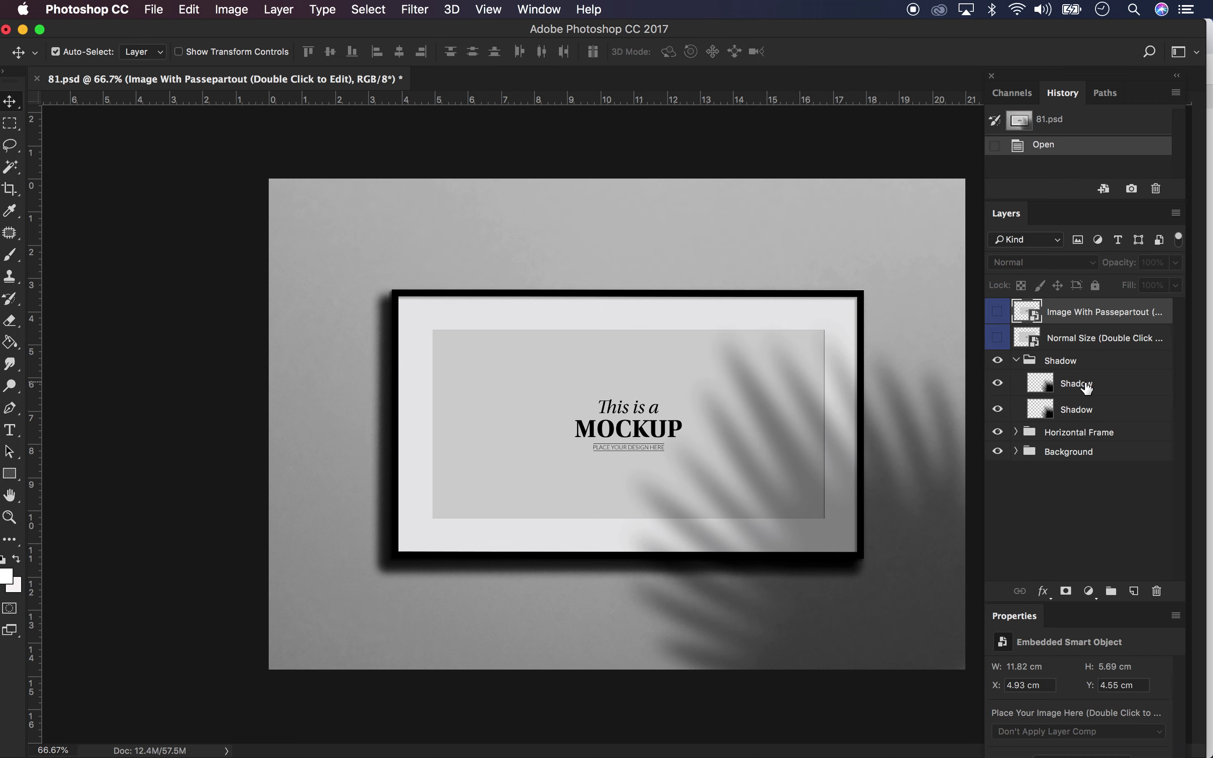
click(1016, 361)
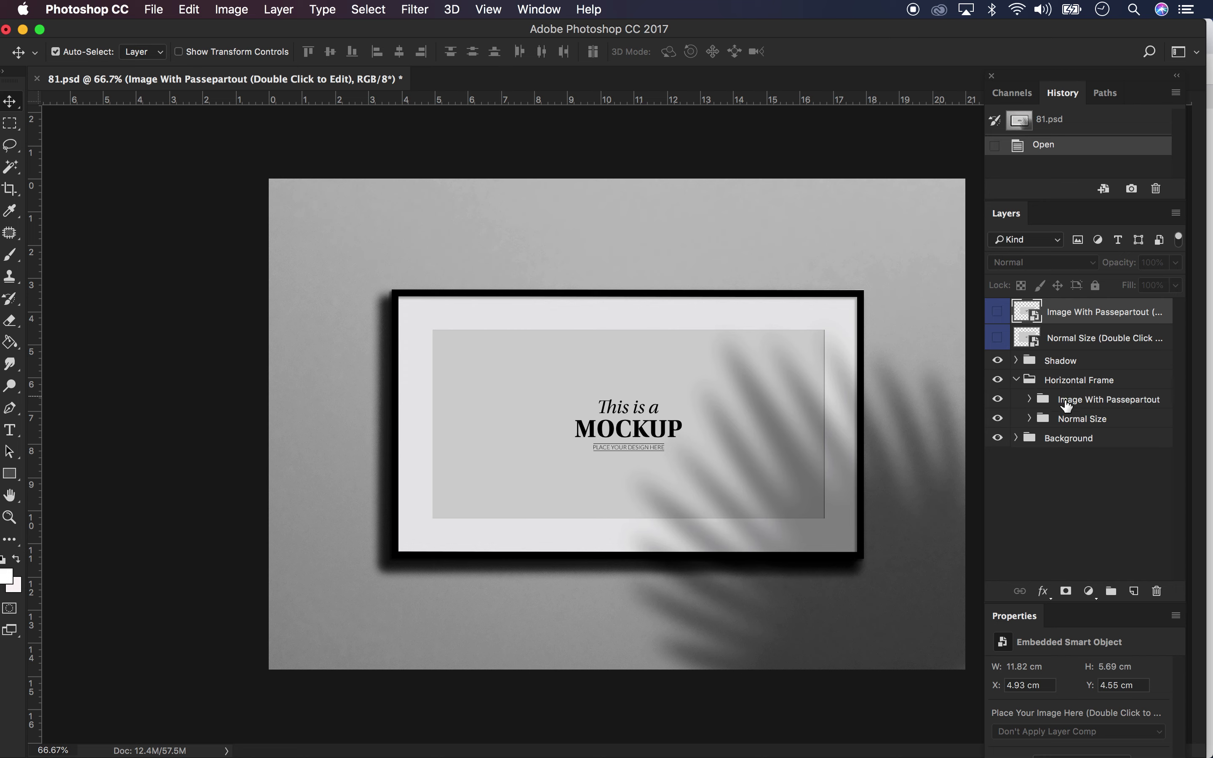
click(1015, 381)
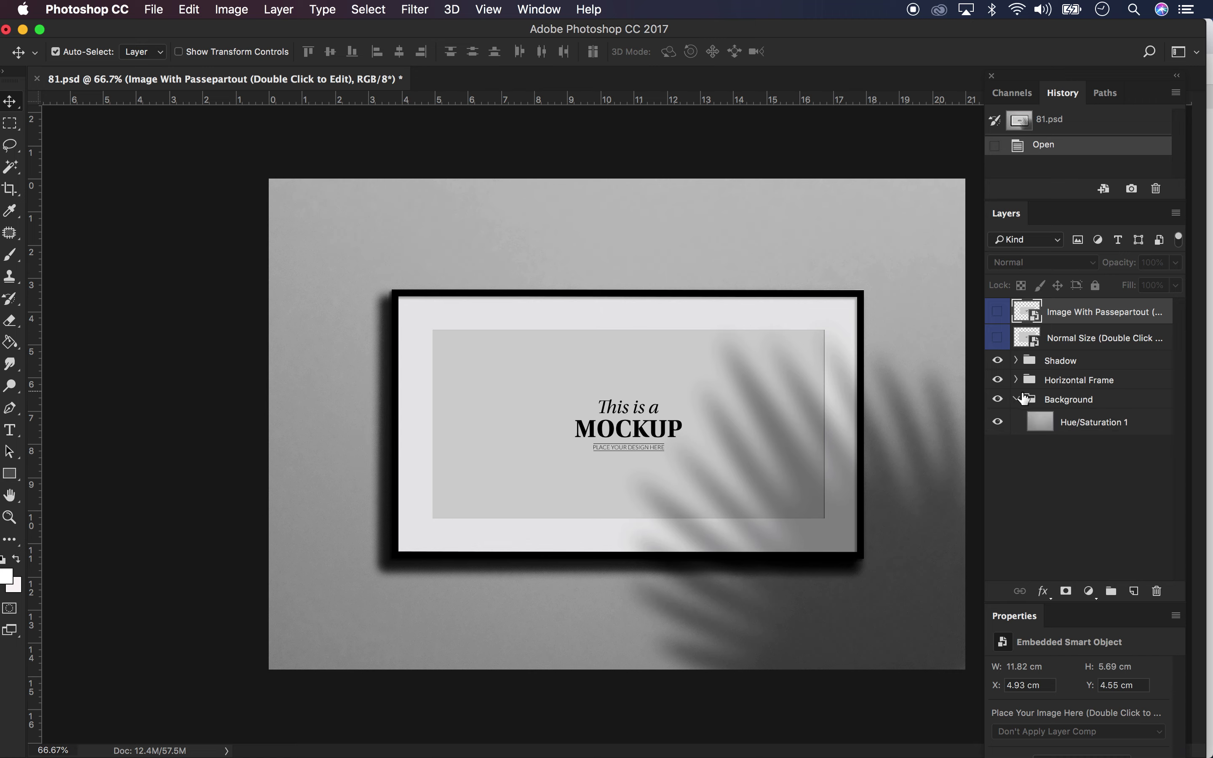
click(999, 426)
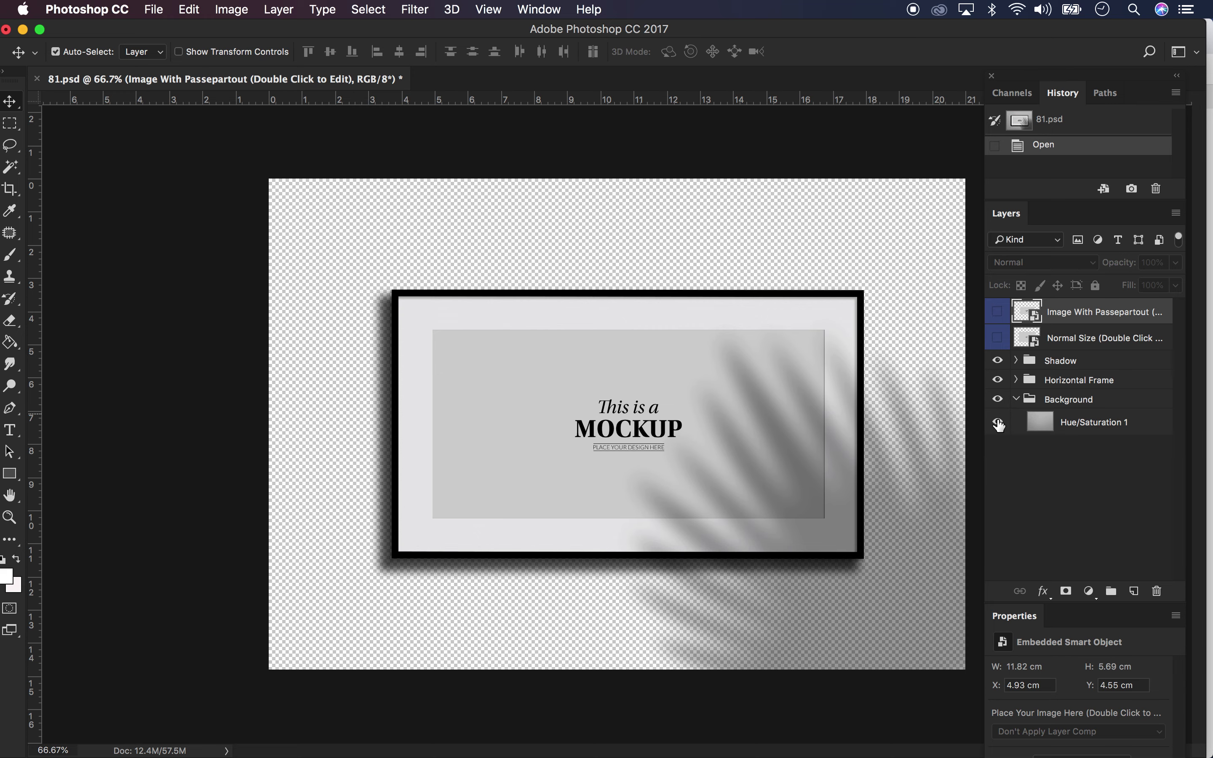
Hide the Background, Horizontal Frame and Shadow groups, leaving only Image With Passepartout visible
click(999, 422)
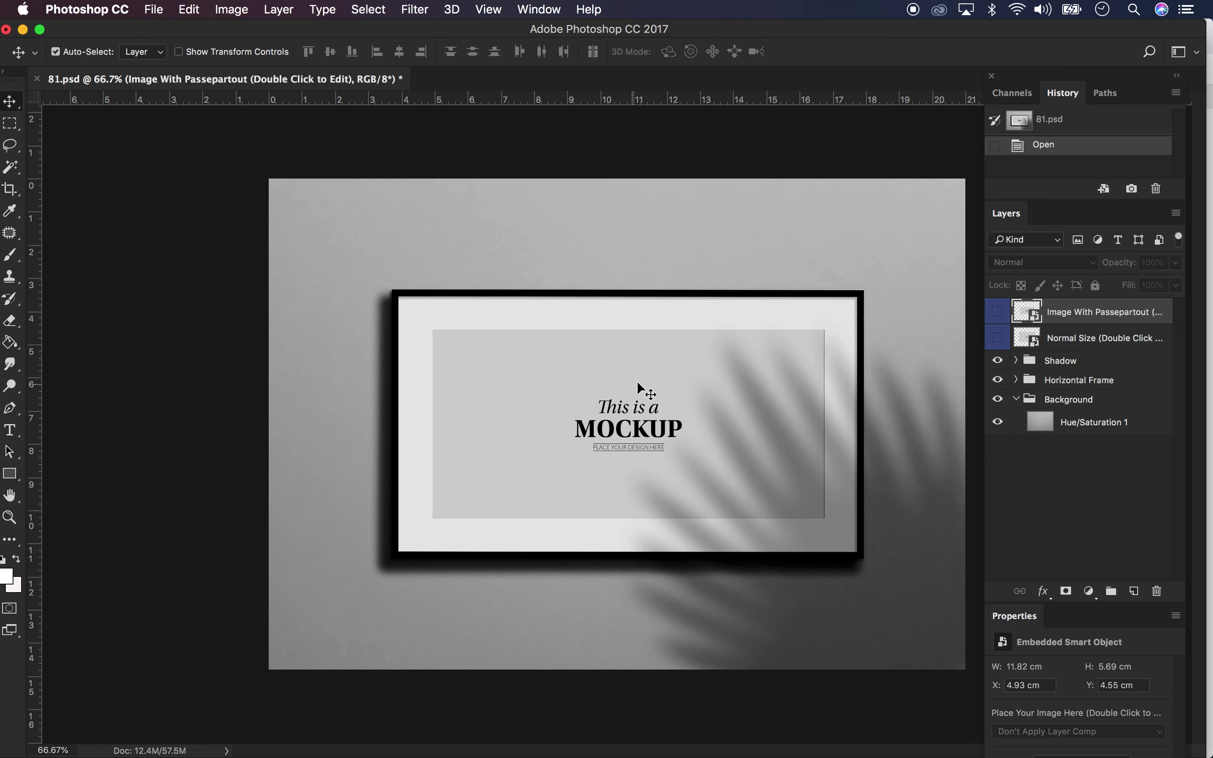
click(998, 421)
click(998, 380)
click(997, 360)
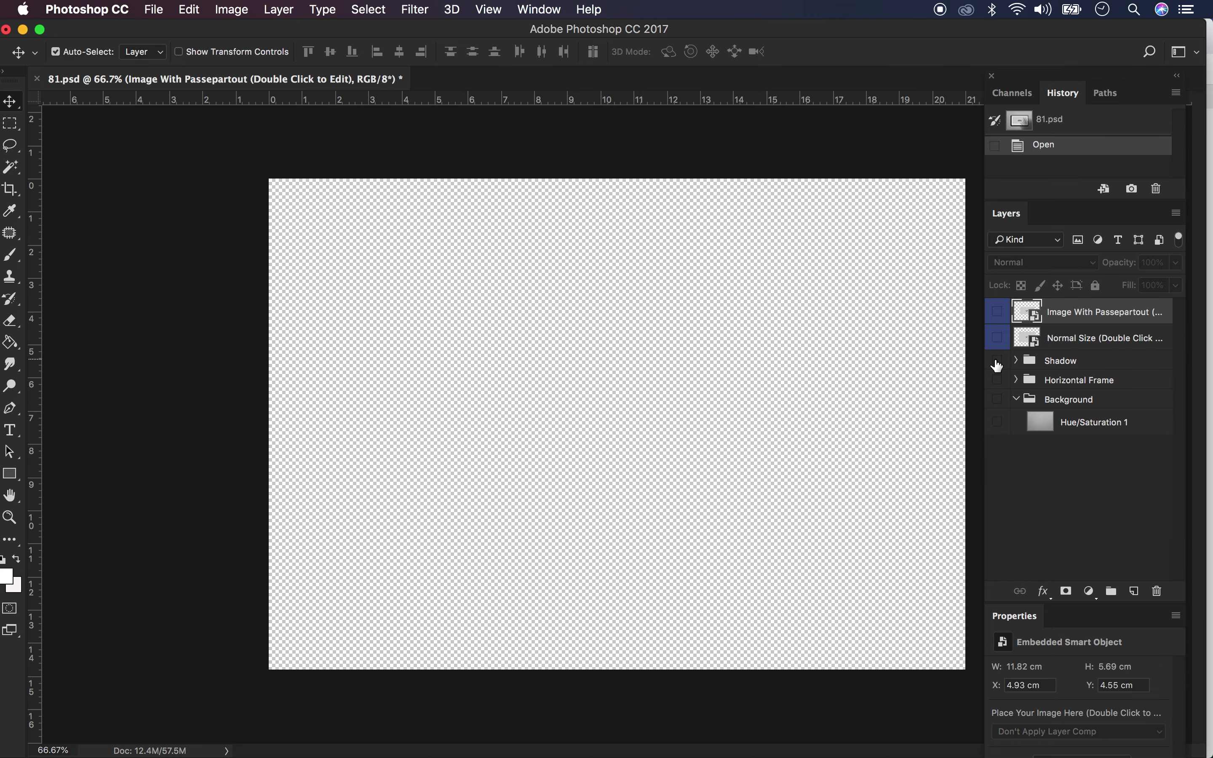
click(997, 312)
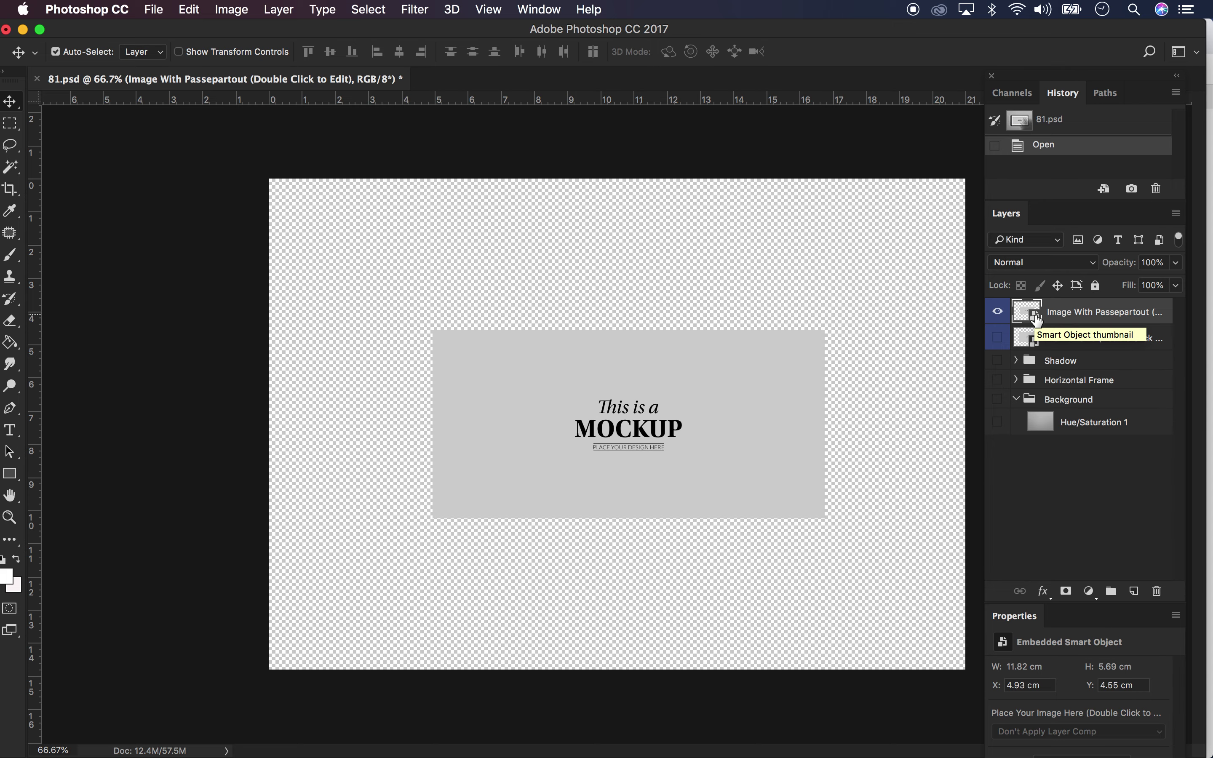
Open the placeholder smart object's contents, then in 81.psd swap Image With Passepartout for Normal Size
double_click(1028, 311)
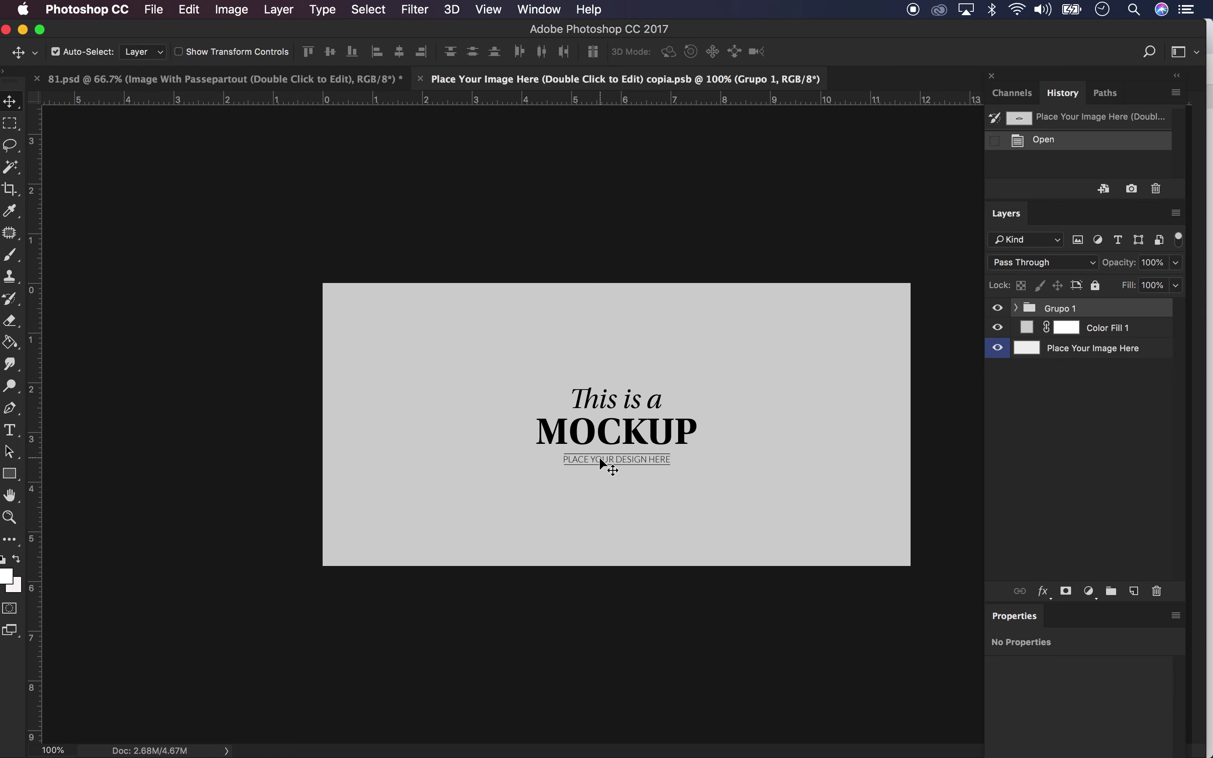
click(370, 80)
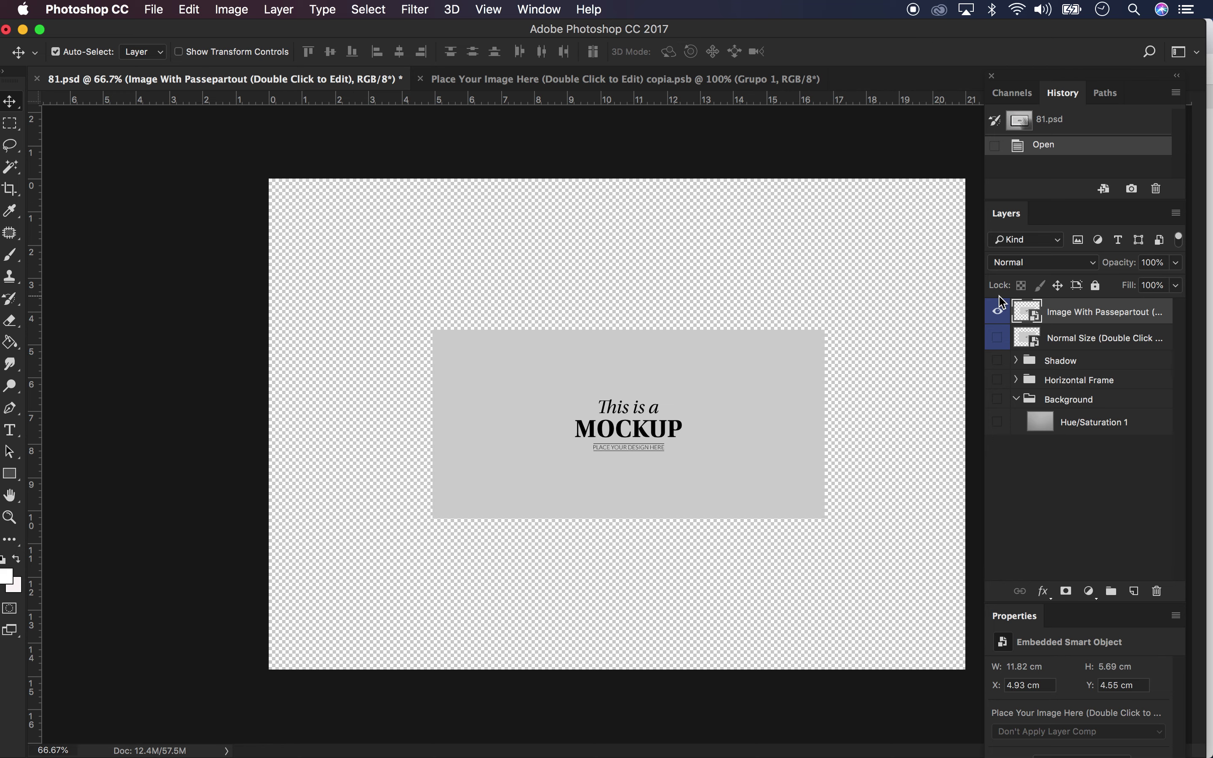
click(999, 315)
click(1000, 340)
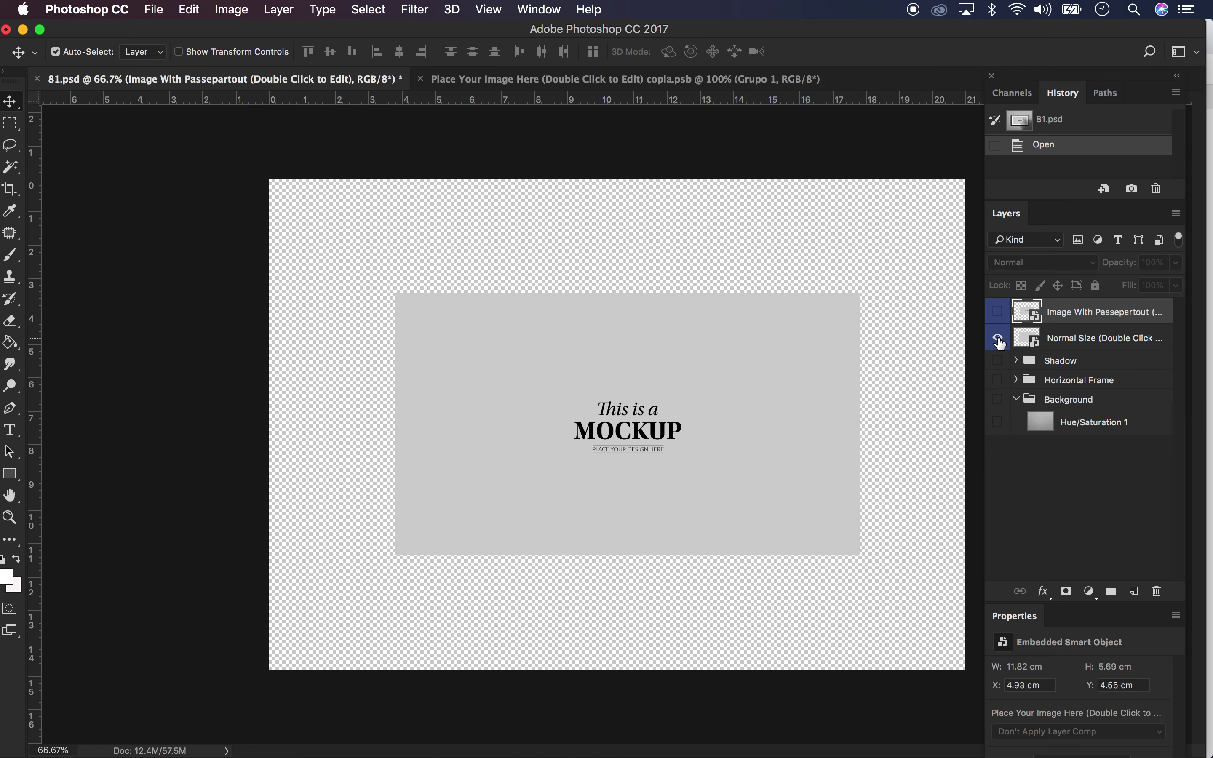
Show the Shadow, Horizontal Frame and background layers, then open the Normal Size smart object
click(999, 361)
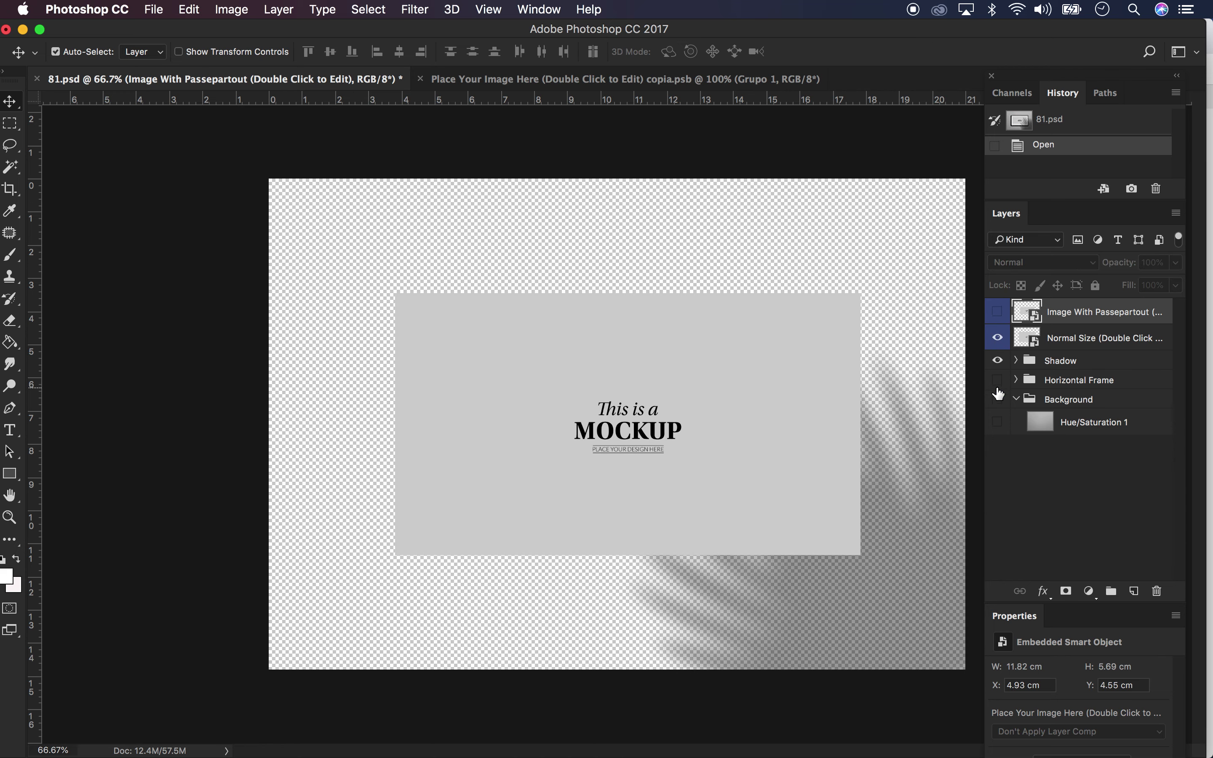
click(998, 399)
click(998, 311)
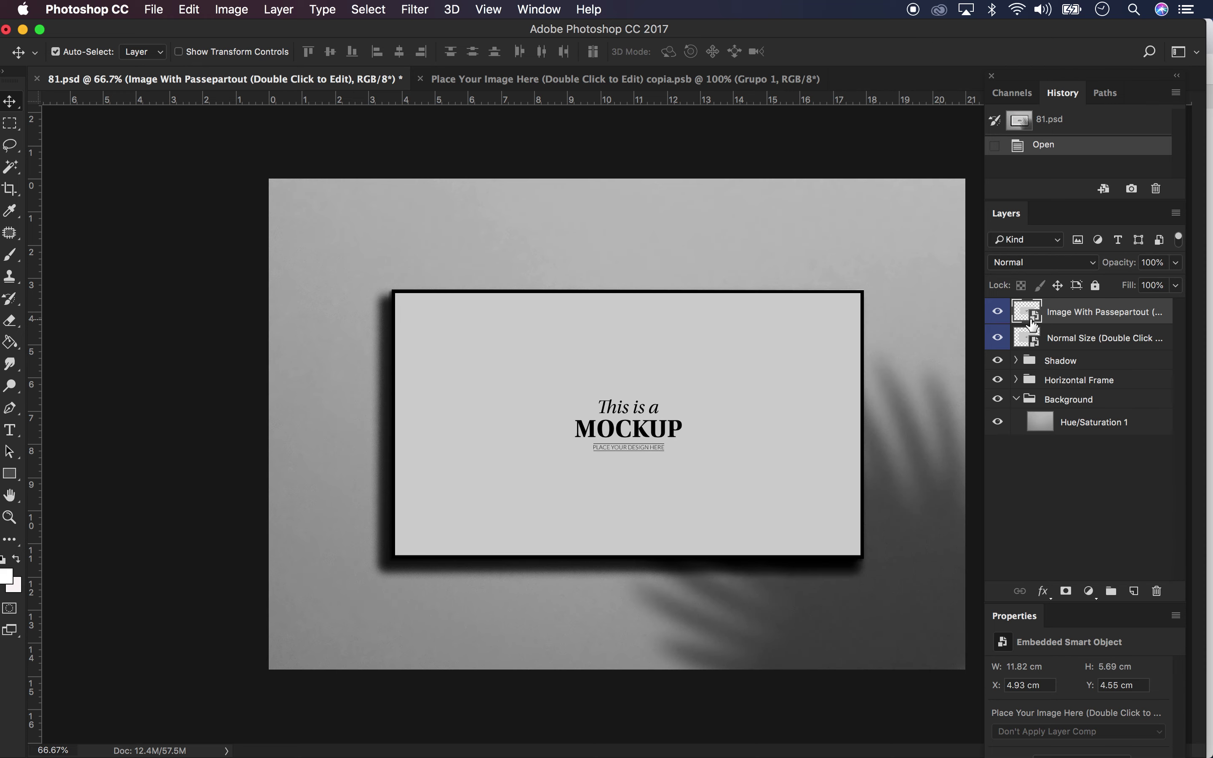
click(1032, 341)
double_click(1033, 340)
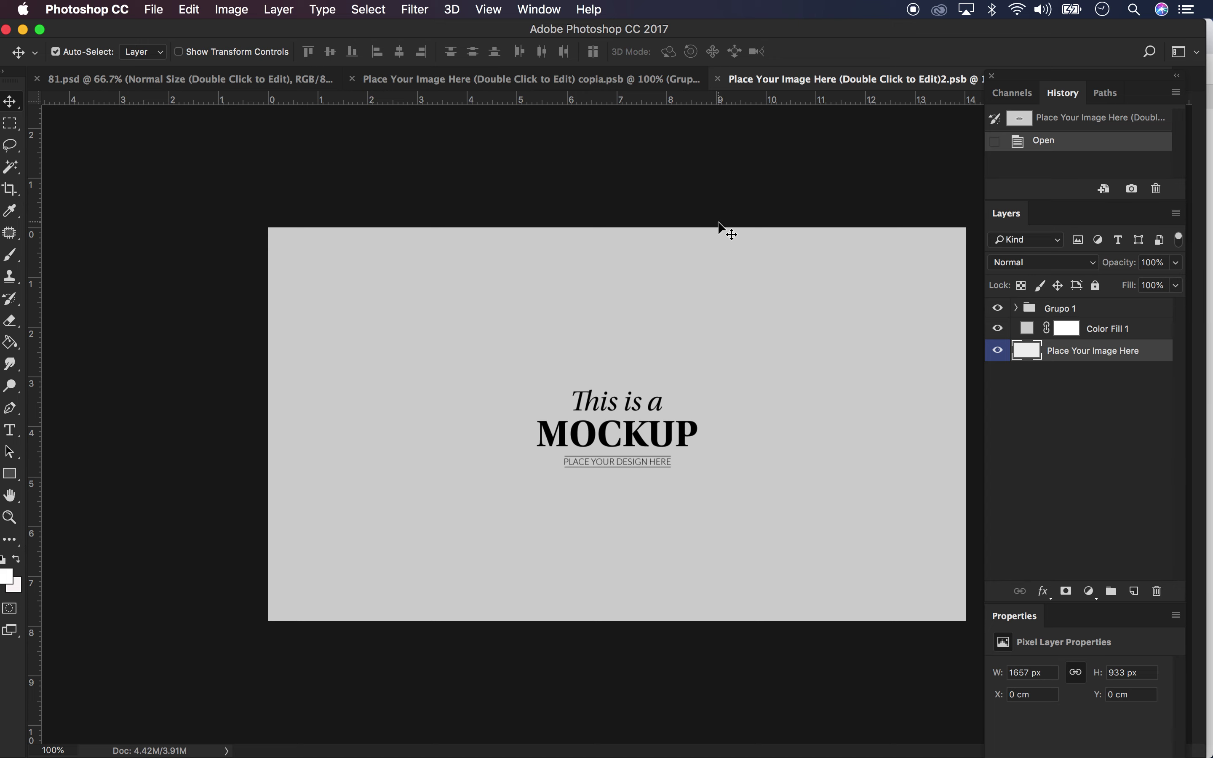
Close the extra placeholder .psb copy and switch to the Place Your Image Here copia document
click(718, 79)
click(386, 78)
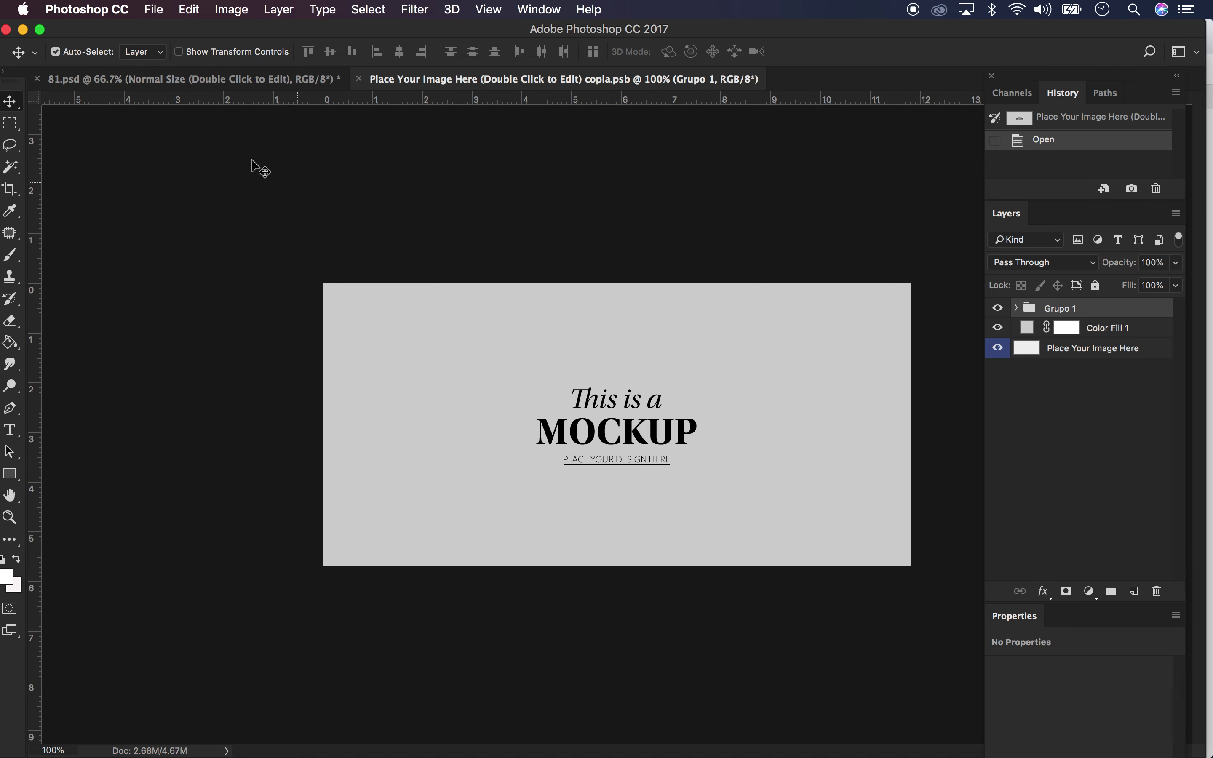
click(156, 17)
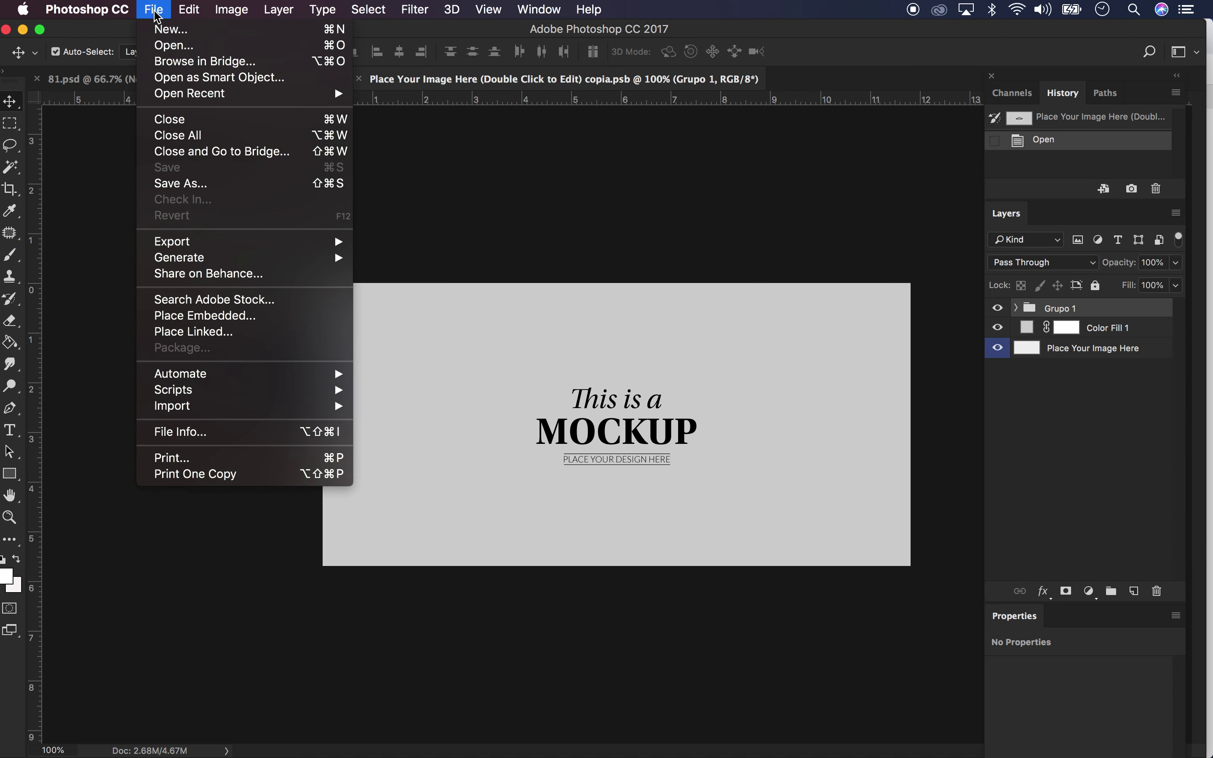
Open 2 PERRITO-01.jpg from the Video Mockup folder as a new document
click(166, 44)
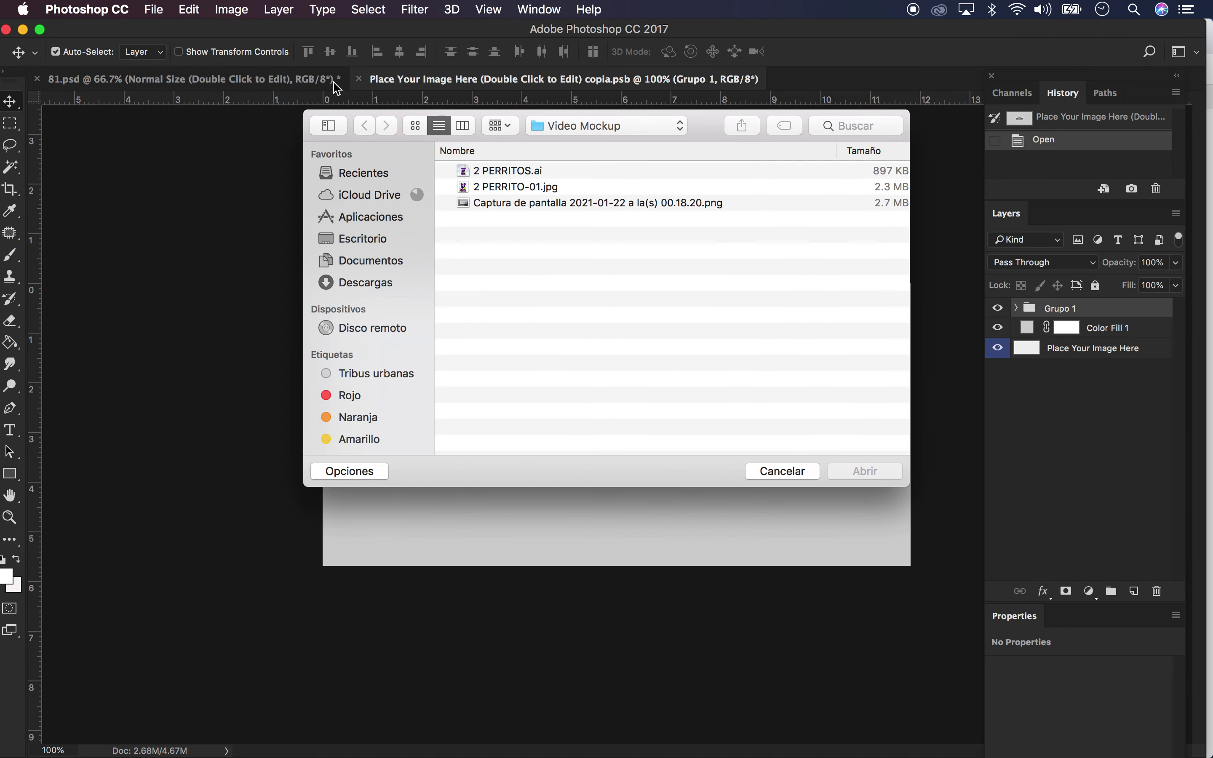
click(513, 188)
click(846, 463)
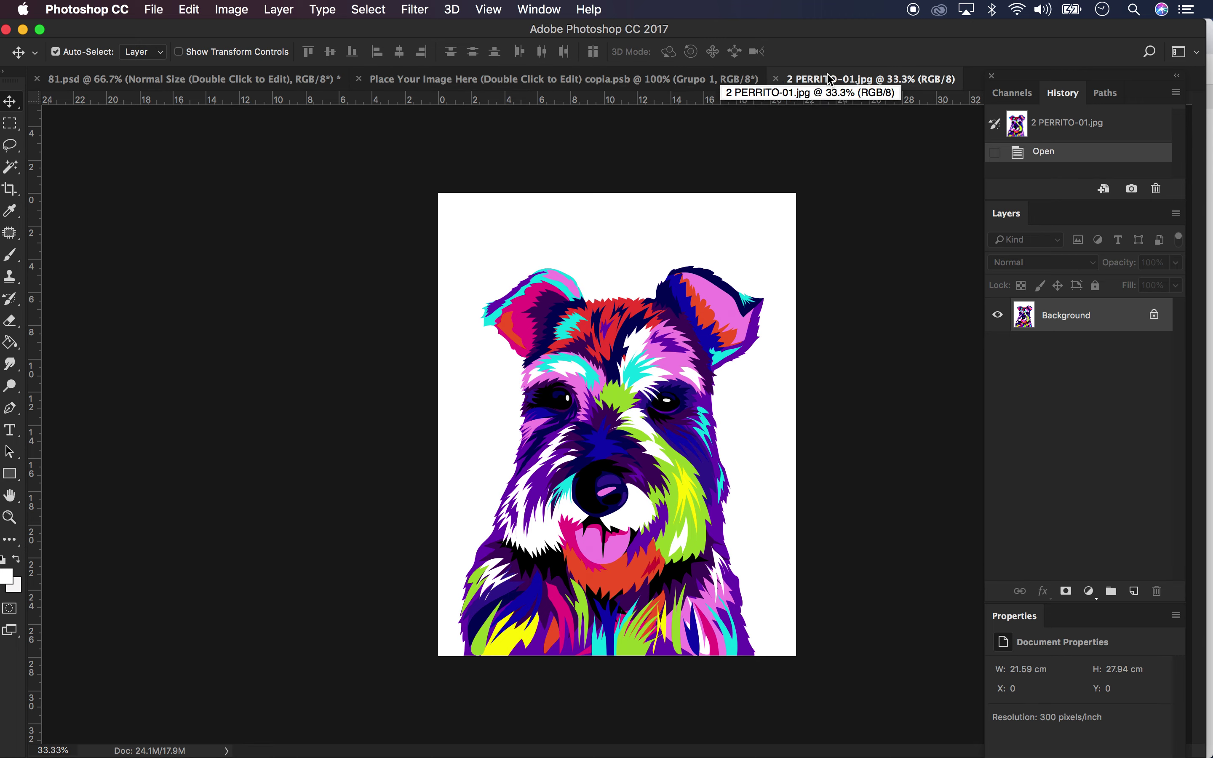
Float the 2 PERRITO-01.jpg window and drag the schnauzer onto the copia.psb canvas as Layer 1
mouse_move(830, 80)
mouse_down()
mouse_move(826, 106)
mouse_move(676, 168)
mouse_move(495, 147)
mouse_move(222, 179)
mouse_move(103, 148)
mouse_up()
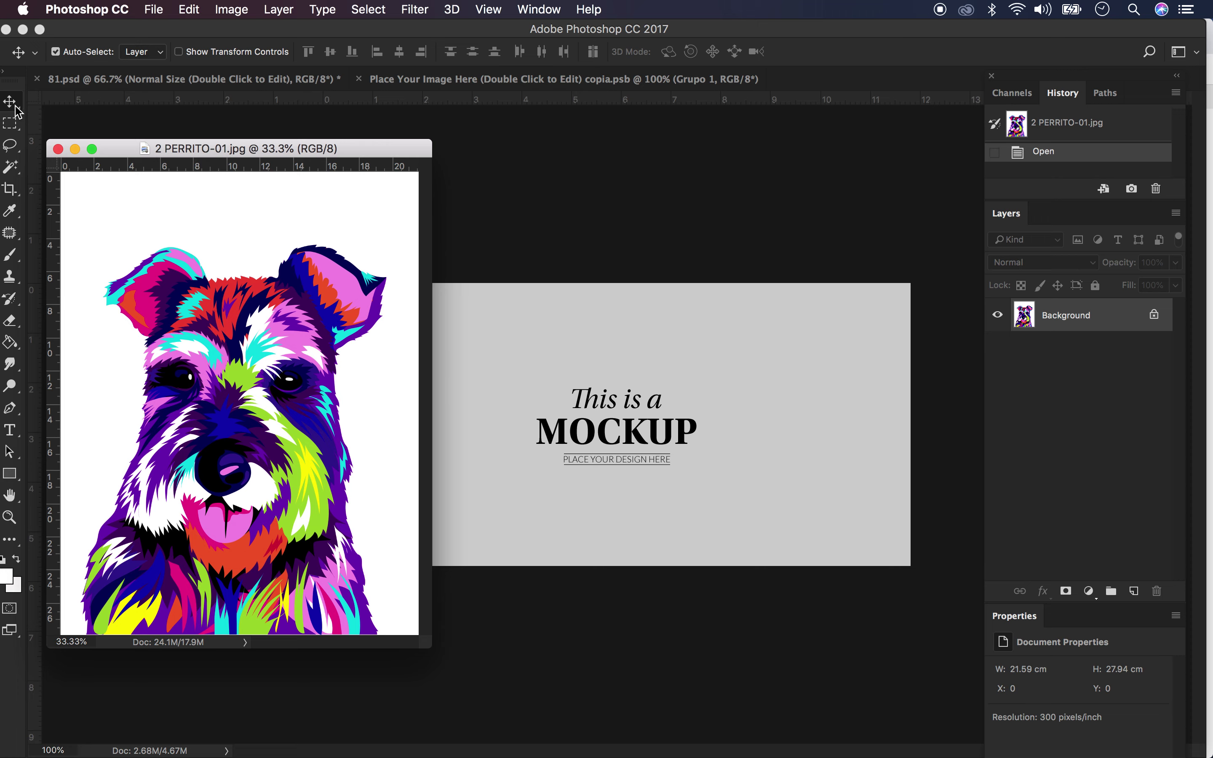
drag(245, 324, 622, 369)
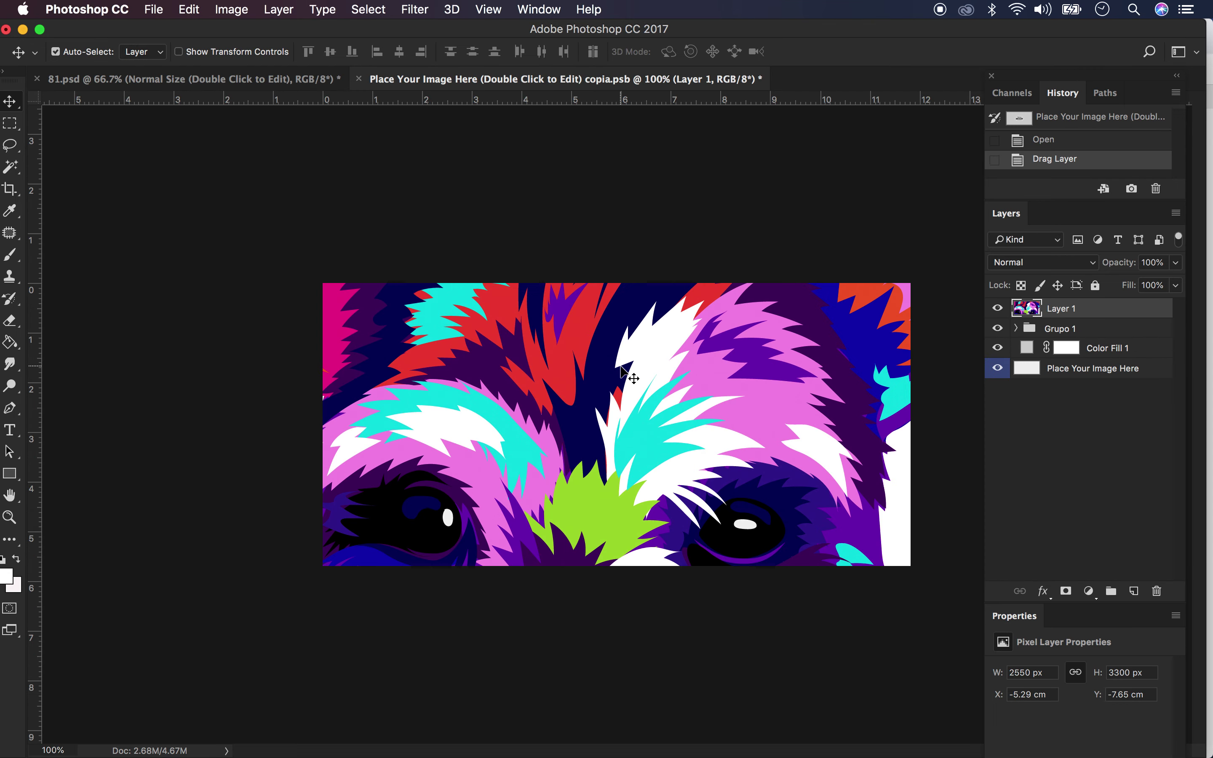
Free Transform the dog layer, shrinking it to about three quarters and moving it over the placeholder
scroll(622, 371, down, 1)
scroll(622, 371, down, 1)
scroll(622, 371, down, 2)
scroll(622, 371, down, 2)
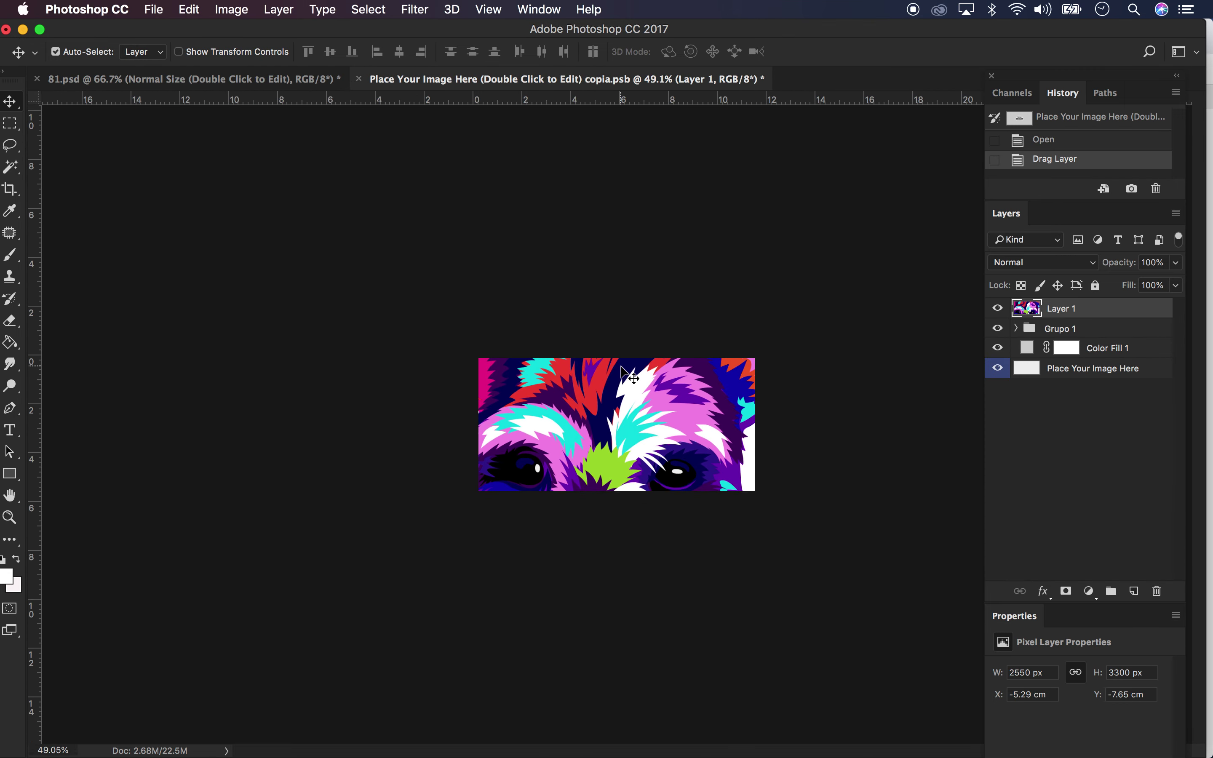
scroll(622, 371, down, 1)
scroll(622, 371, down, 1)
scroll(621, 371, down, 1)
scroll(622, 371, down, 2)
scroll(621, 371, up, 1)
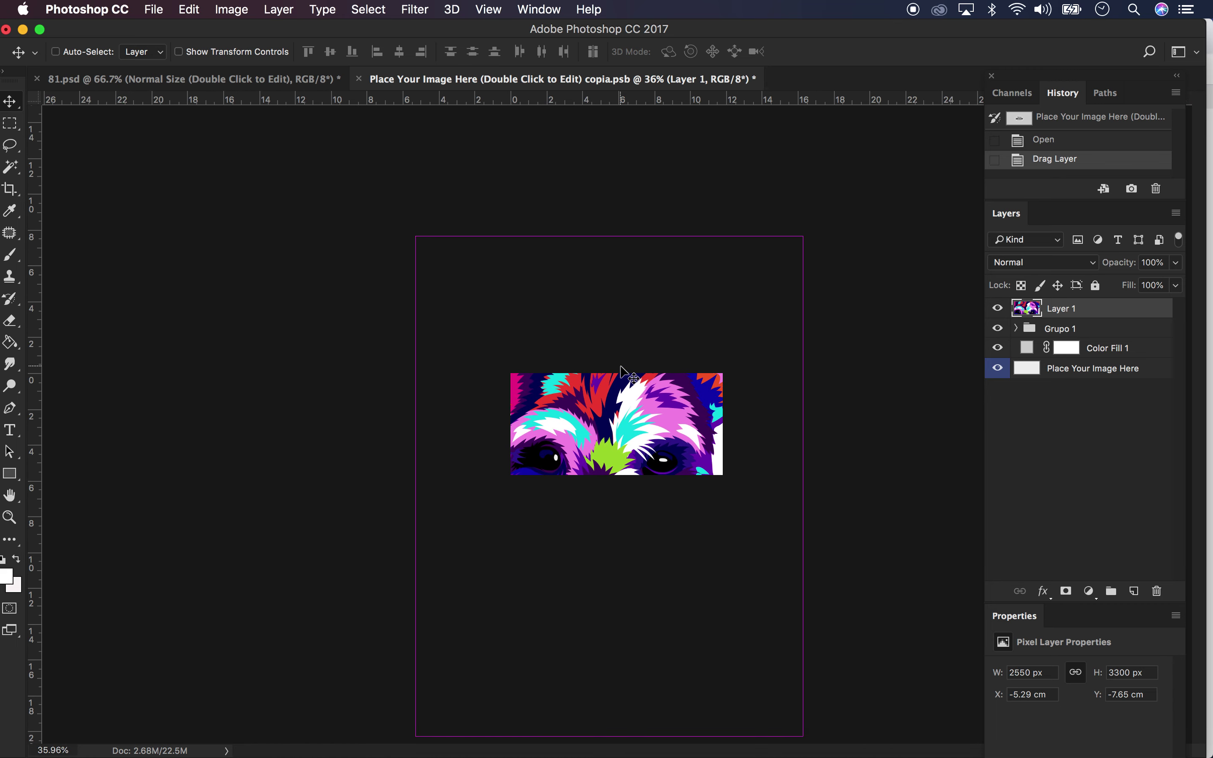
key(super+t)
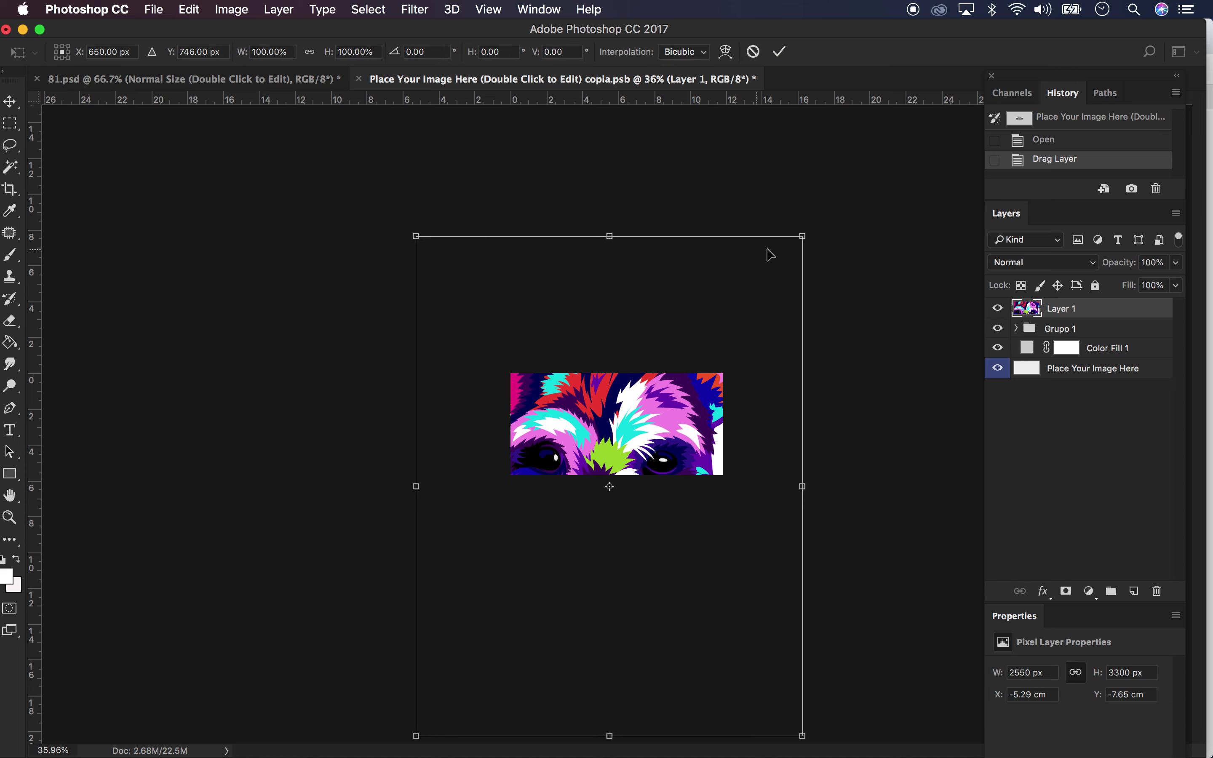
click(803, 240)
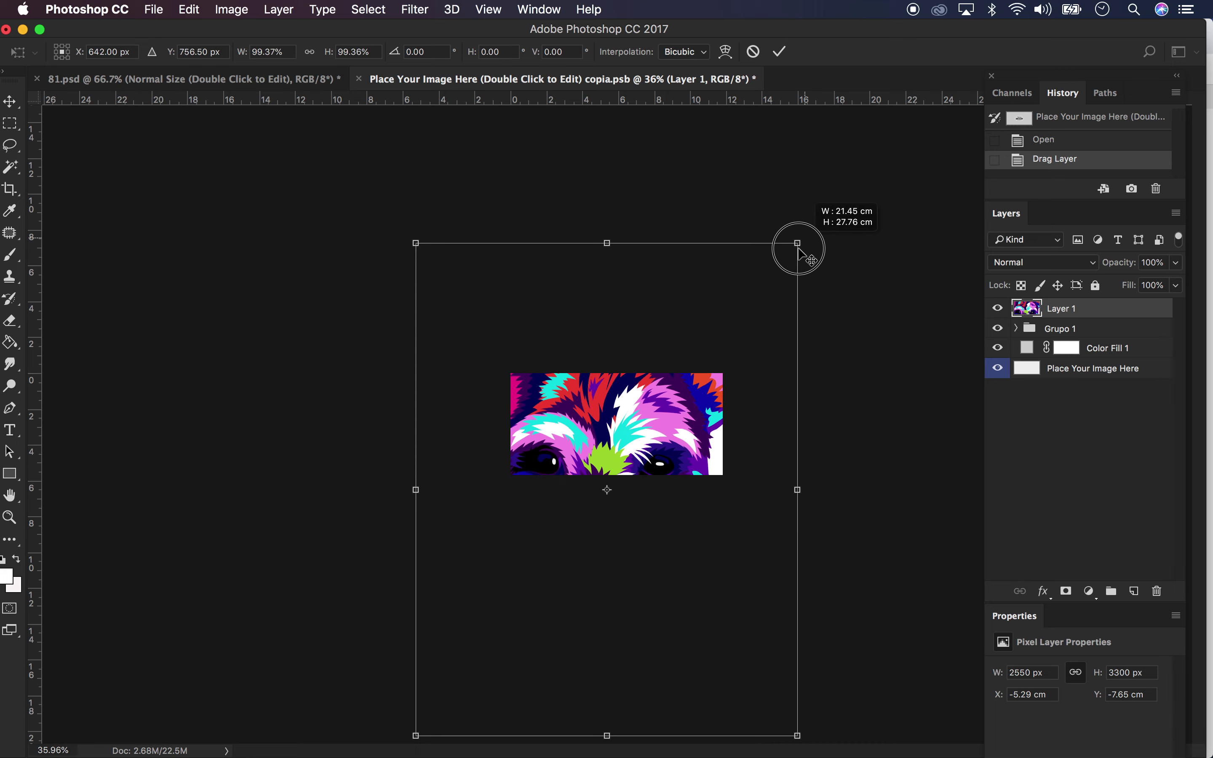
mouse_move(804, 239)
mouse_down()
mouse_move(696, 342)
mouse_move(592, 503)
mouse_up()
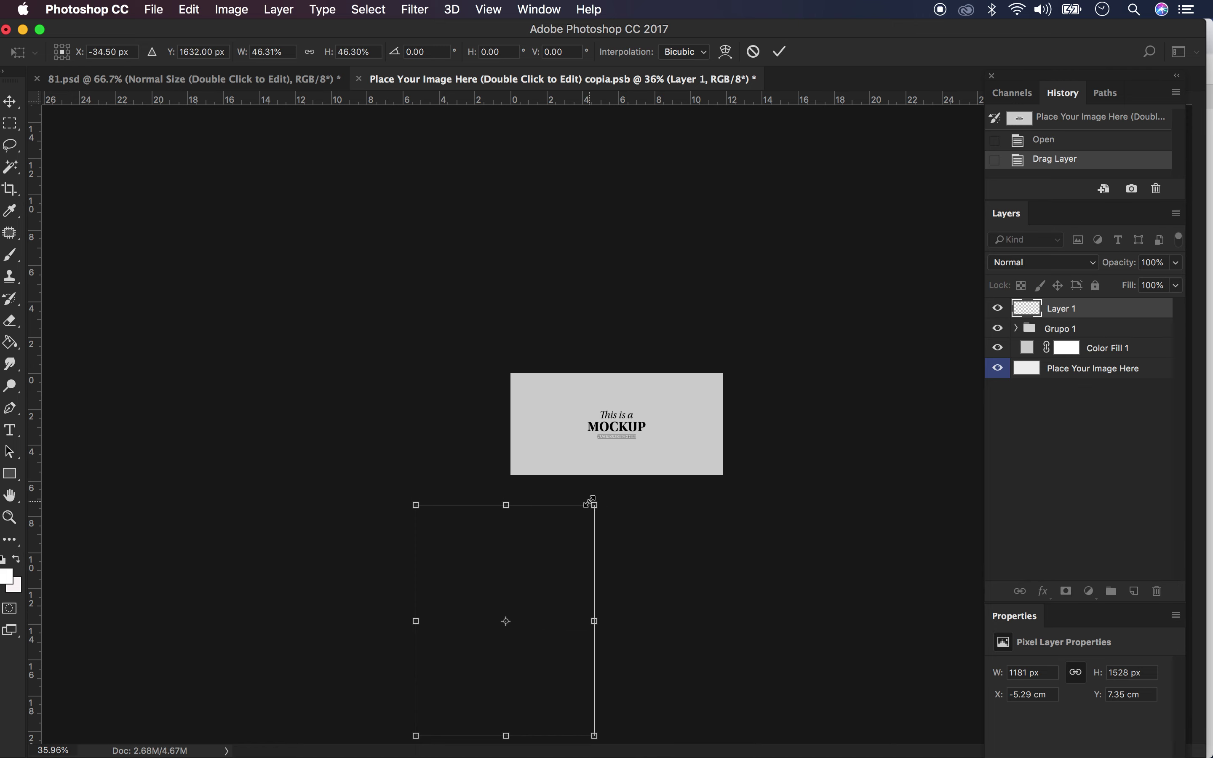
drag(562, 550, 675, 365)
Shrink the dog further to 638 × 826 px, set it against the placeholder's right edge, and apply
scroll(675, 366, up, 3)
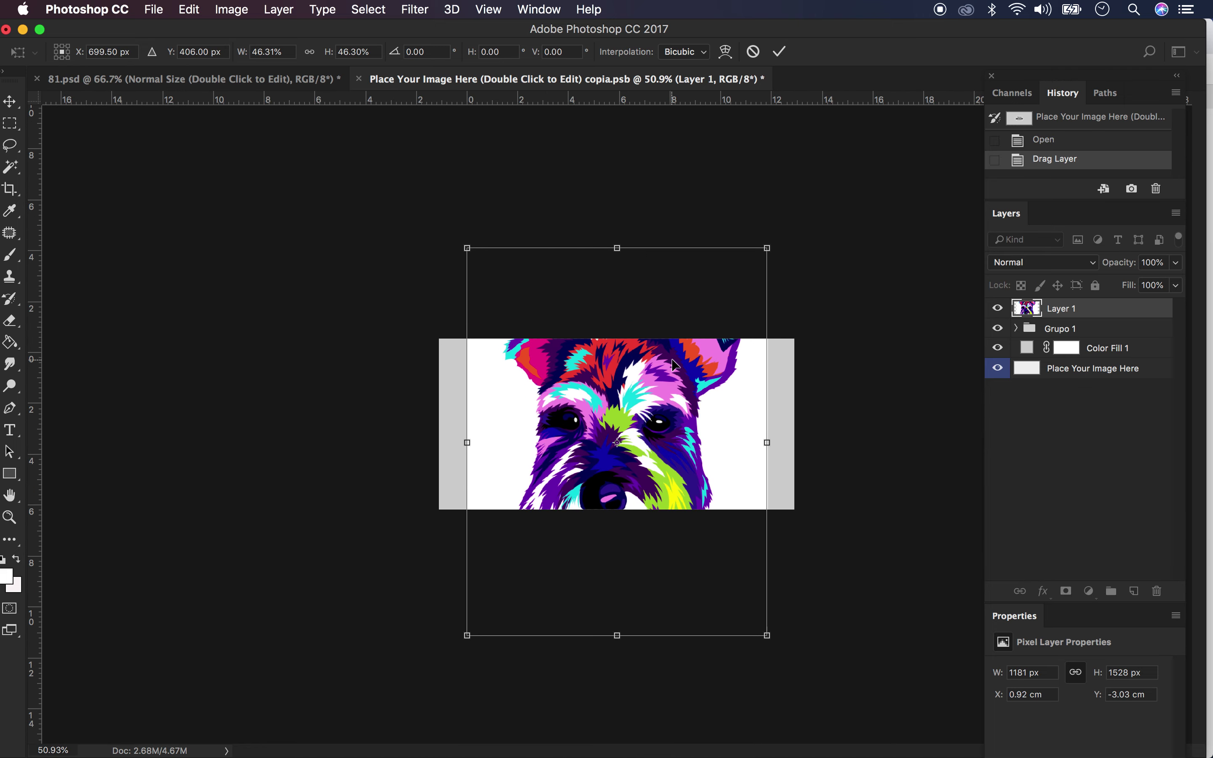
scroll(675, 365, up, 2)
scroll(671, 350, up, 2)
click(800, 217)
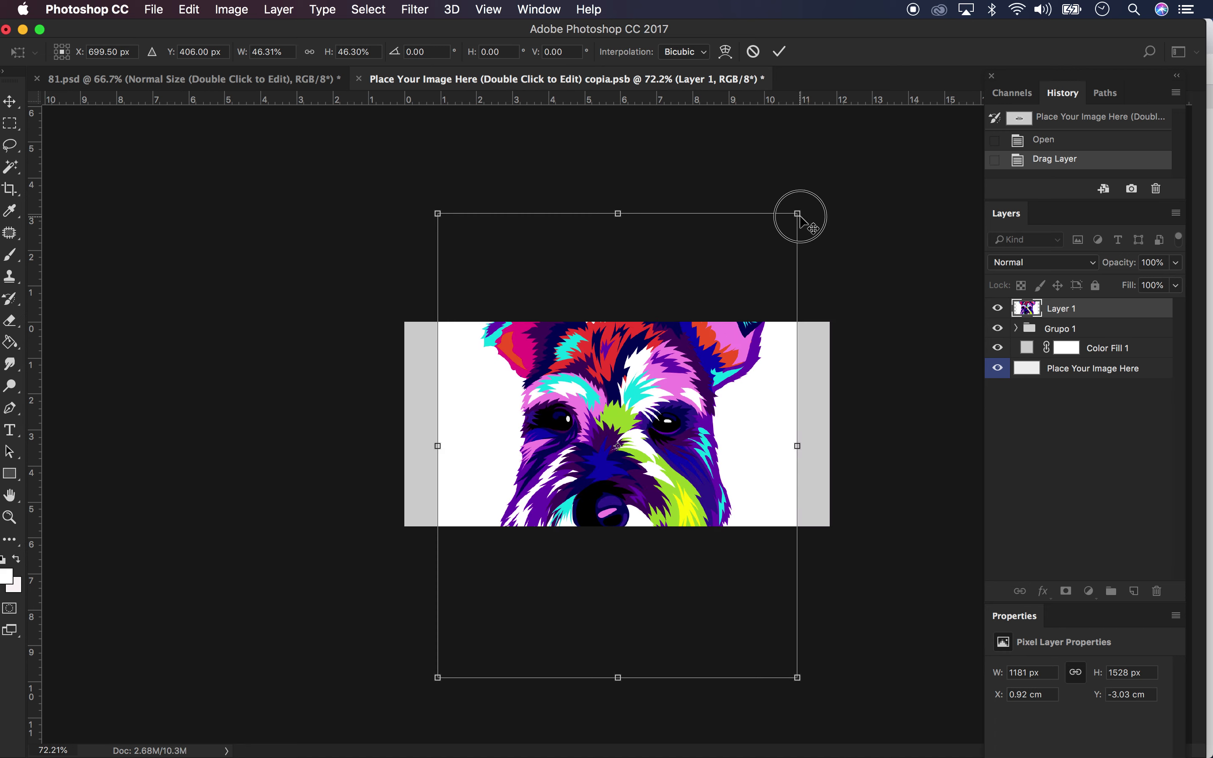
drag(800, 218, 740, 345)
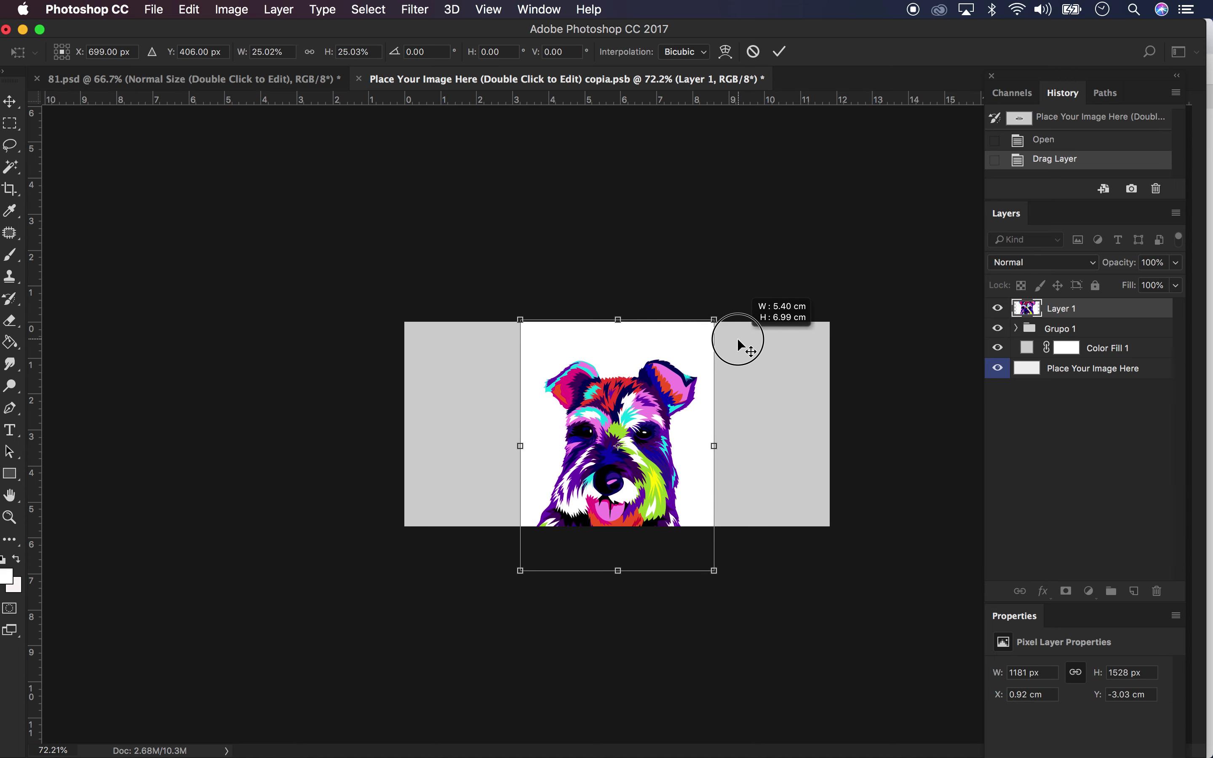
drag(738, 341, 738, 341)
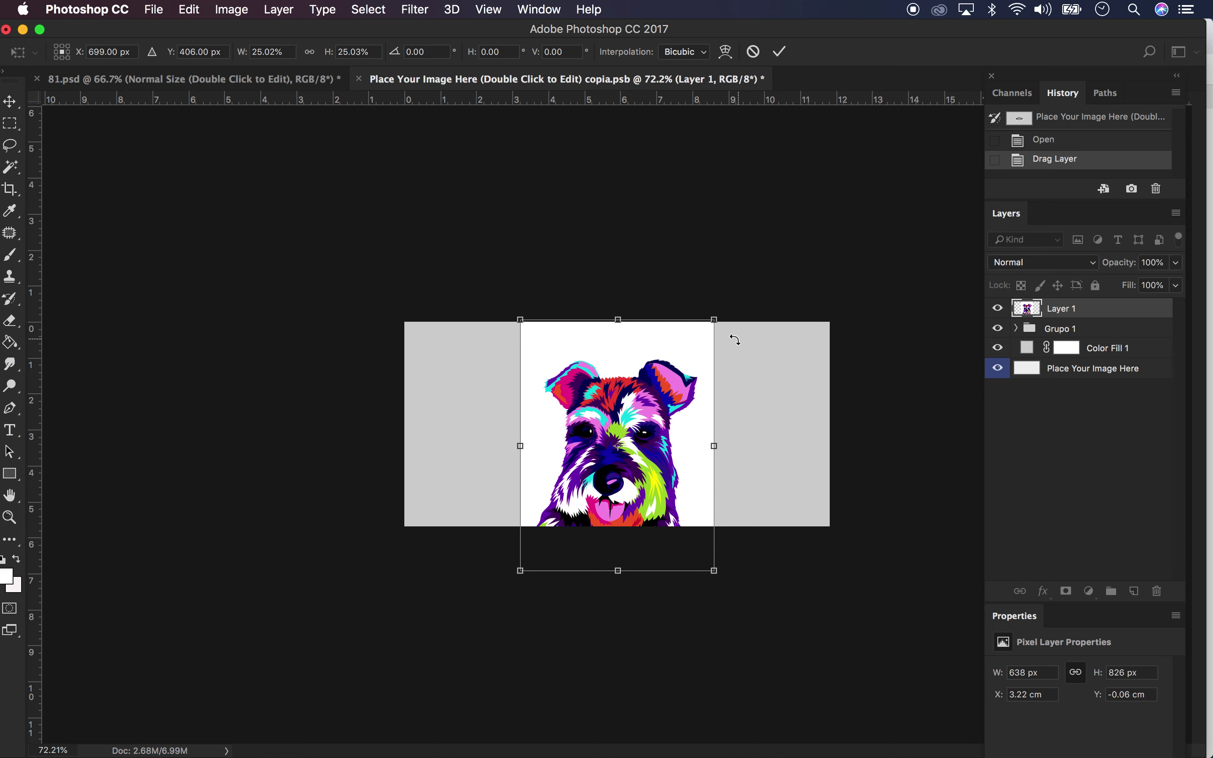
drag(672, 384, 793, 361)
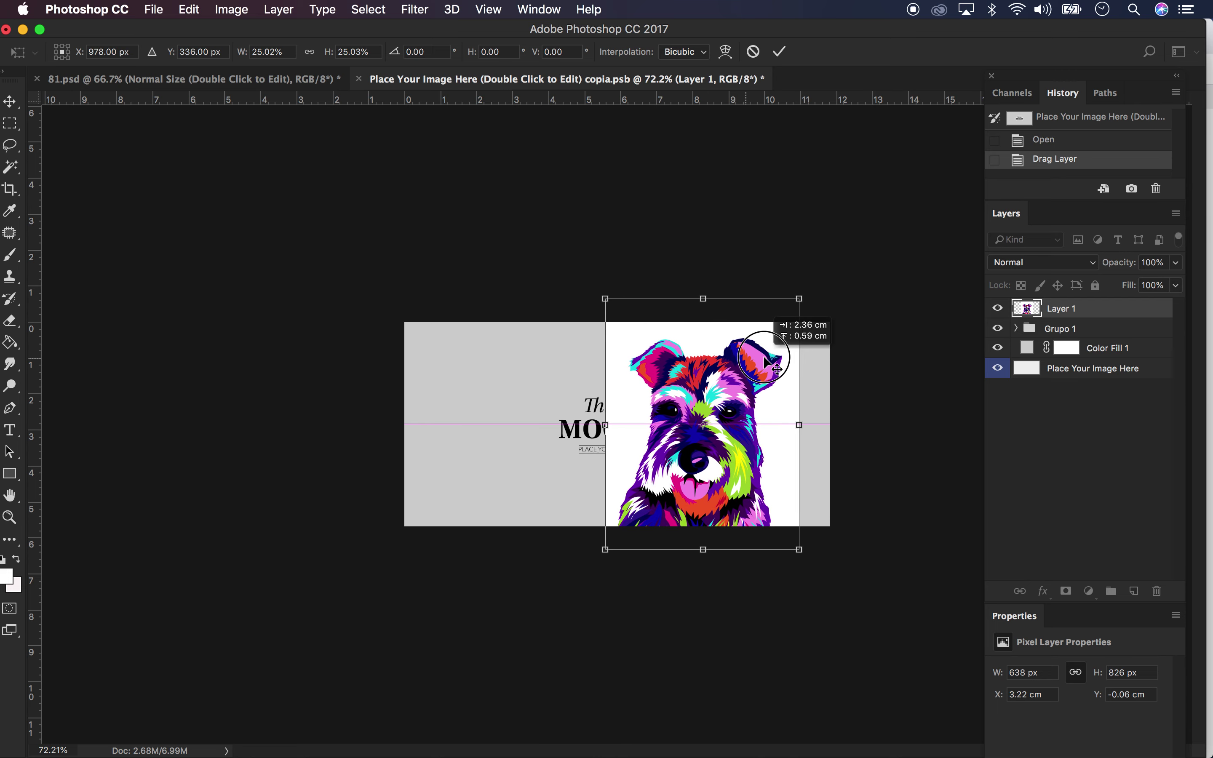
drag(793, 360, 793, 360)
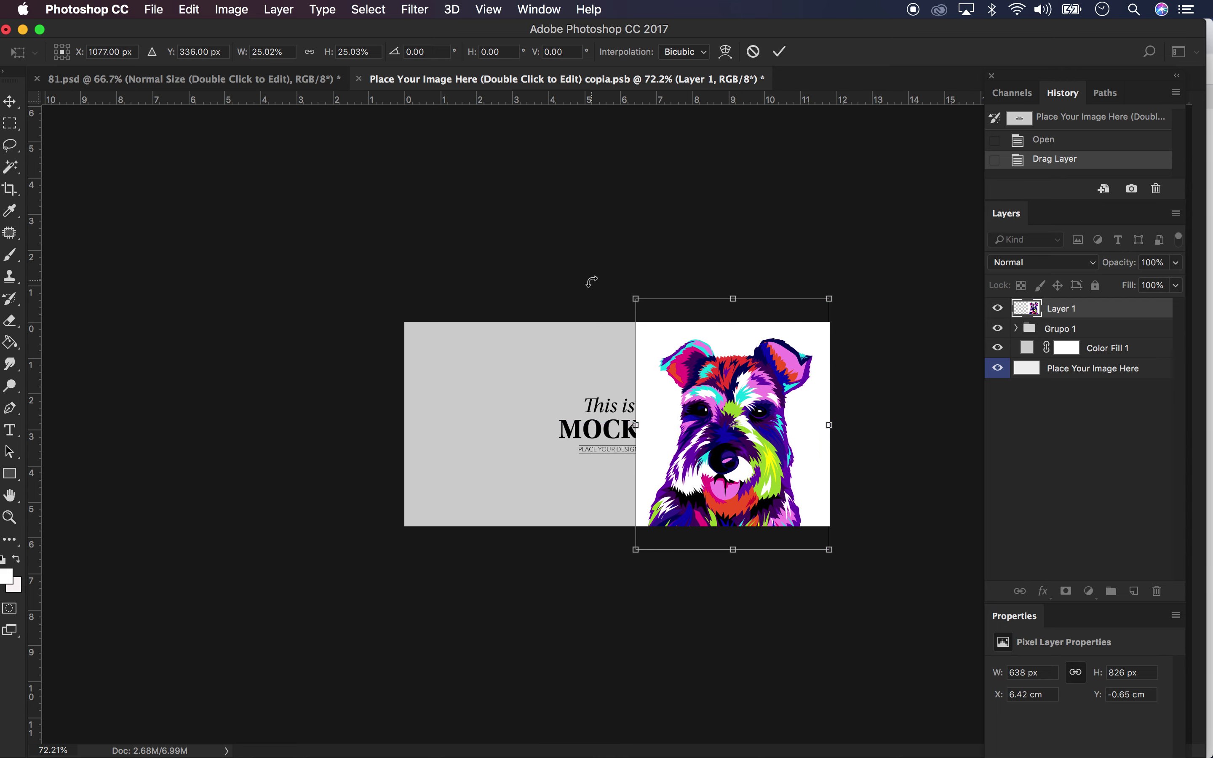
key(Return)
scroll(647, 338, up, 3)
scroll(647, 338, up, 2)
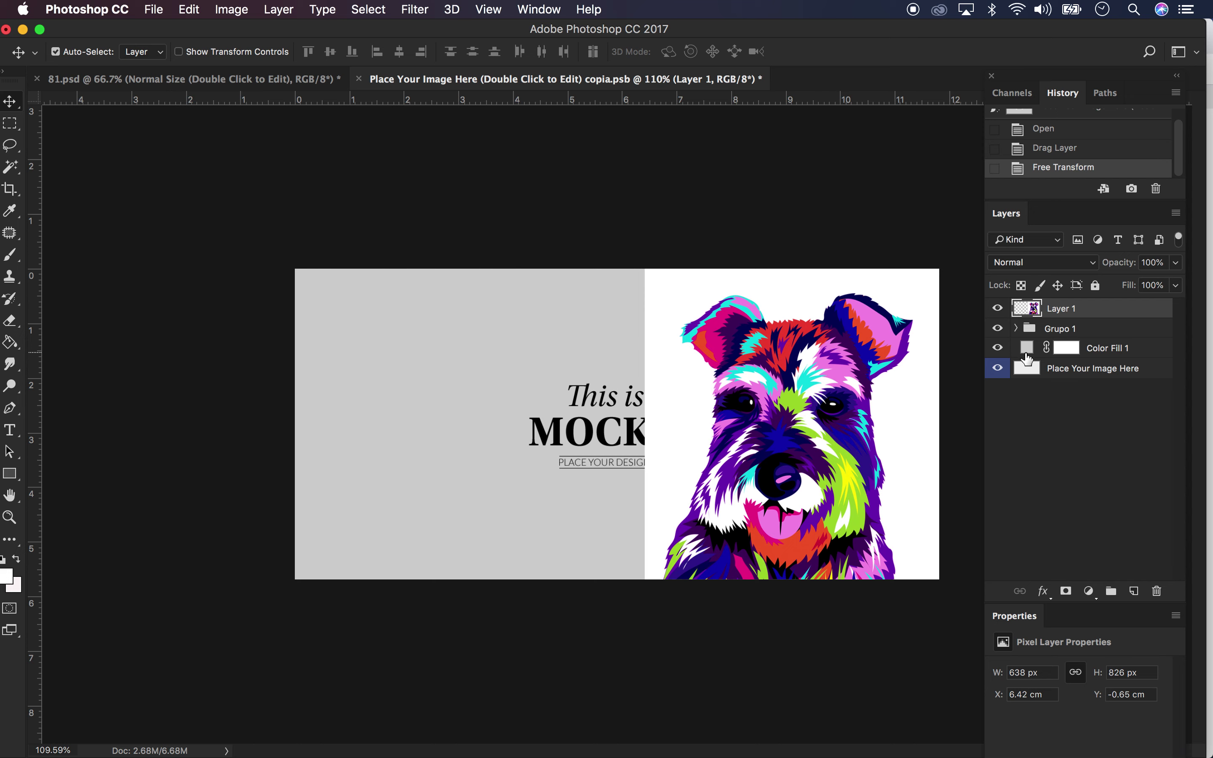
Hide the placeholder, Color Fill 1 and Grupo 1 layers, and add Layer 2 beneath the dog layer
click(999, 371)
click(999, 349)
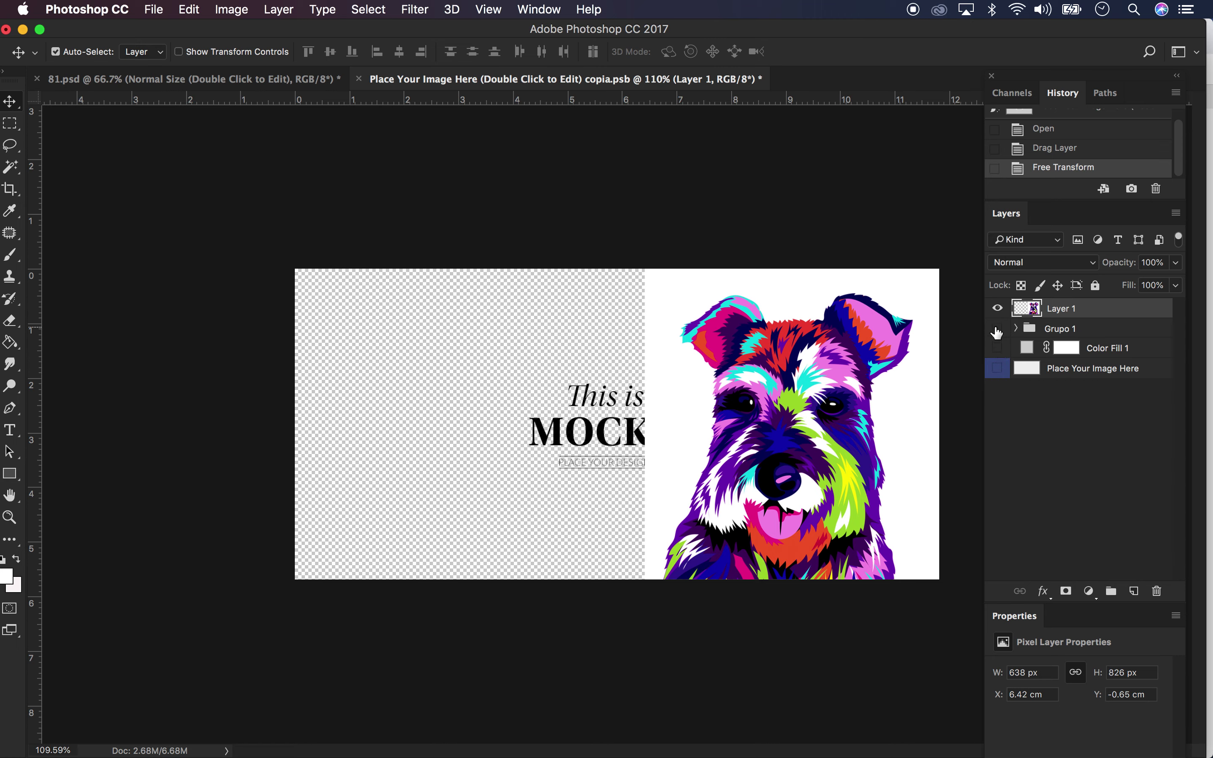
click(998, 329)
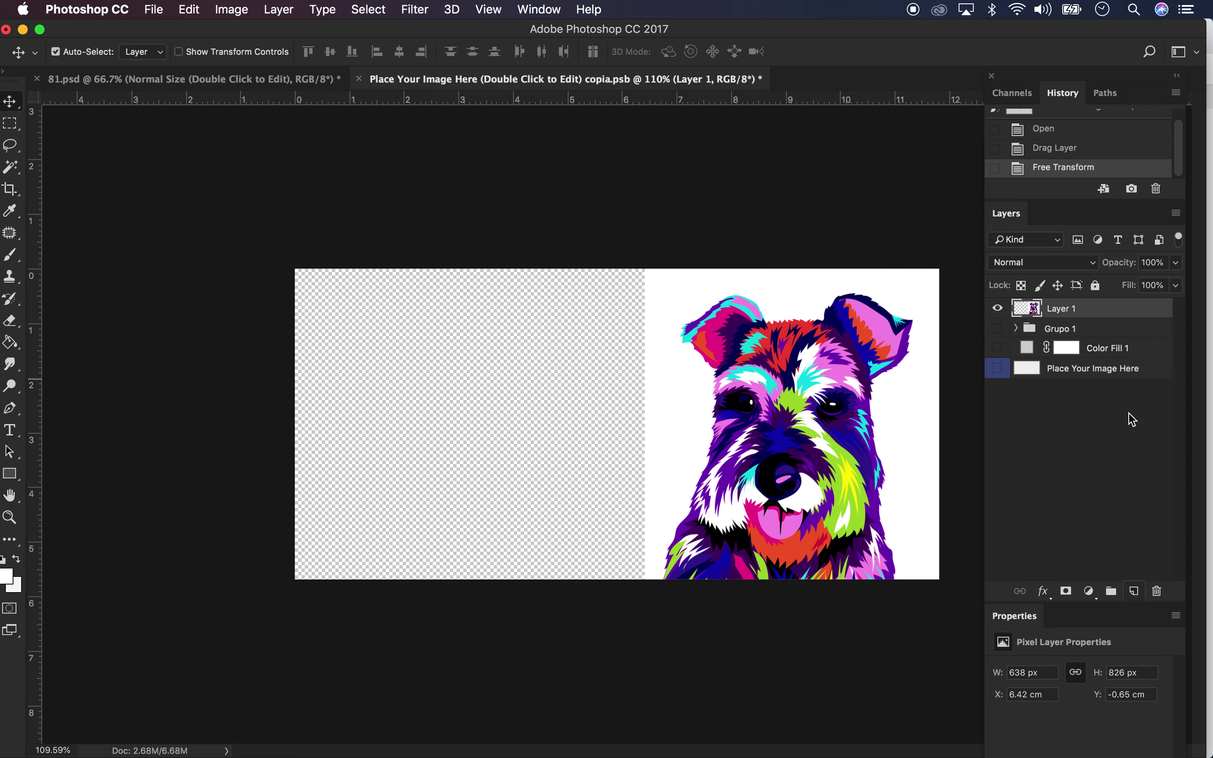
click(1137, 592)
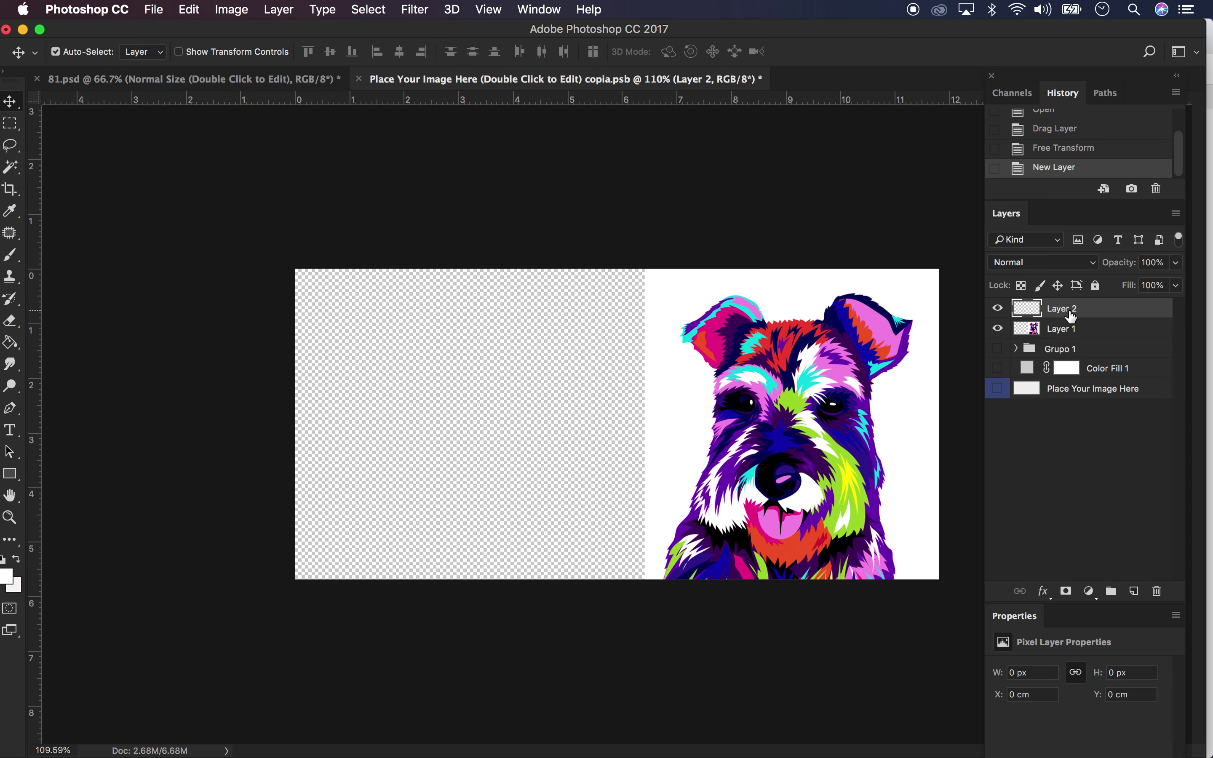
drag(1064, 310, 1071, 335)
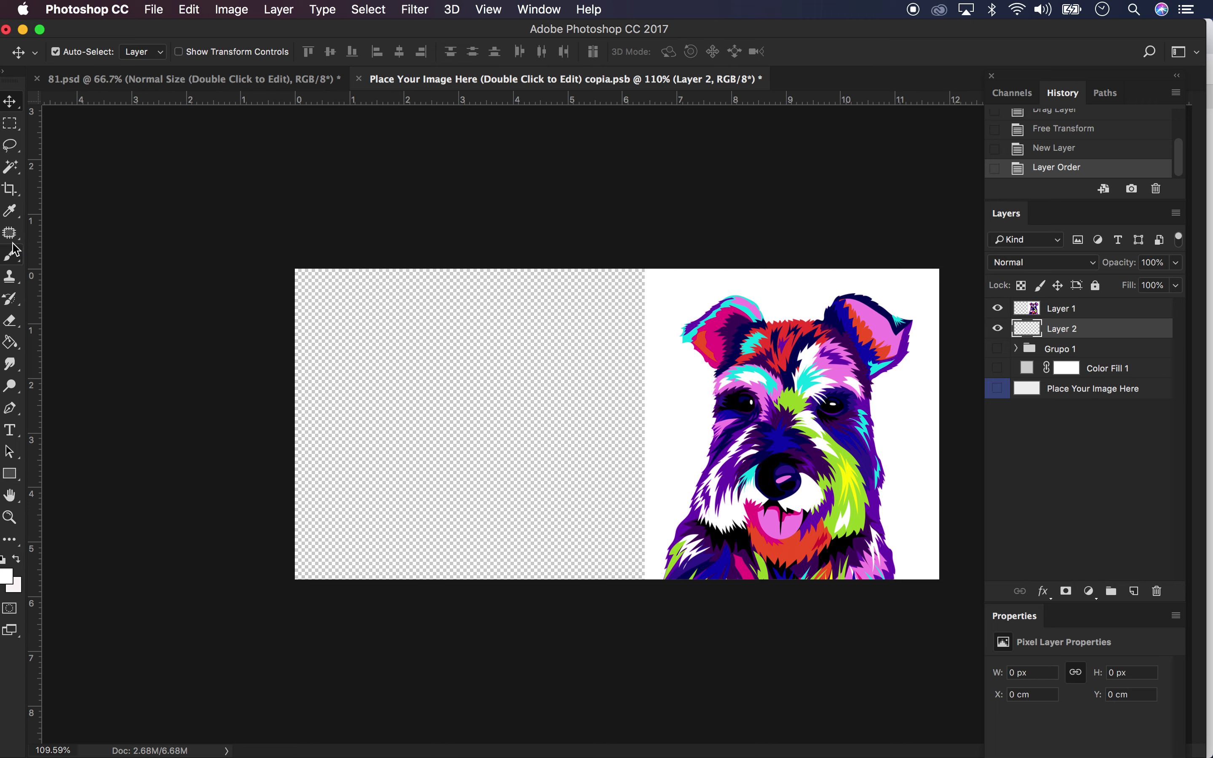
Sample the white background and paint-bucket fill Layer 2's empty left area with white
click(10, 211)
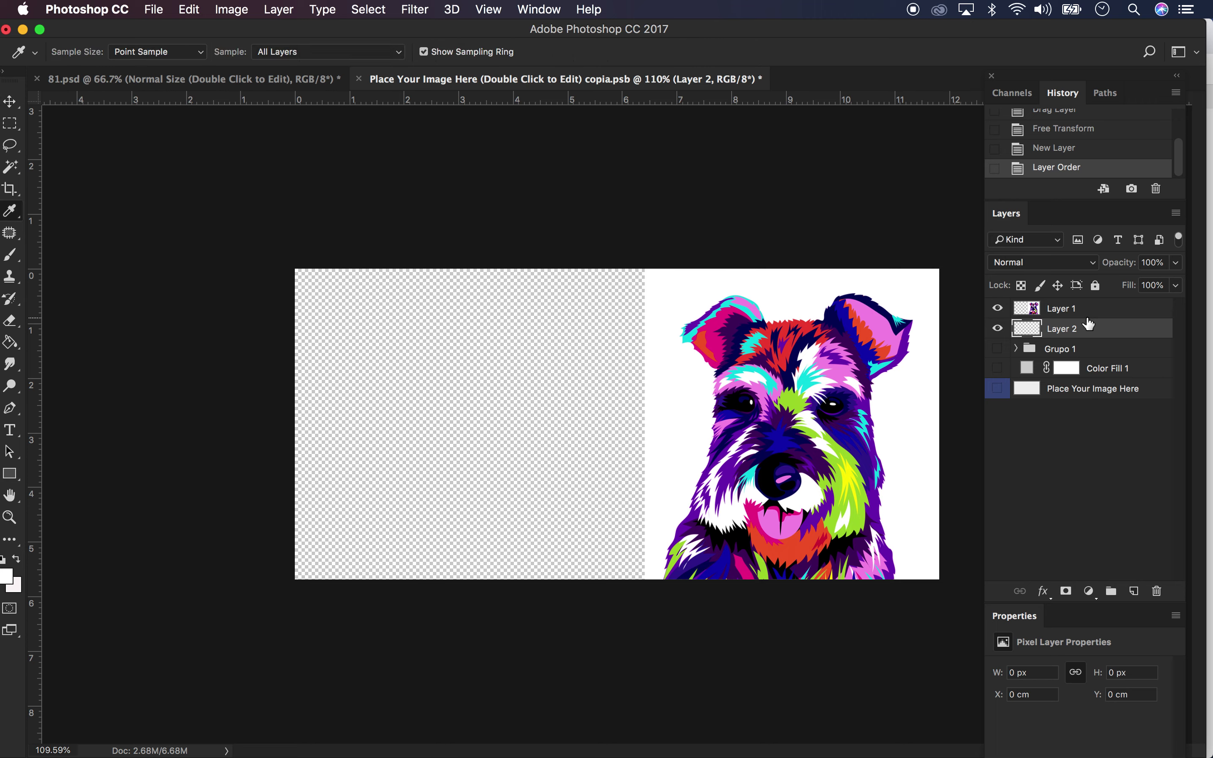
click(1104, 309)
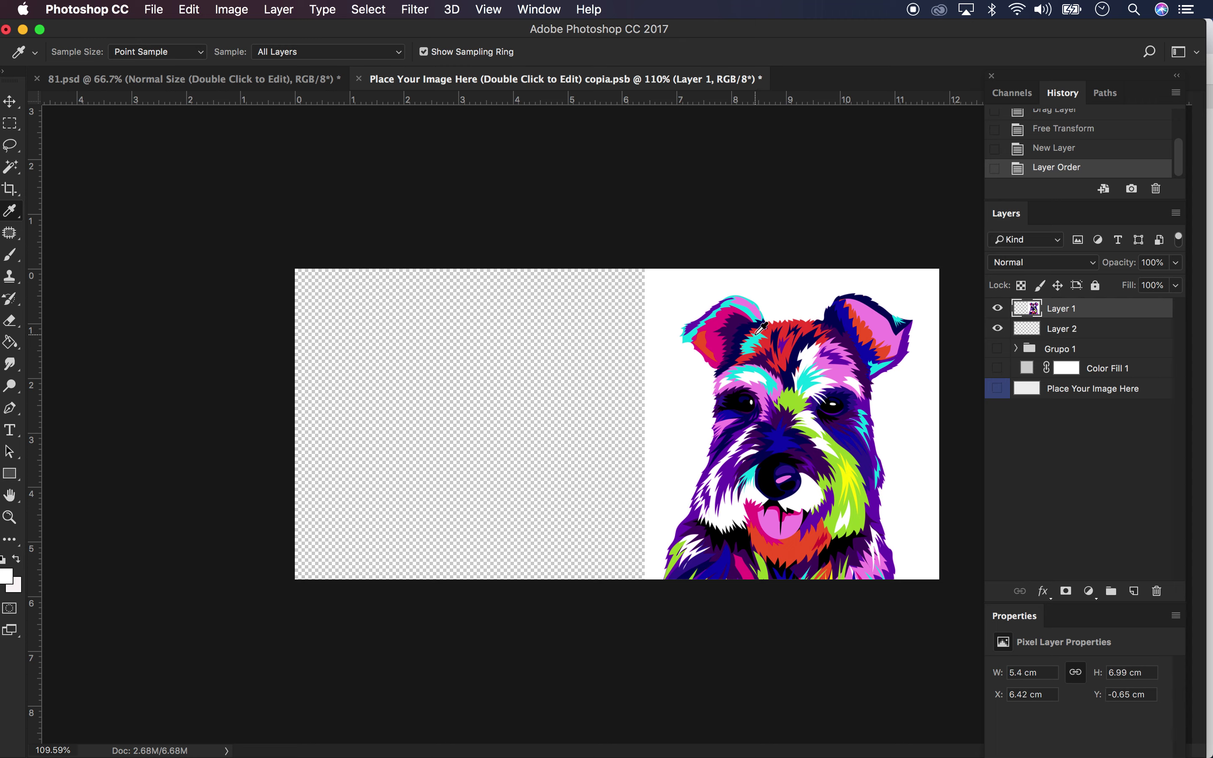
click(680, 290)
click(12, 345)
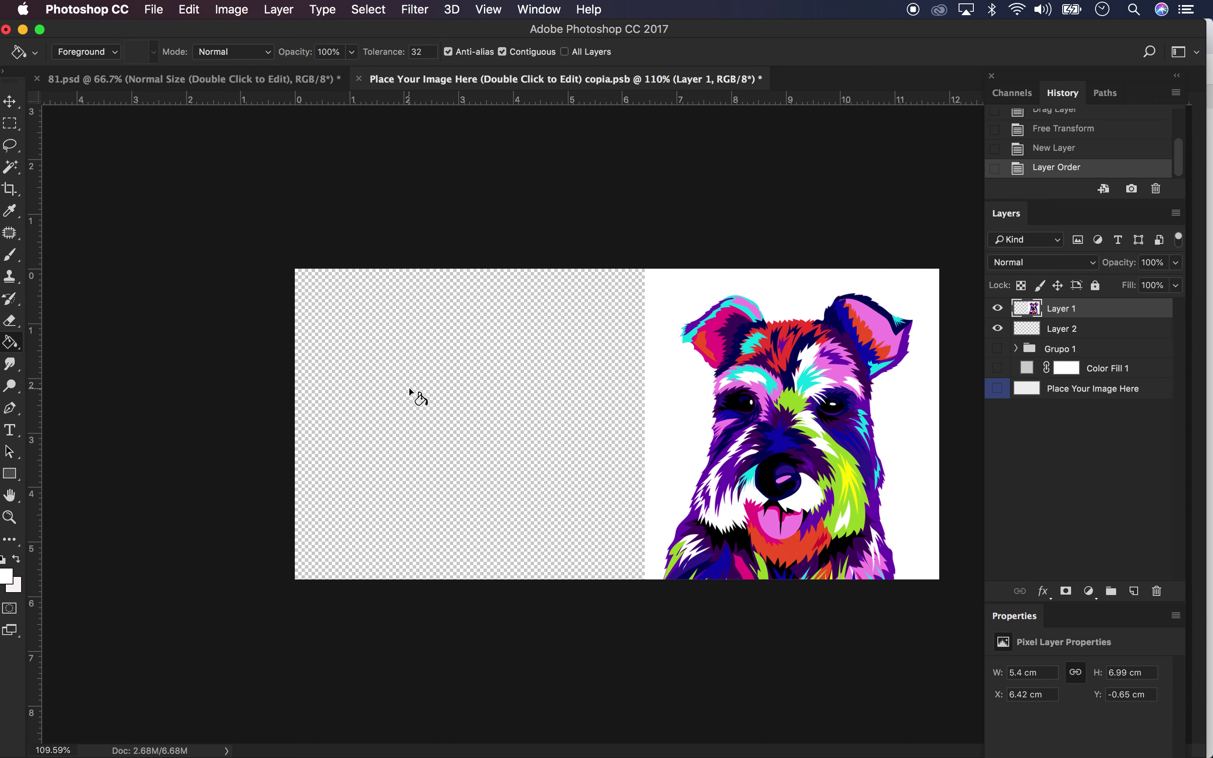
click(1063, 328)
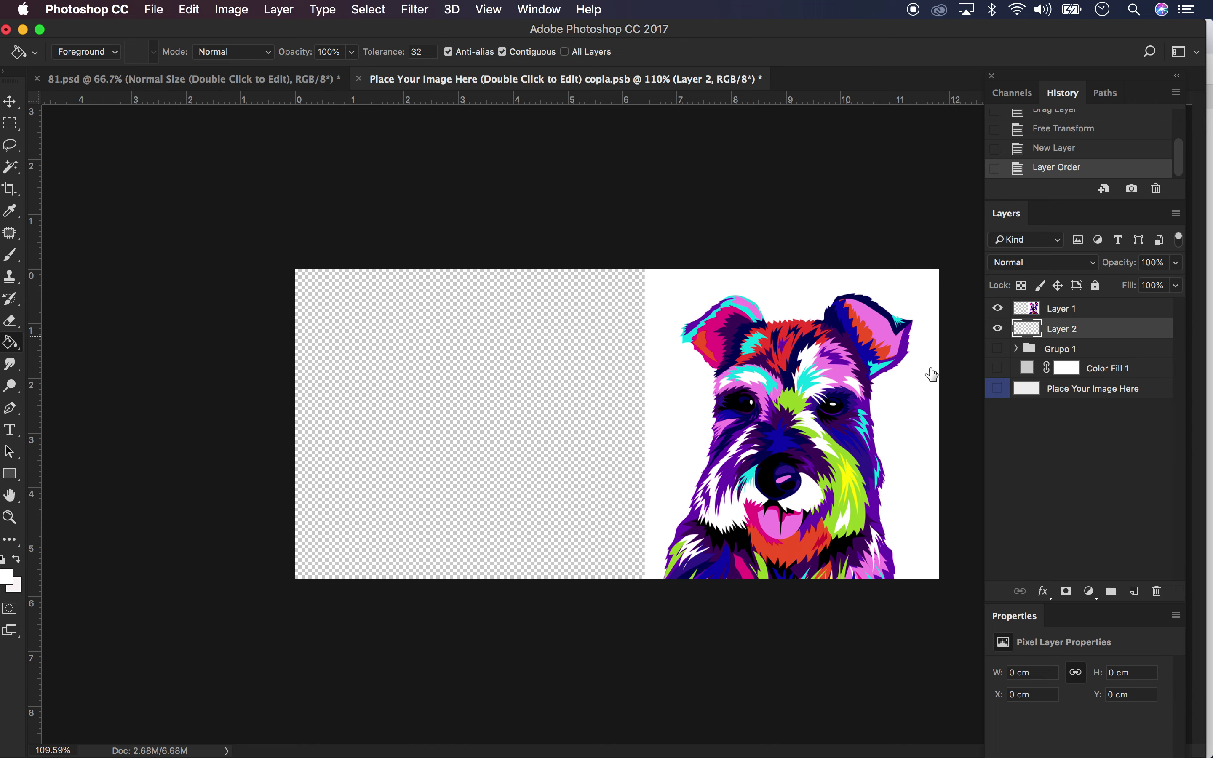
click(461, 350)
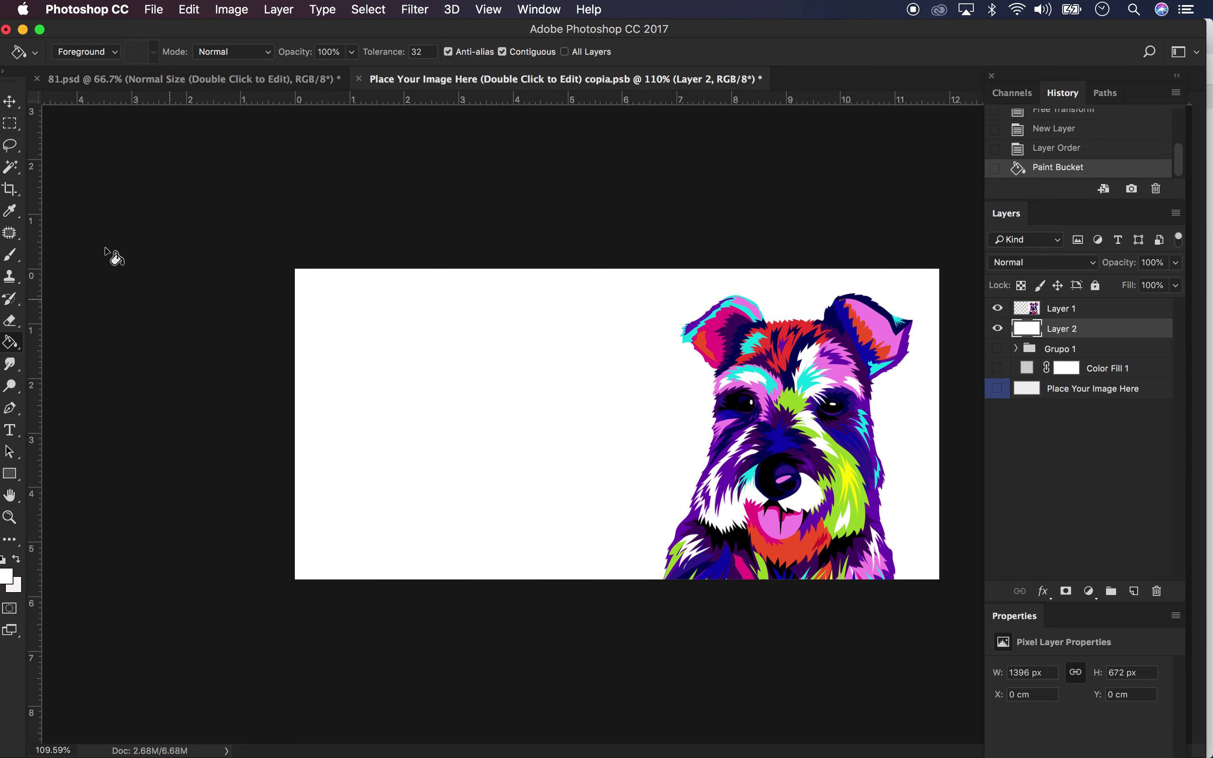
click(9, 102)
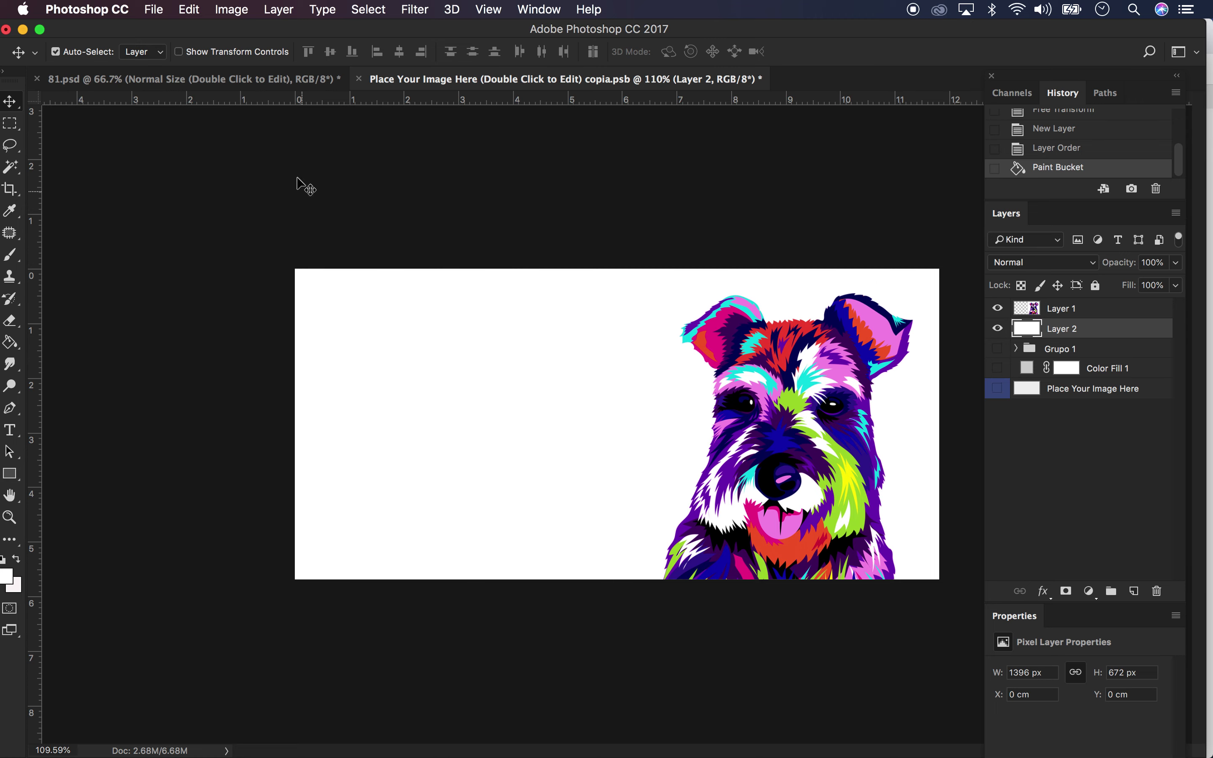
click(152, 10)
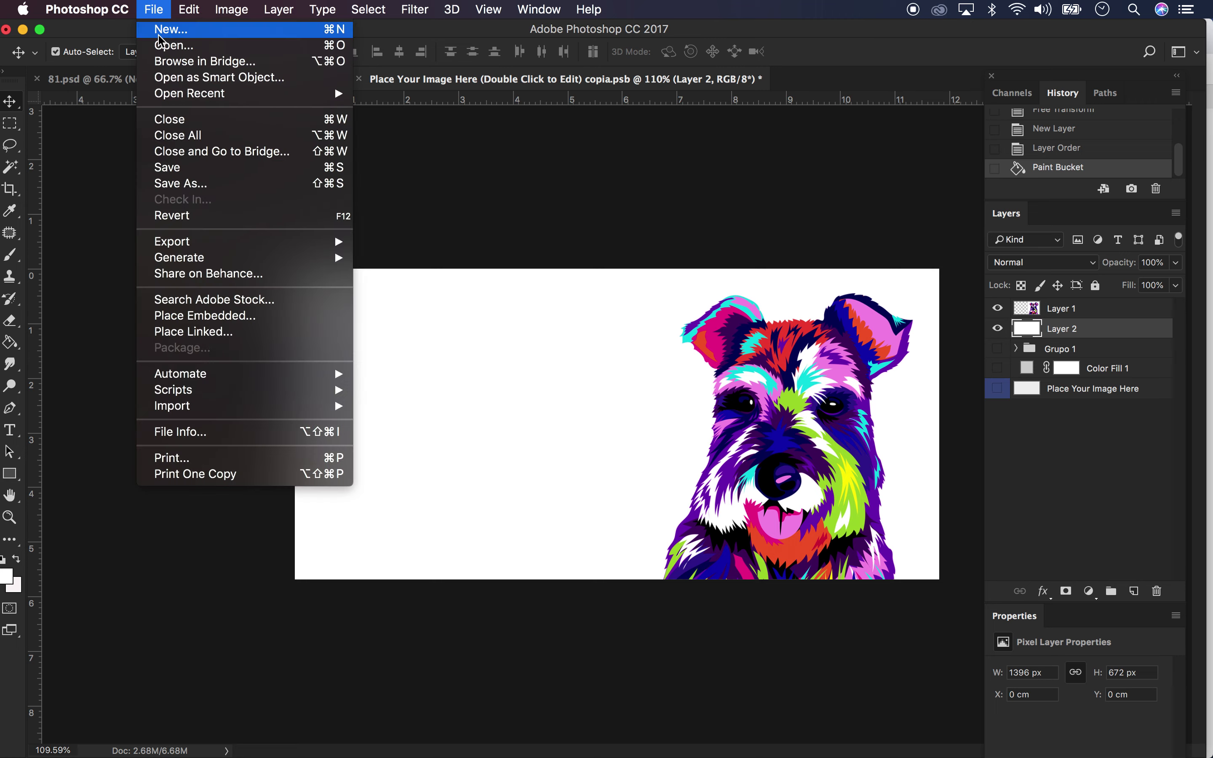
Save the smart object and return to the 81.psd mockup to see the dog on white
click(196, 169)
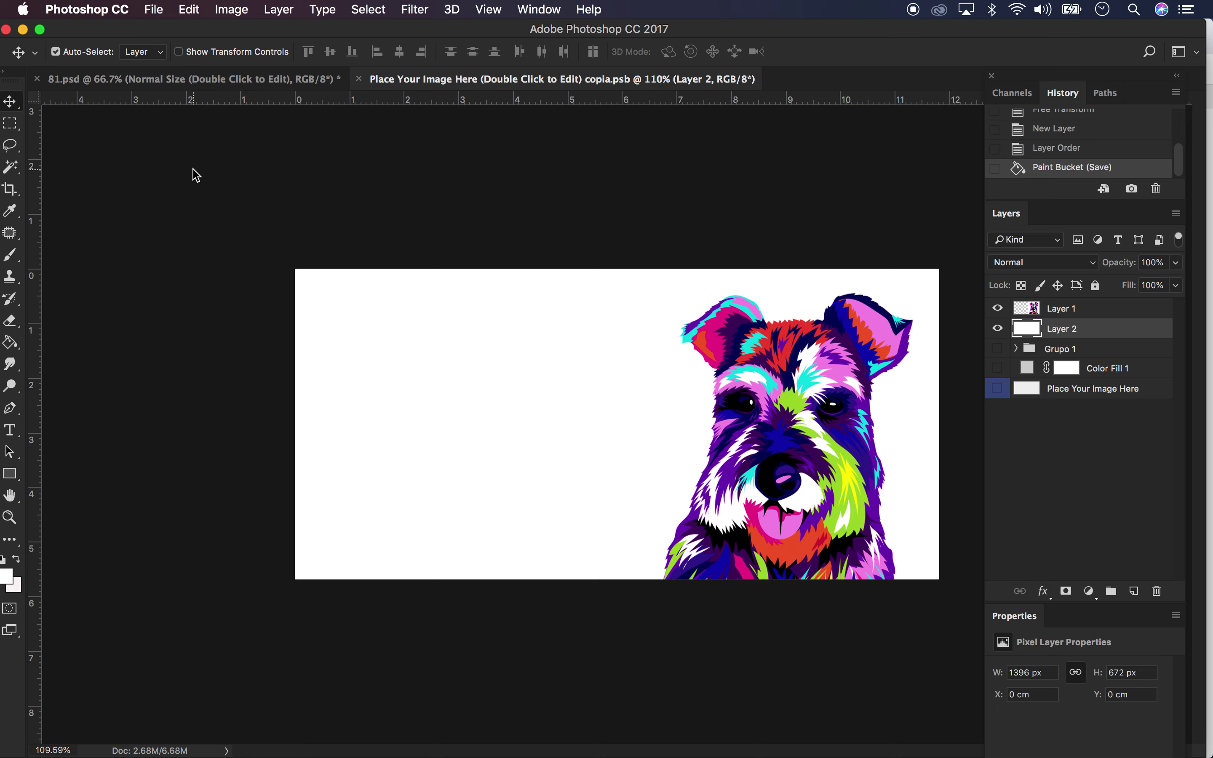
click(214, 80)
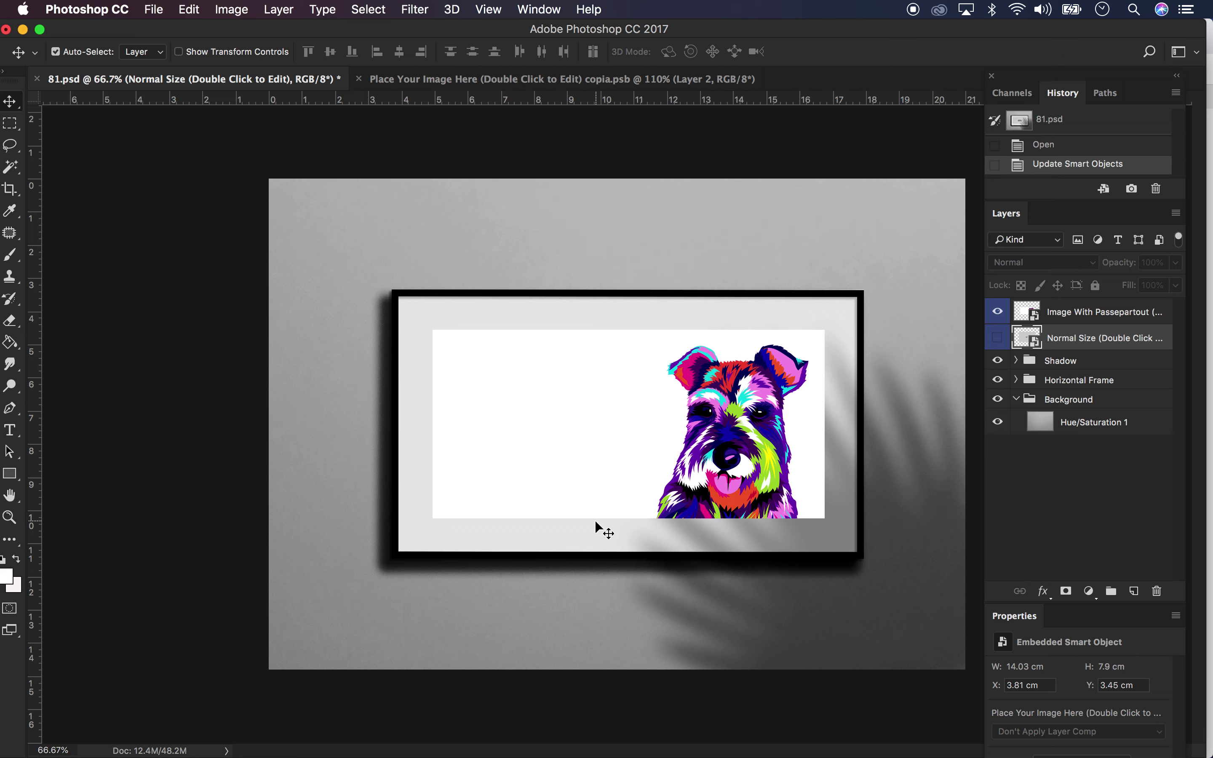
click(153, 13)
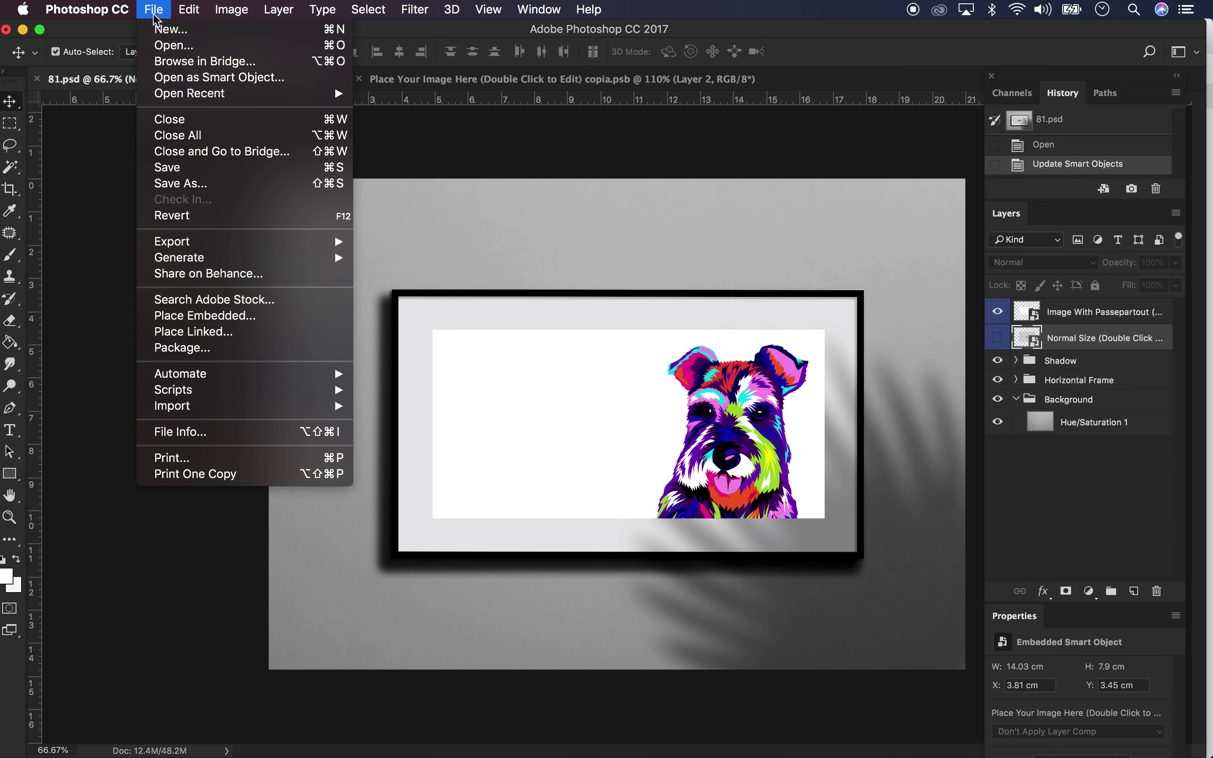
click(211, 185)
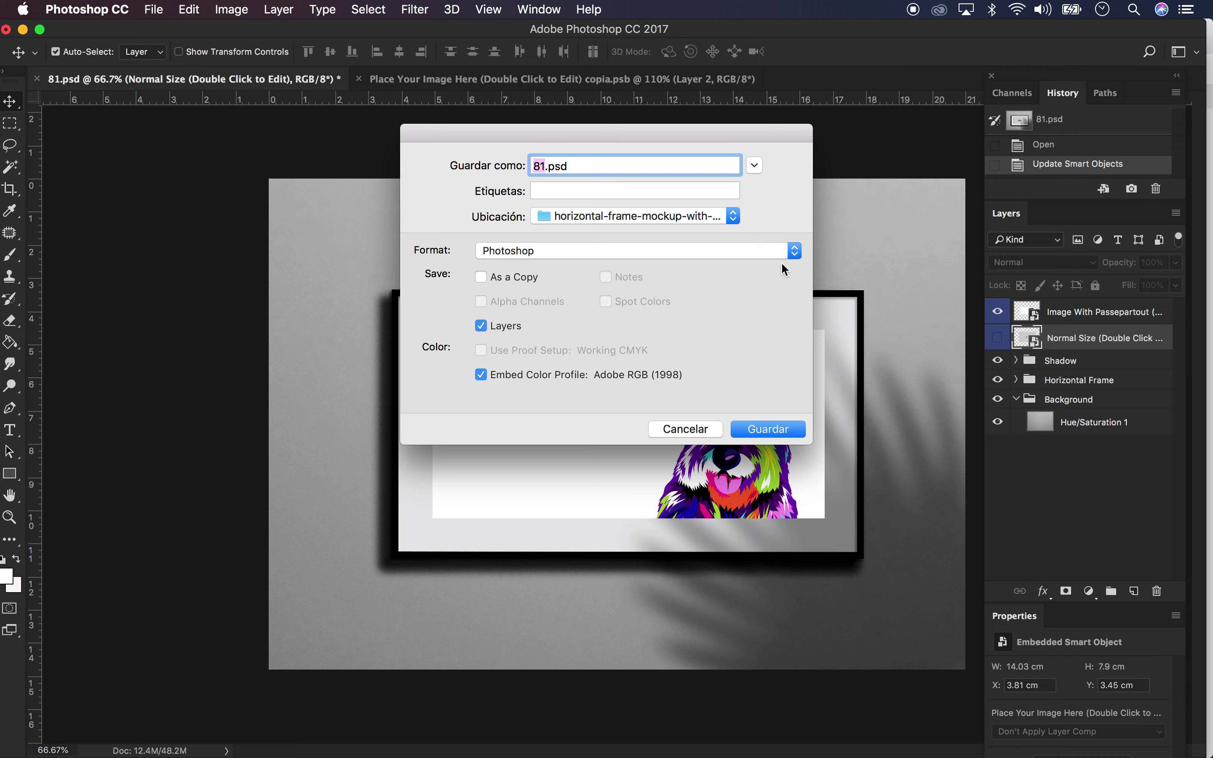
click(793, 250)
click(760, 257)
click(797, 252)
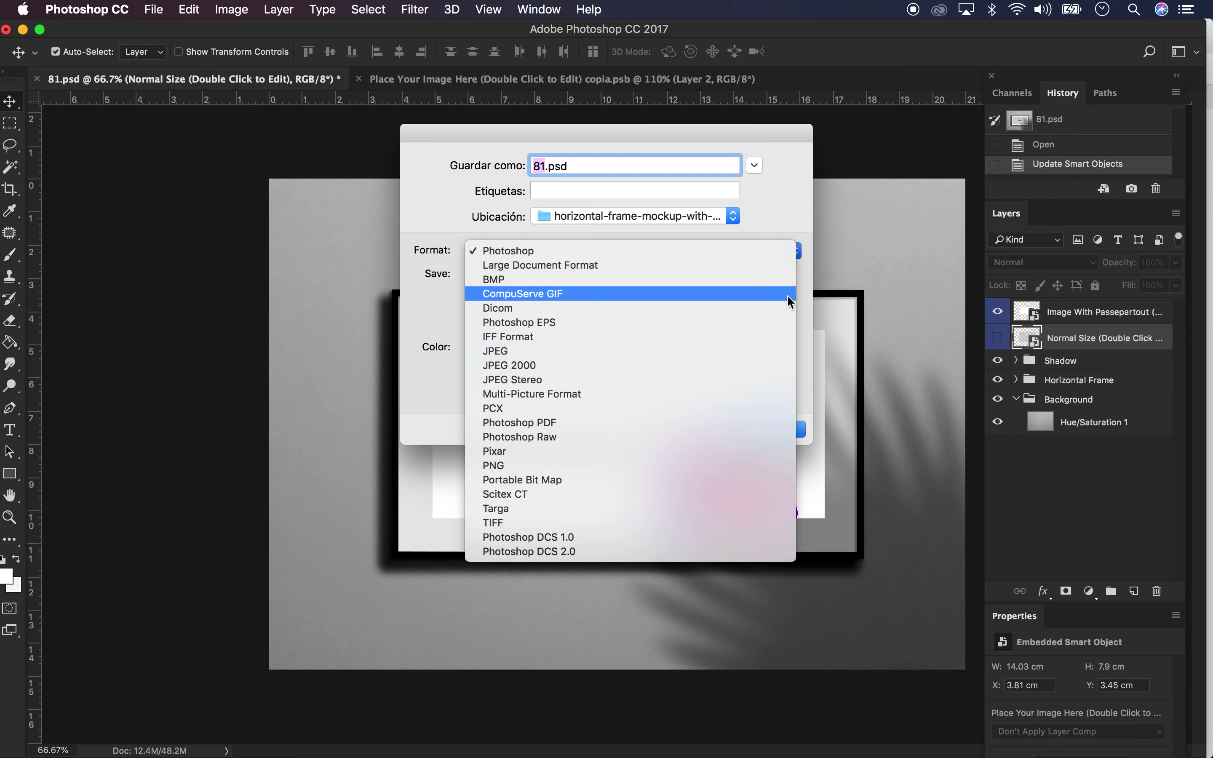
click(796, 235)
click(707, 428)
scroll(754, 235, up, 2)
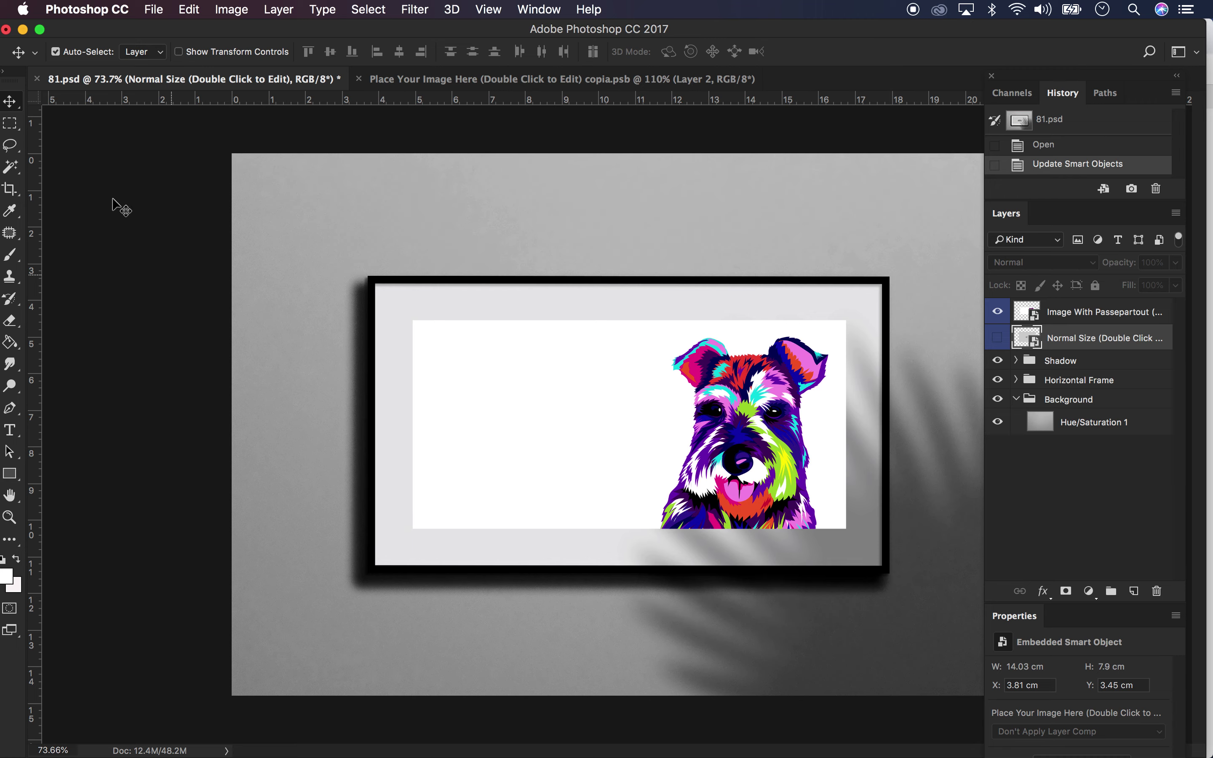
click(10, 123)
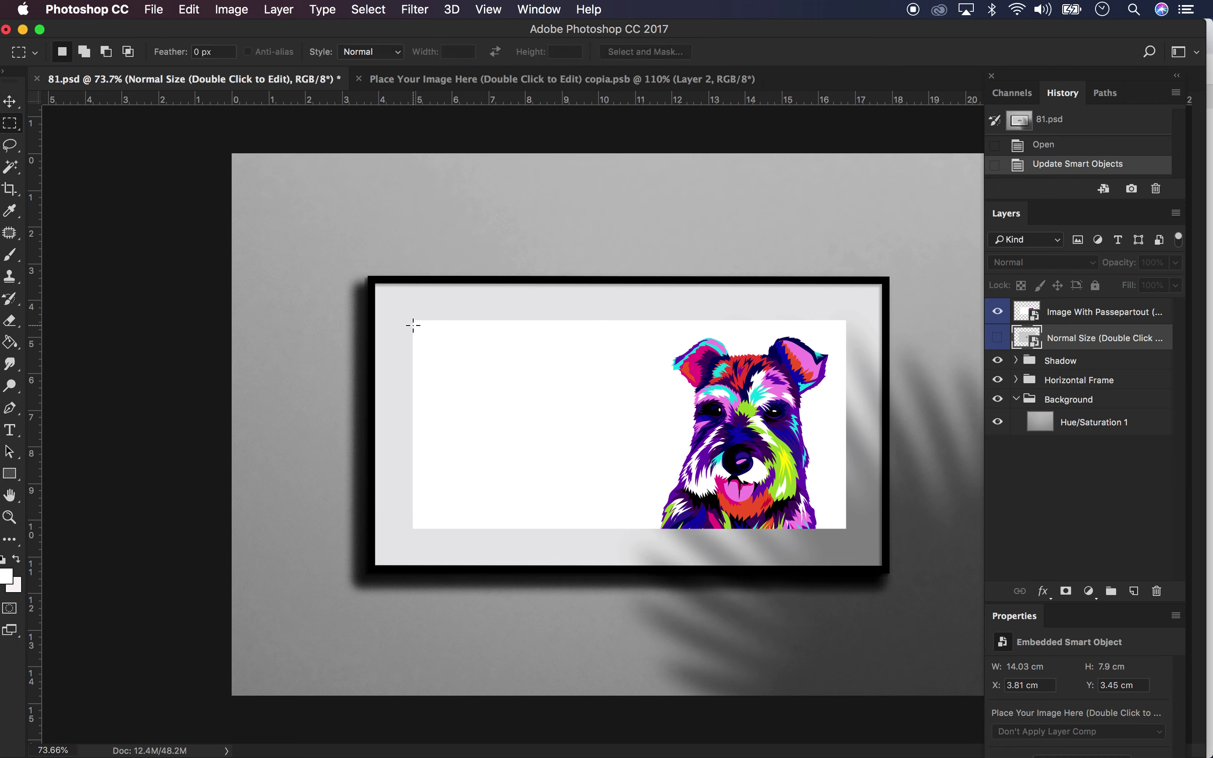
Marquee the framed picture to read its size, about 11.8 × 5.7 cm, then deselect
scroll(412, 318, up, 1)
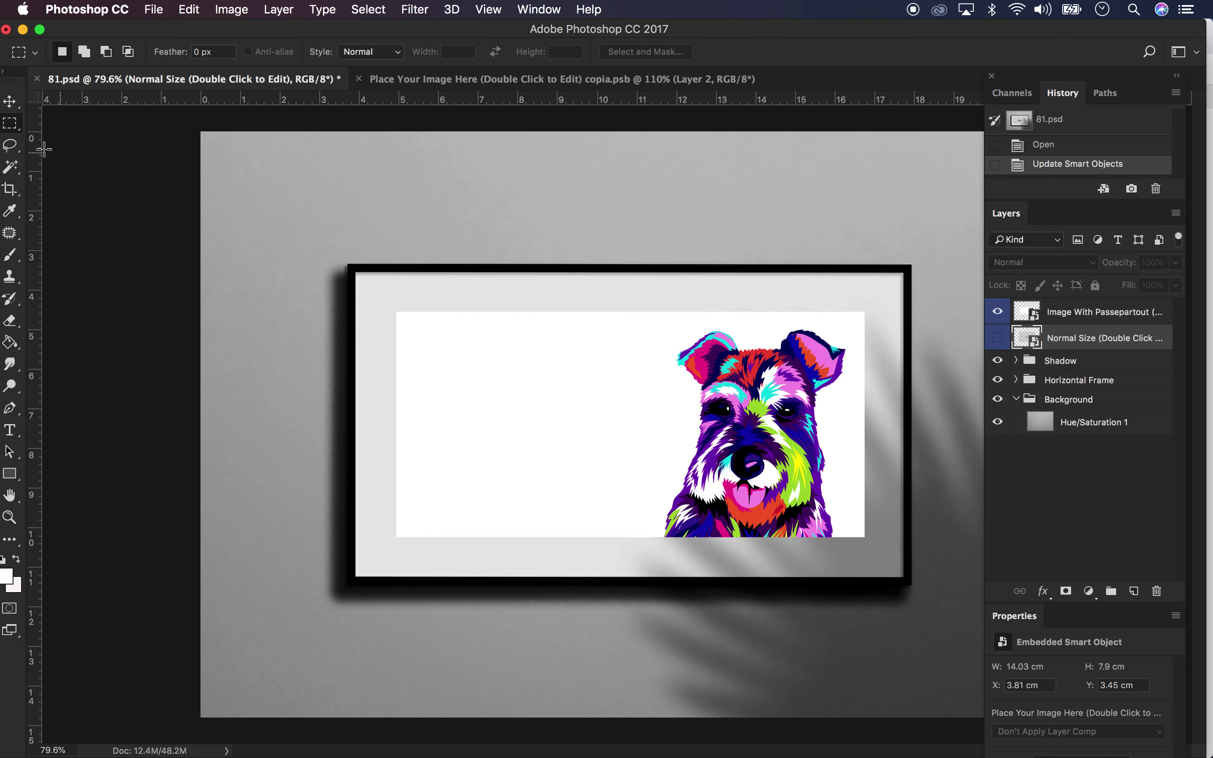
click(10, 125)
click(11, 129)
mouse_move(397, 313)
mouse_down()
mouse_move(667, 516)
mouse_move(864, 537)
mouse_up()
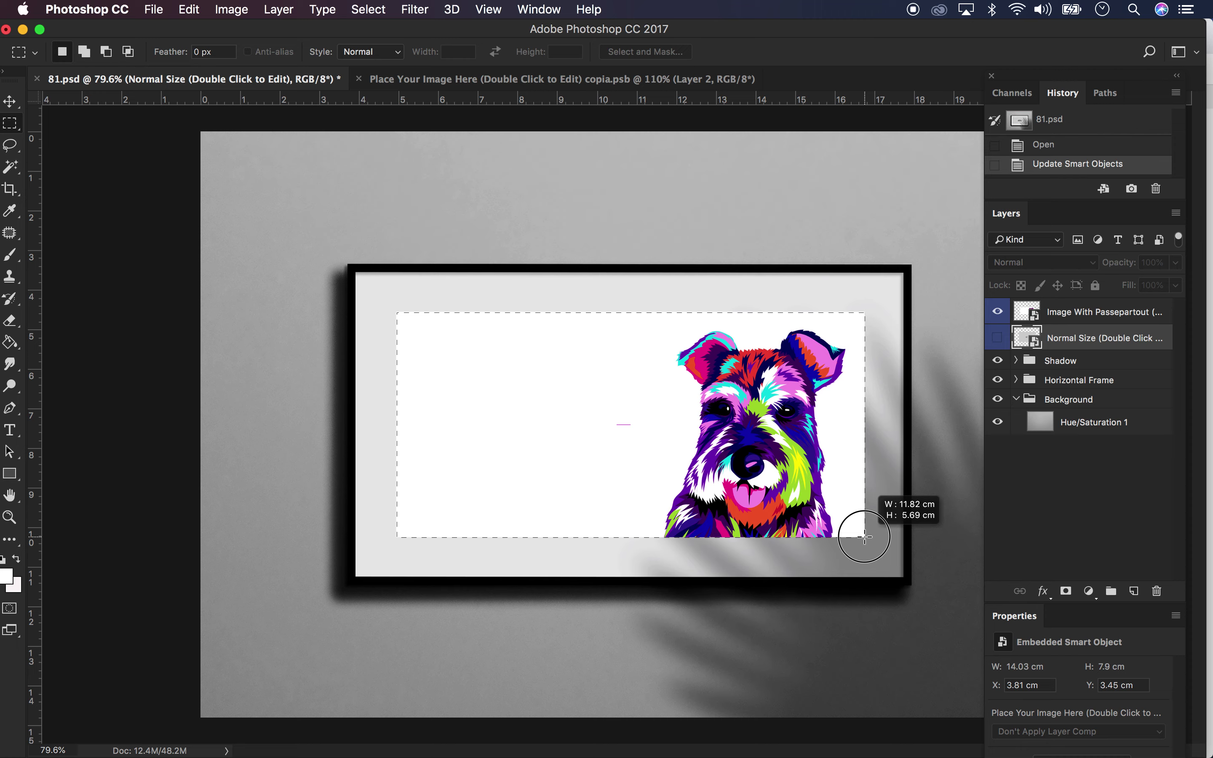
drag(864, 537, 865, 537)
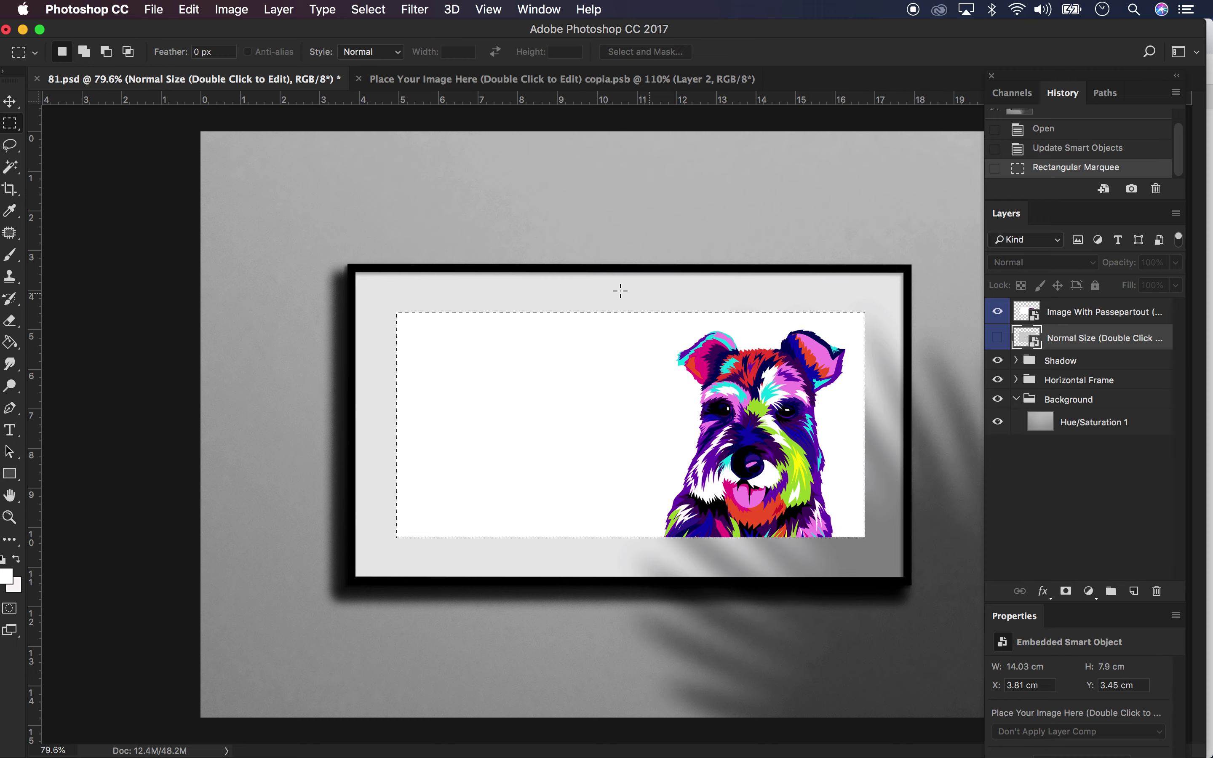
click(632, 419)
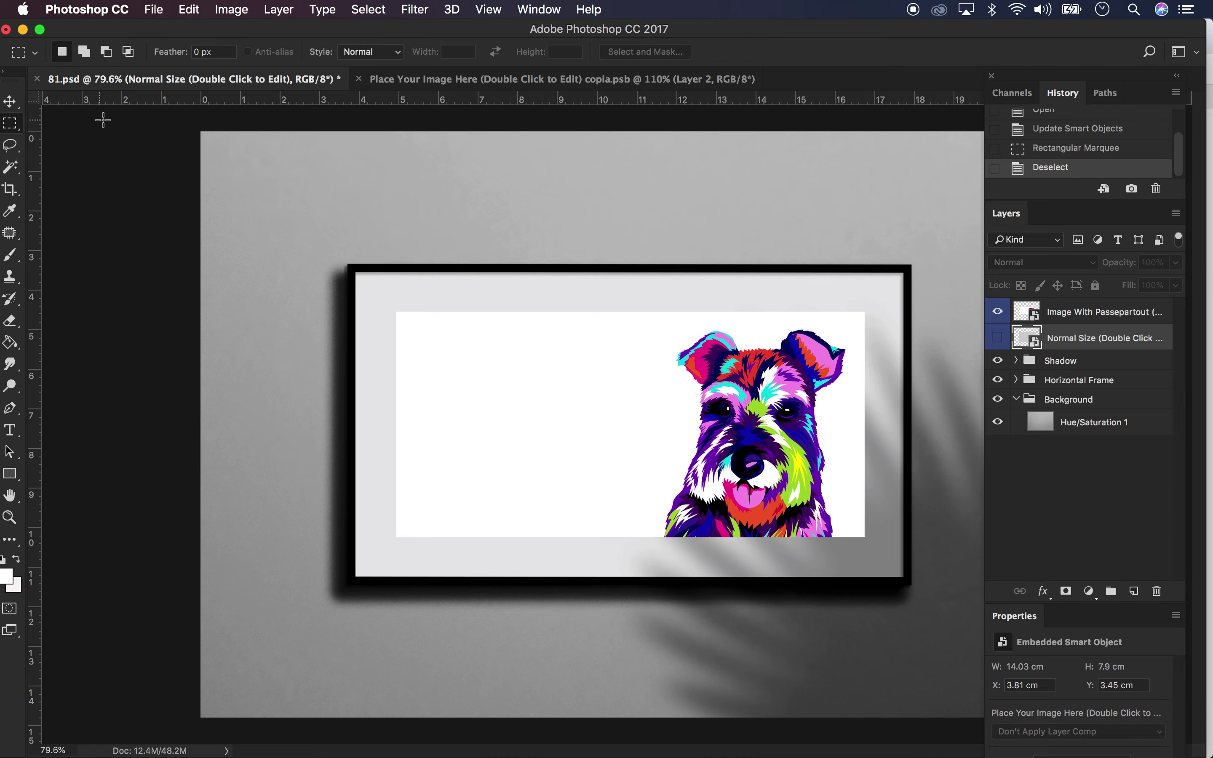
key(ctrl+Up)
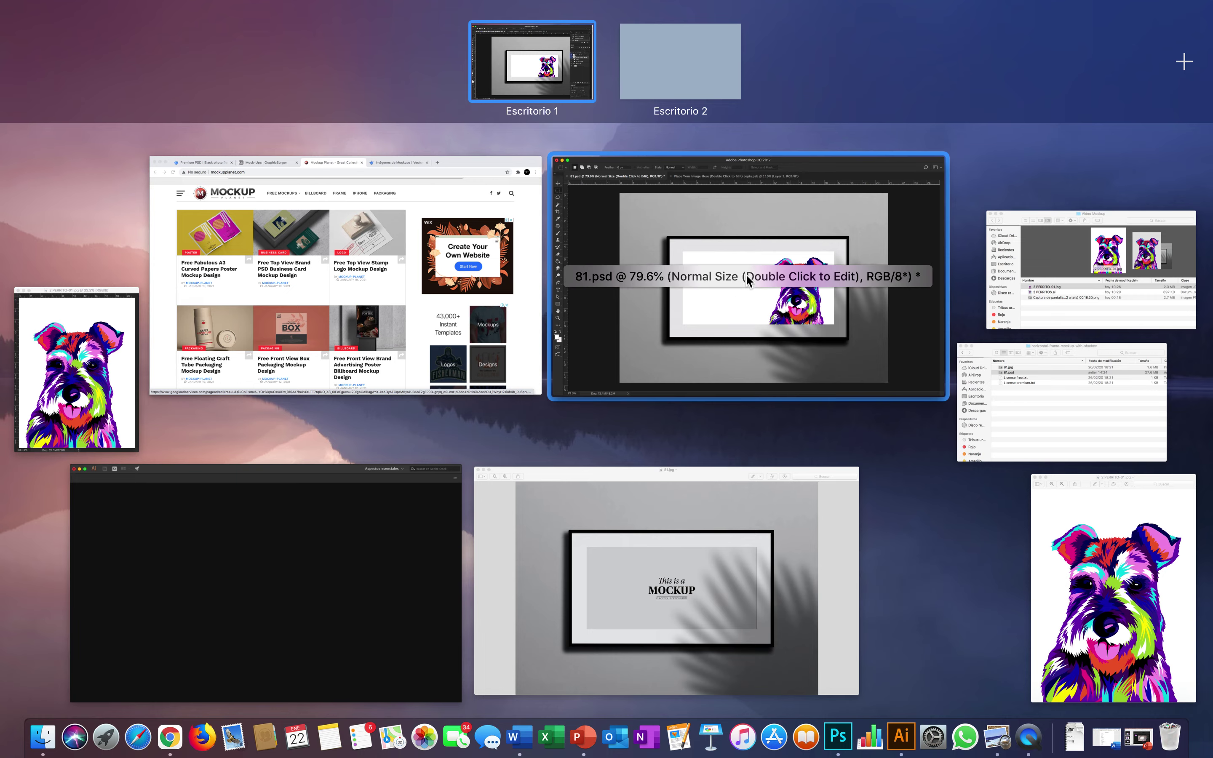
Open 2 PERRITOS.ai from the Video Mockup Finder folder in Illustrator
click(1017, 253)
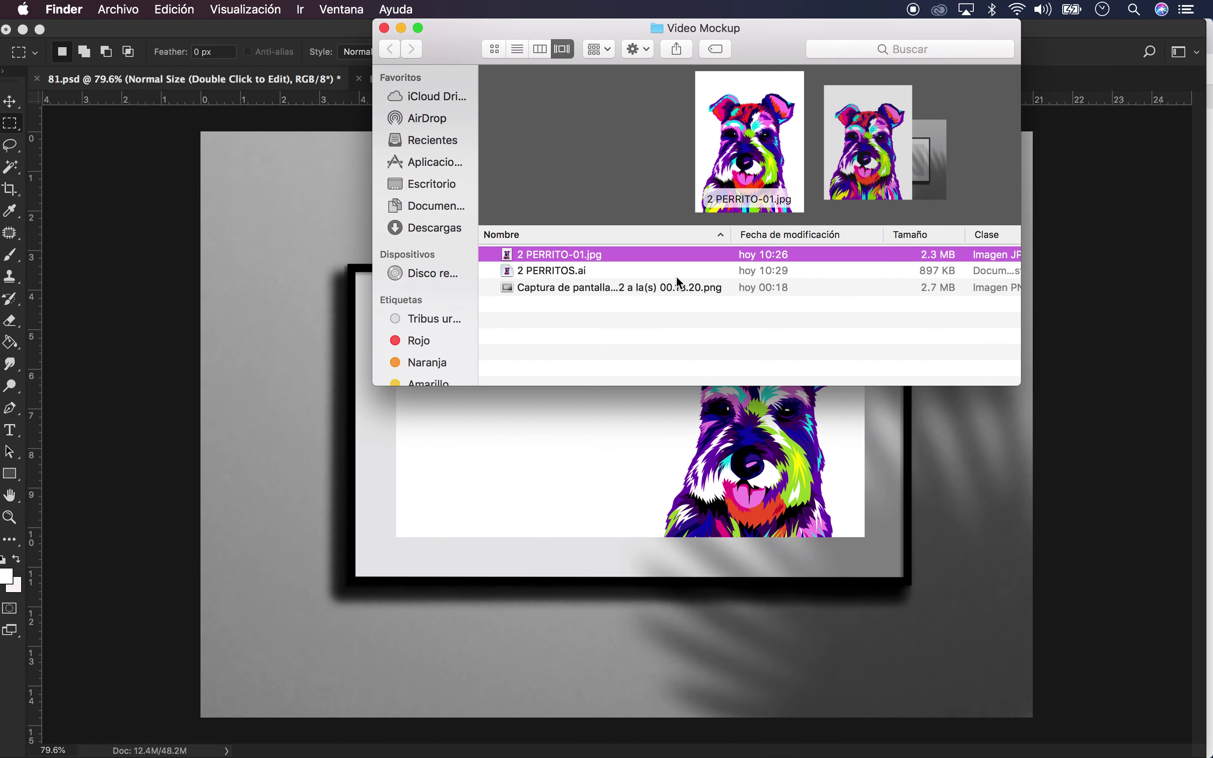
click(622, 348)
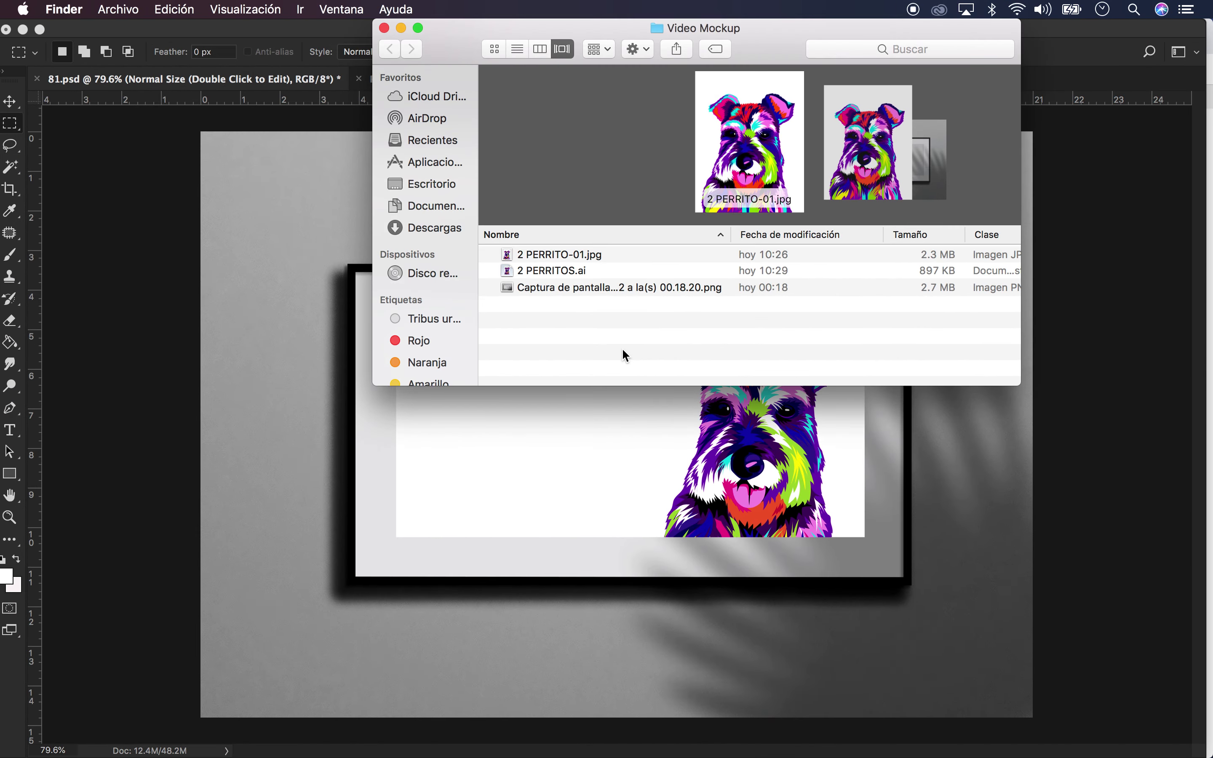
click(606, 273)
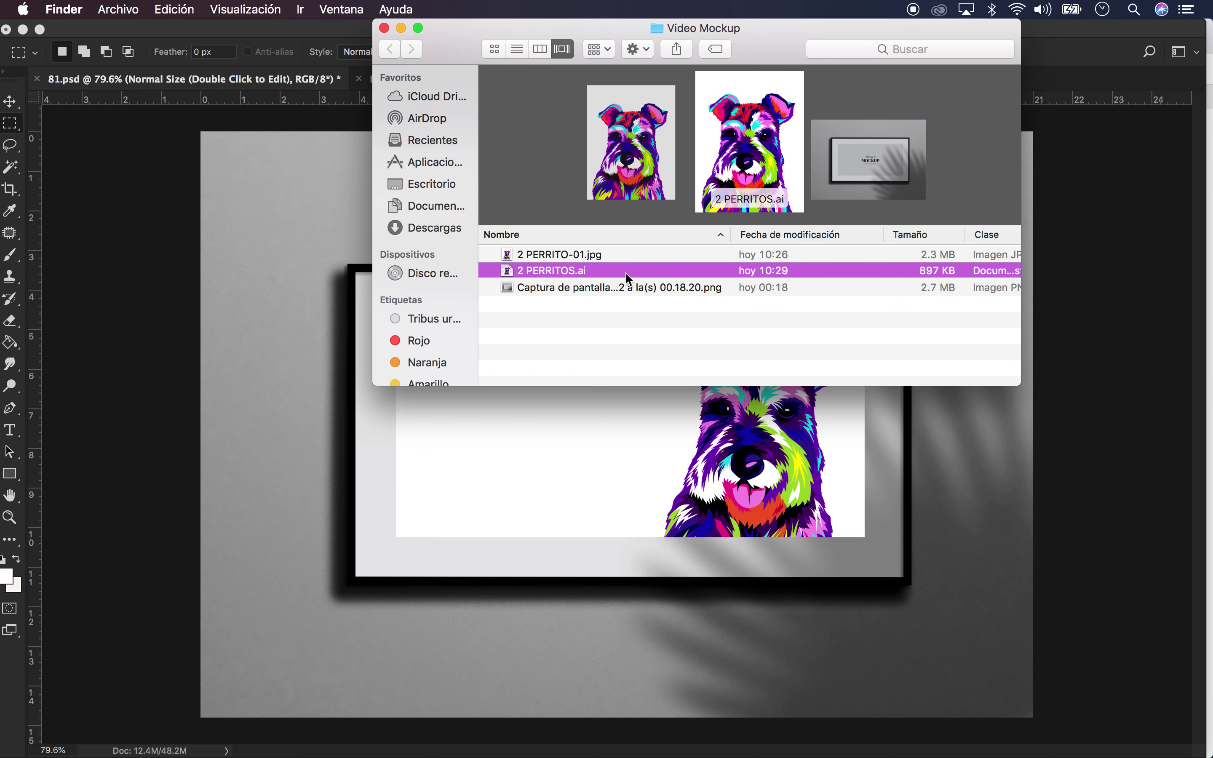
double_click(626, 274)
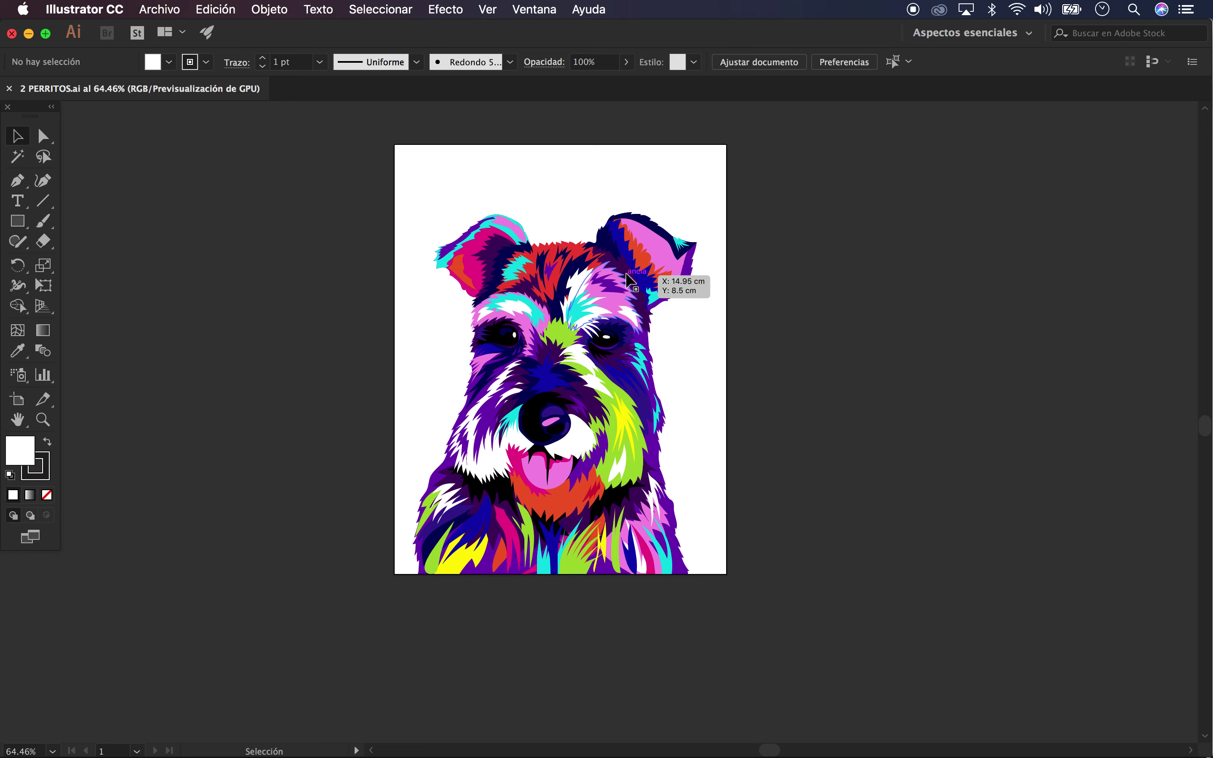
scroll(630, 281, up, 3)
scroll(631, 281, down, 2)
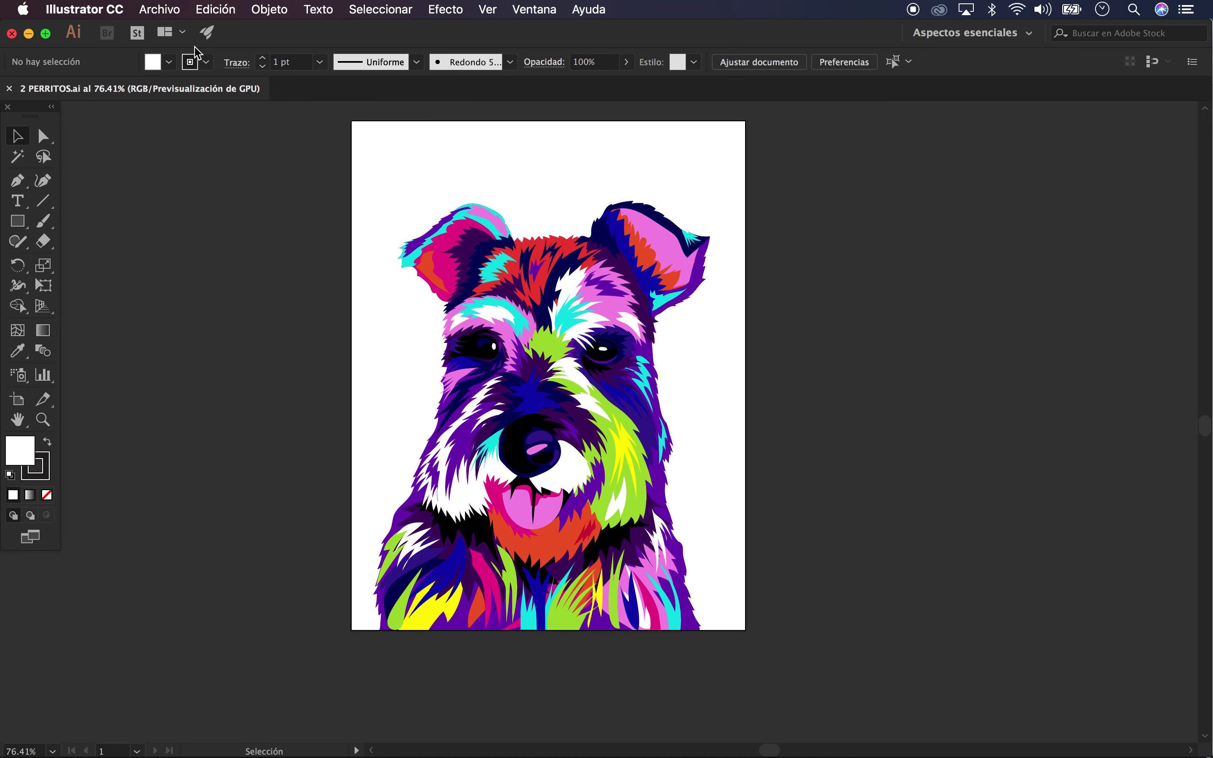
click(159, 9)
Create a landscape document with Anchura 11.8 cm and Altura 5.7 cm
click(596, 148)
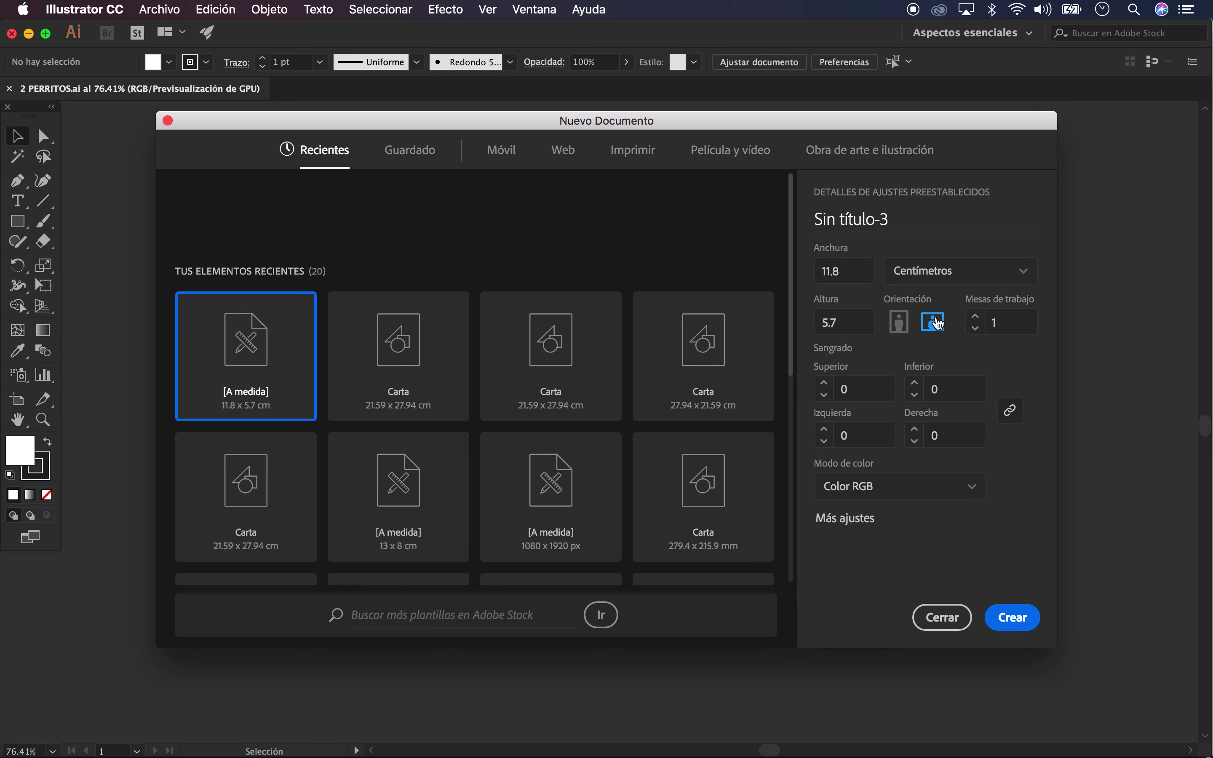
click(860, 272)
click(855, 279)
click(851, 325)
click(870, 324)
click(1005, 621)
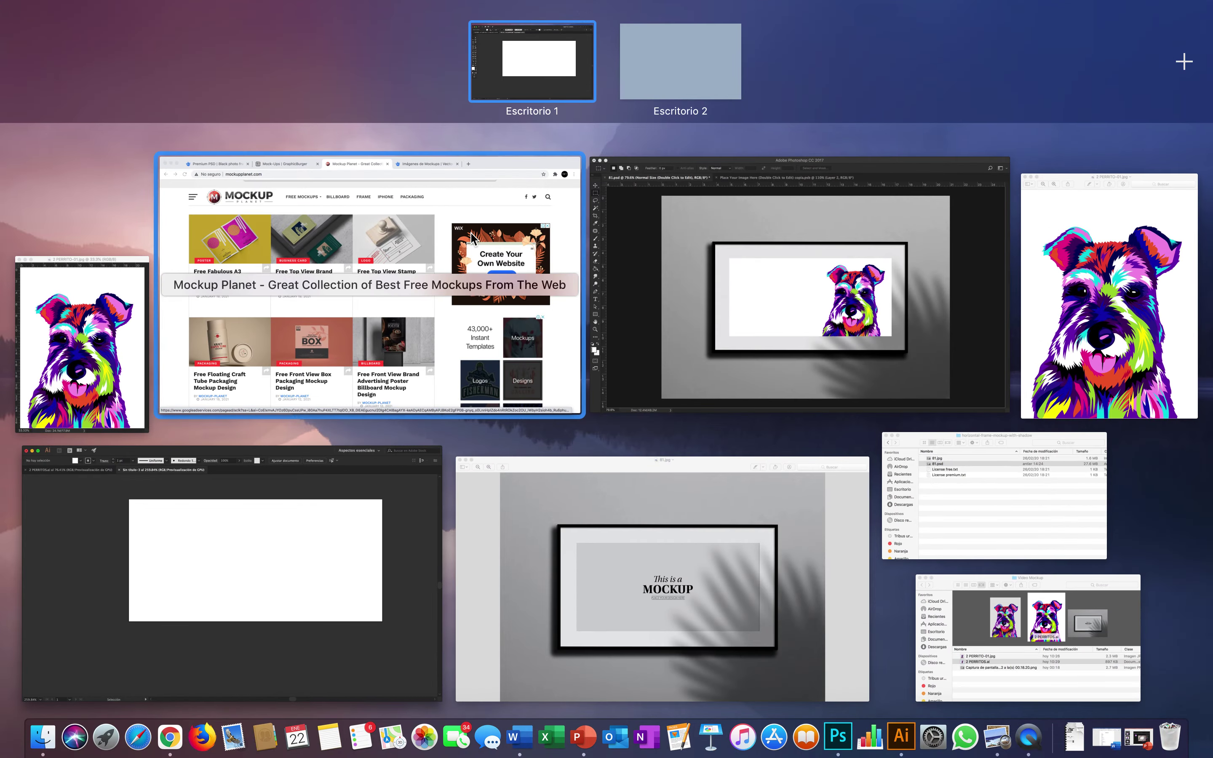
Glance at the Photoshop mockup, then bring the 2 PERRITOS.ai document forward in Illustrator
click(690, 255)
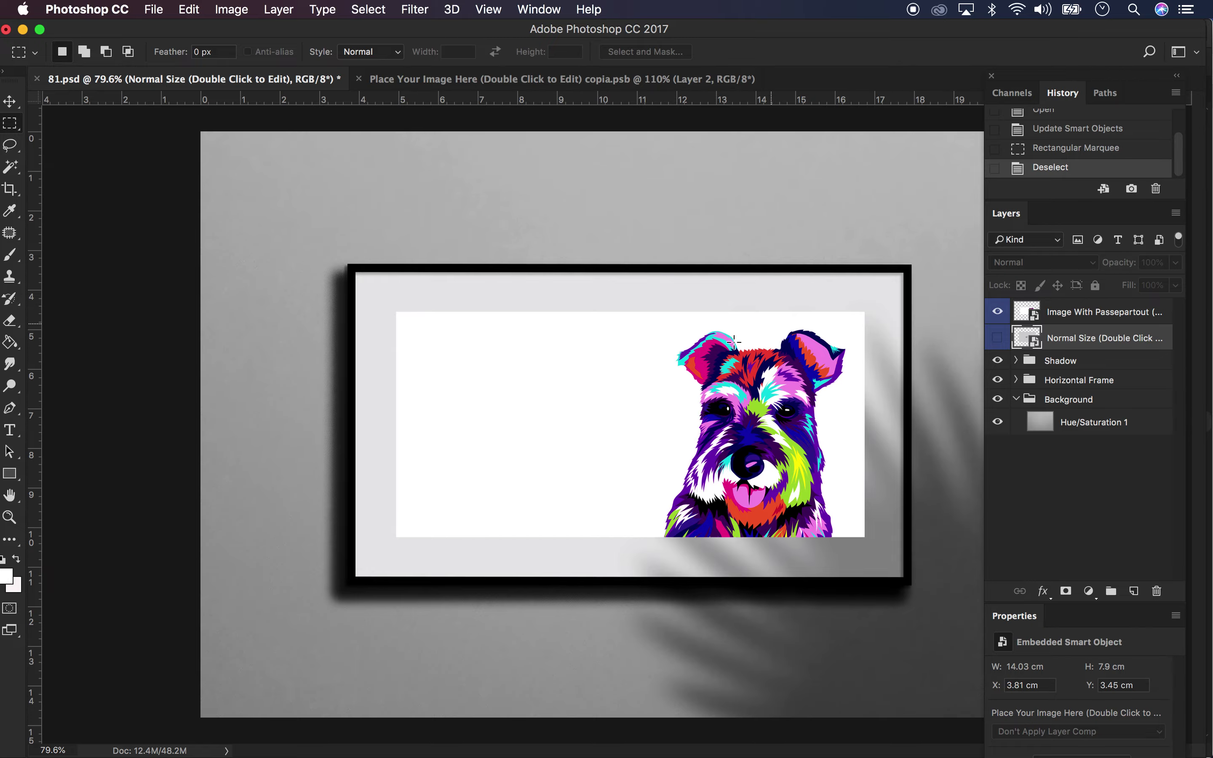
key(ctrl+Up)
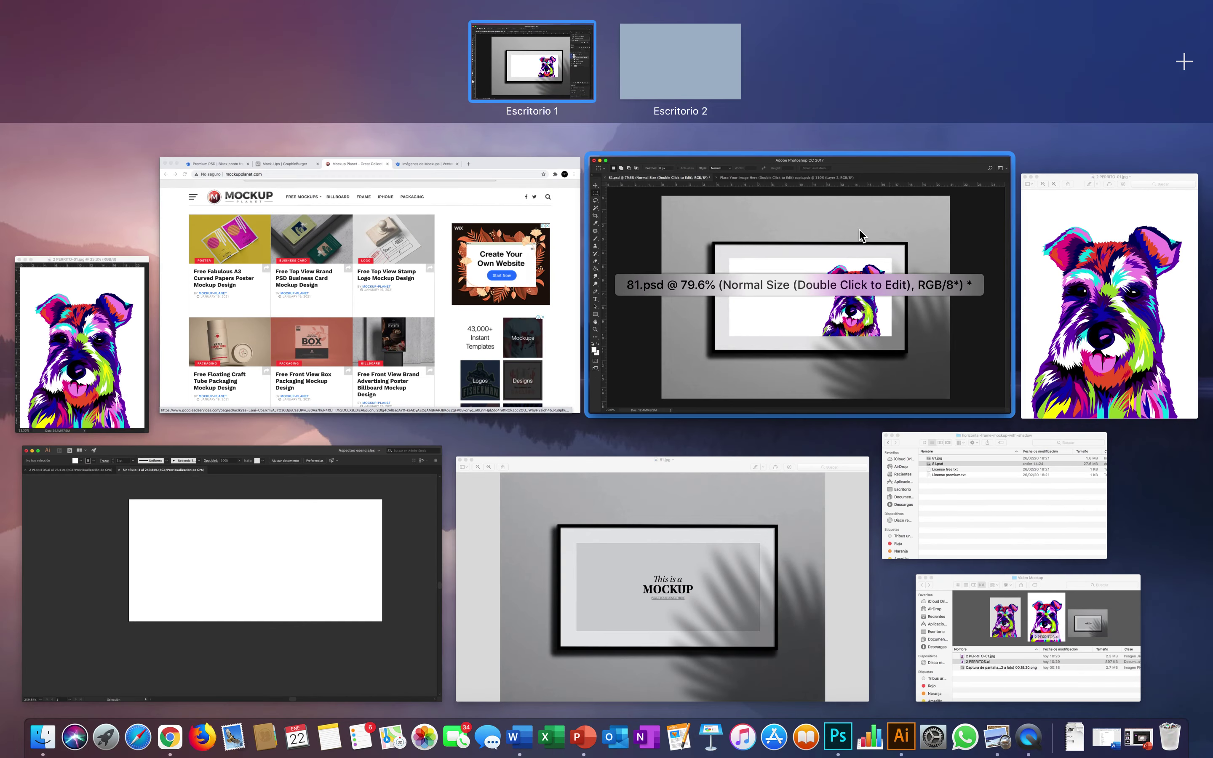
click(282, 568)
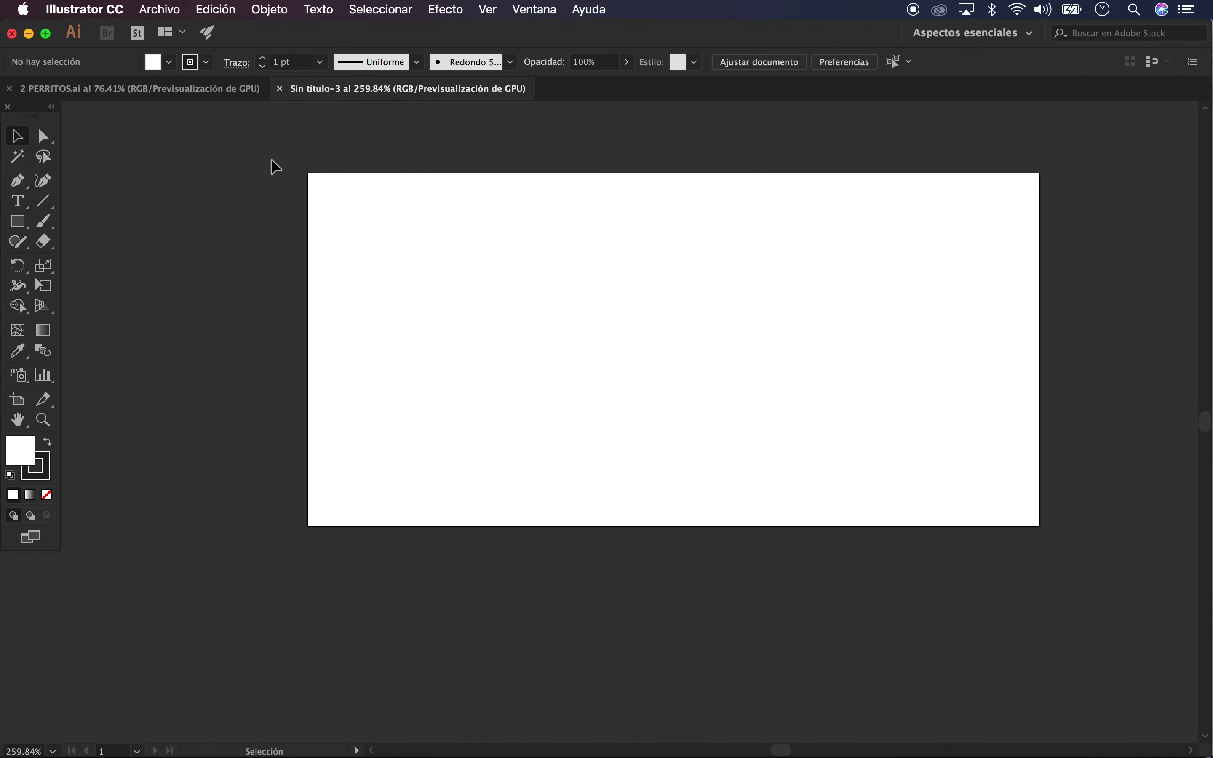
click(228, 95)
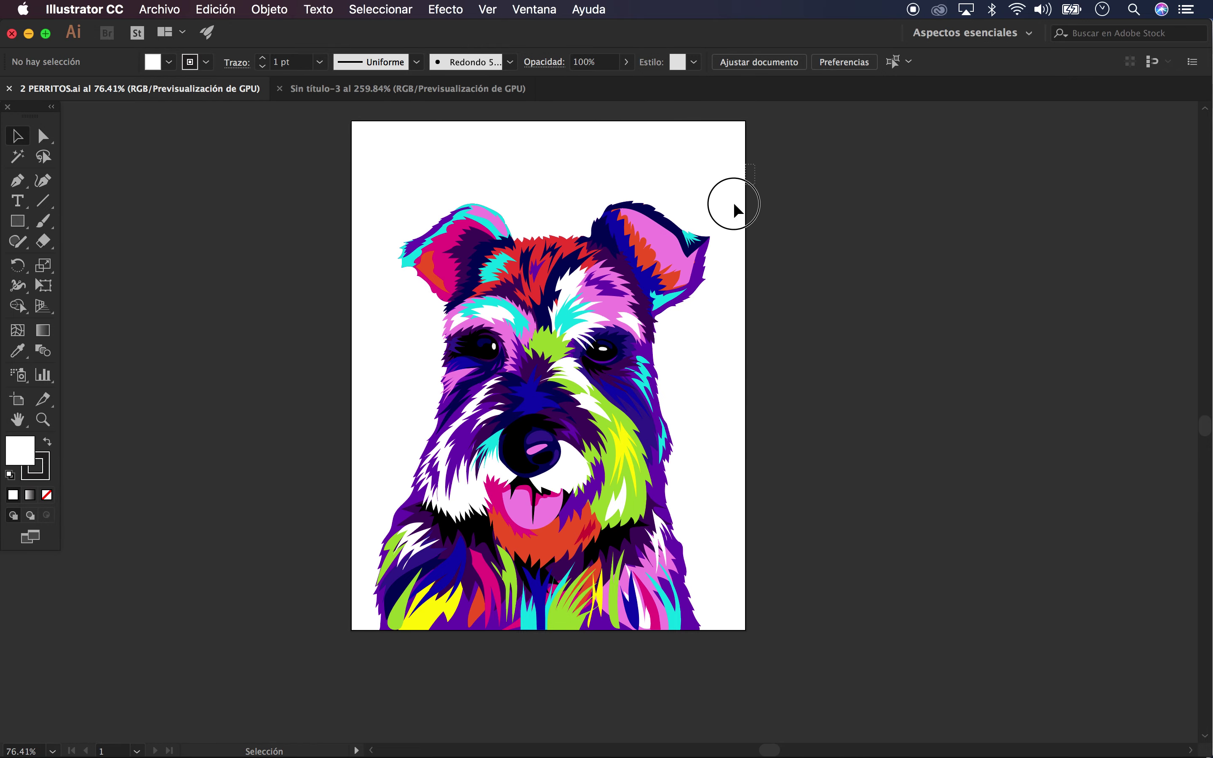
Paste the whole schnauzer artwork into the new Sin título-3 document
drag(736, 206, 466, 629)
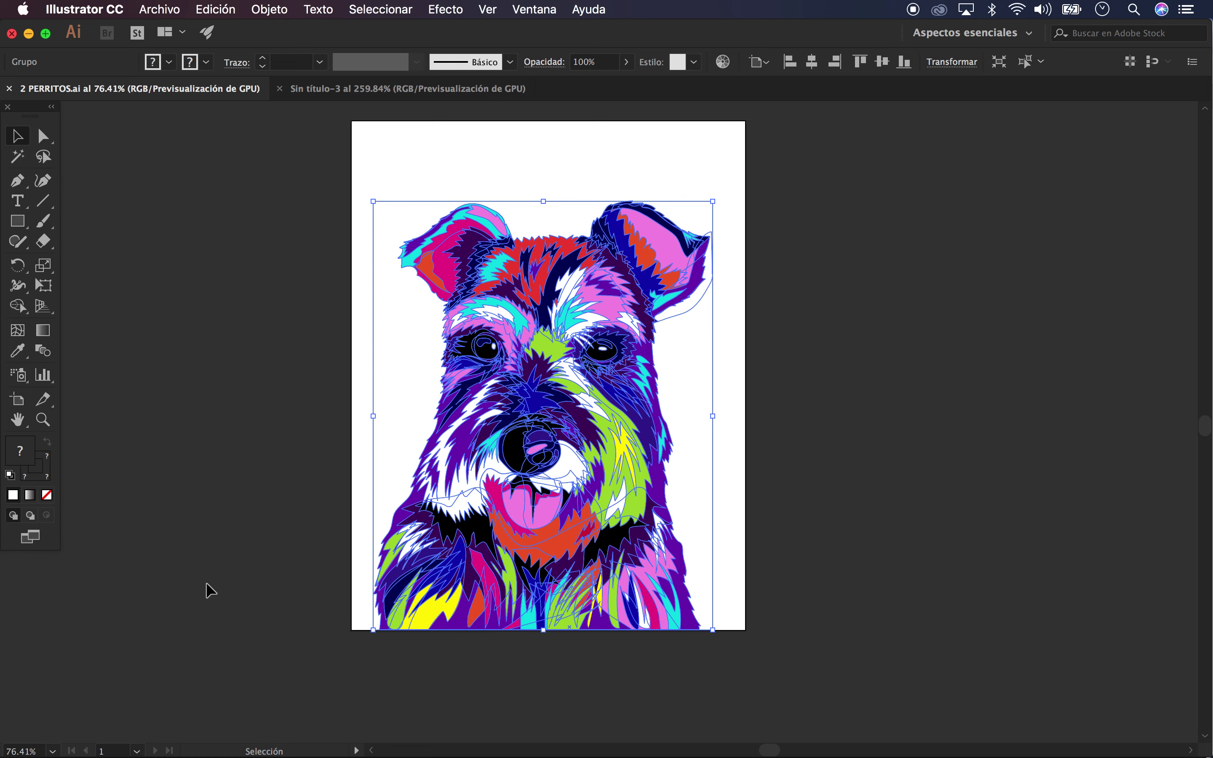
click(327, 91)
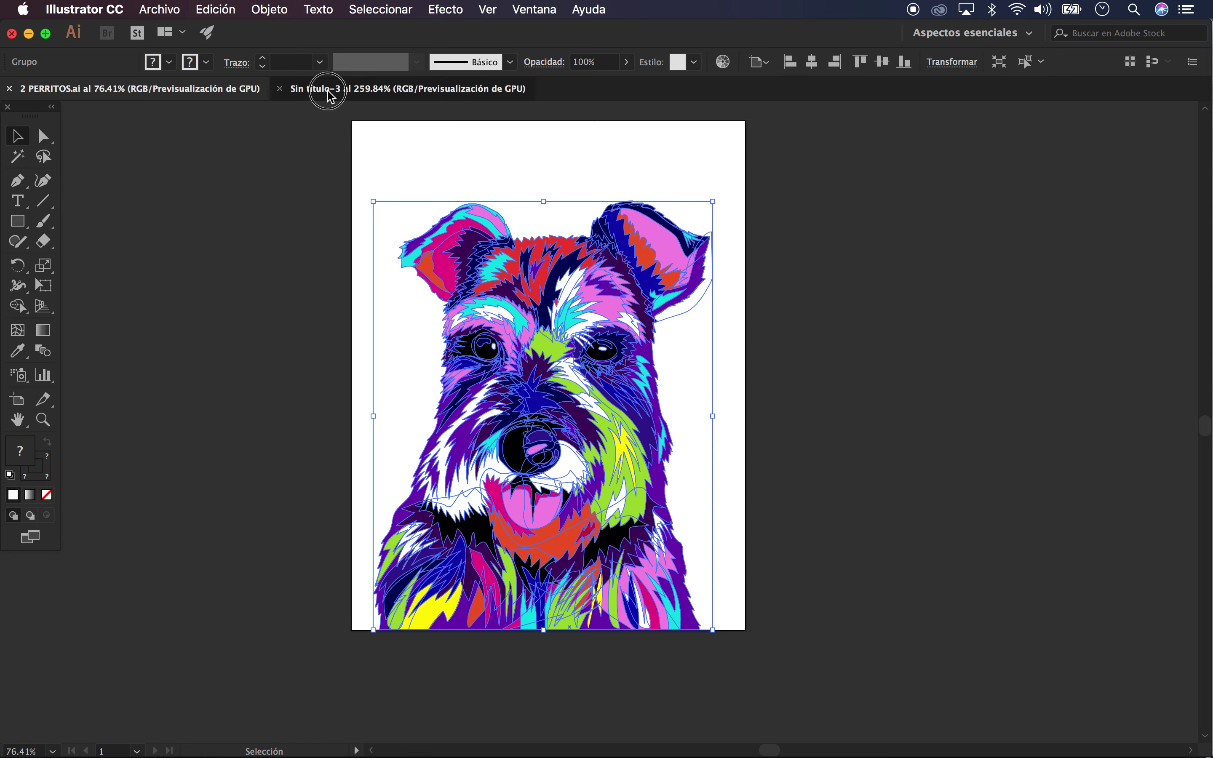
scroll(441, 231, down, 2)
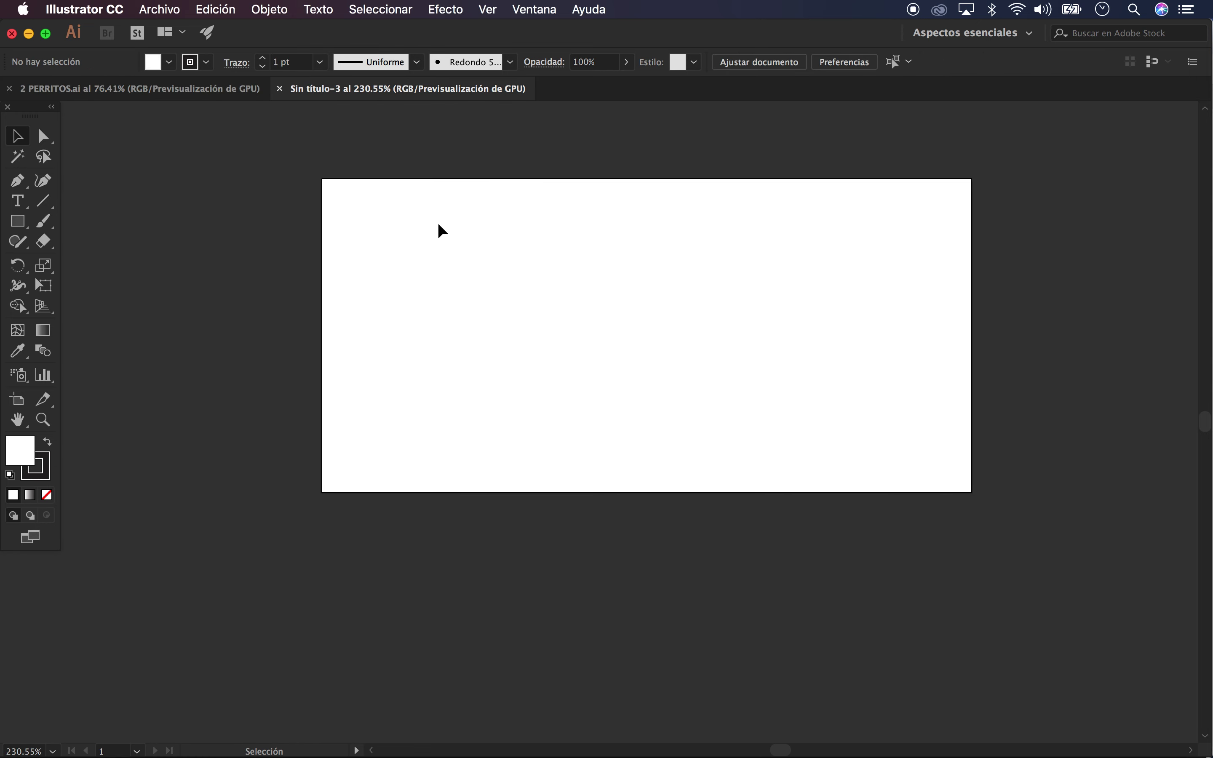
key(super+v)
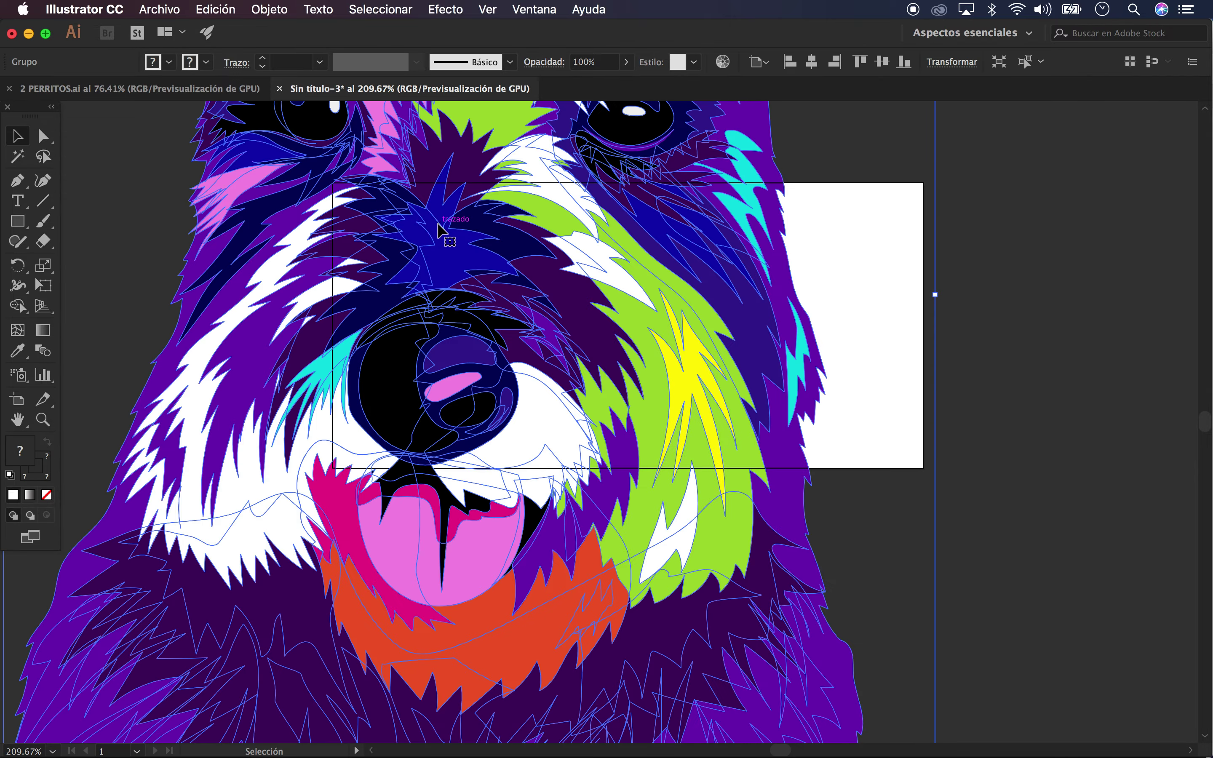
scroll(439, 231, down, 2)
scroll(438, 236, down, 3)
drag(439, 247, 438, 249)
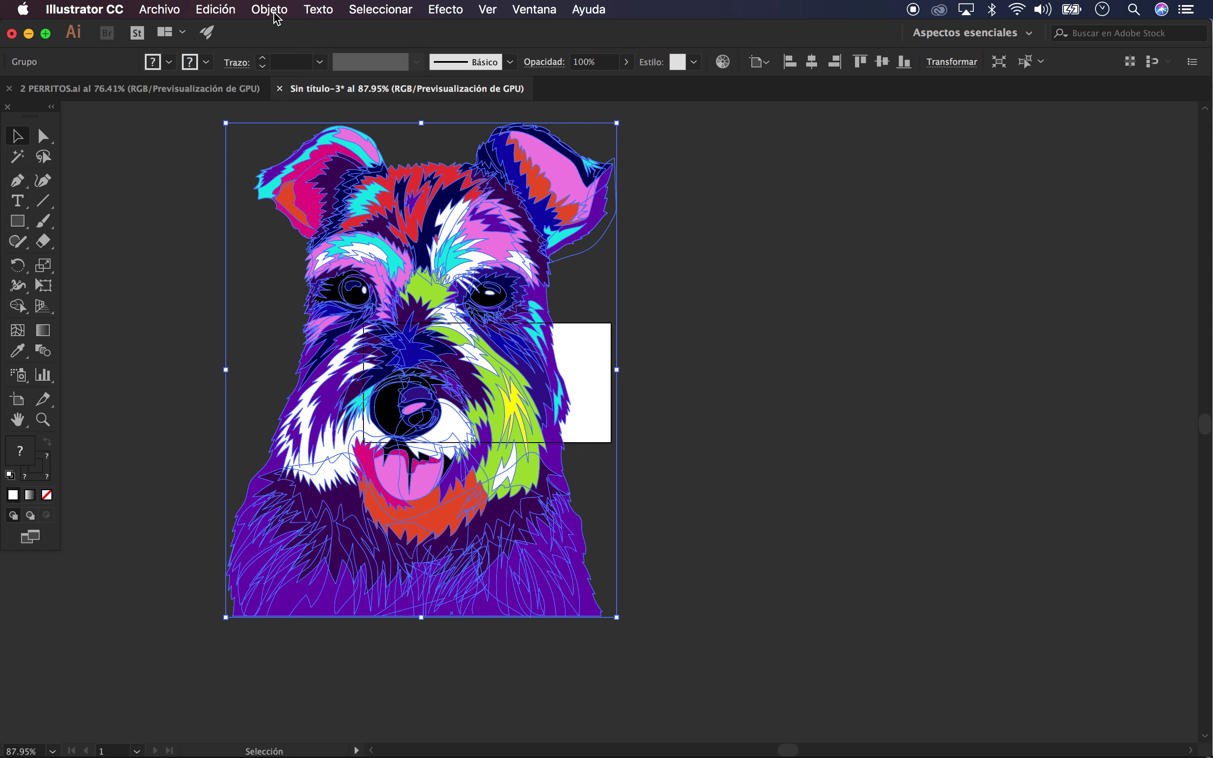
Convert the dog's strokes to outlines with Contornear trazado and shrink it to fit the artboard
click(262, 14)
mouse_move(285, 352)
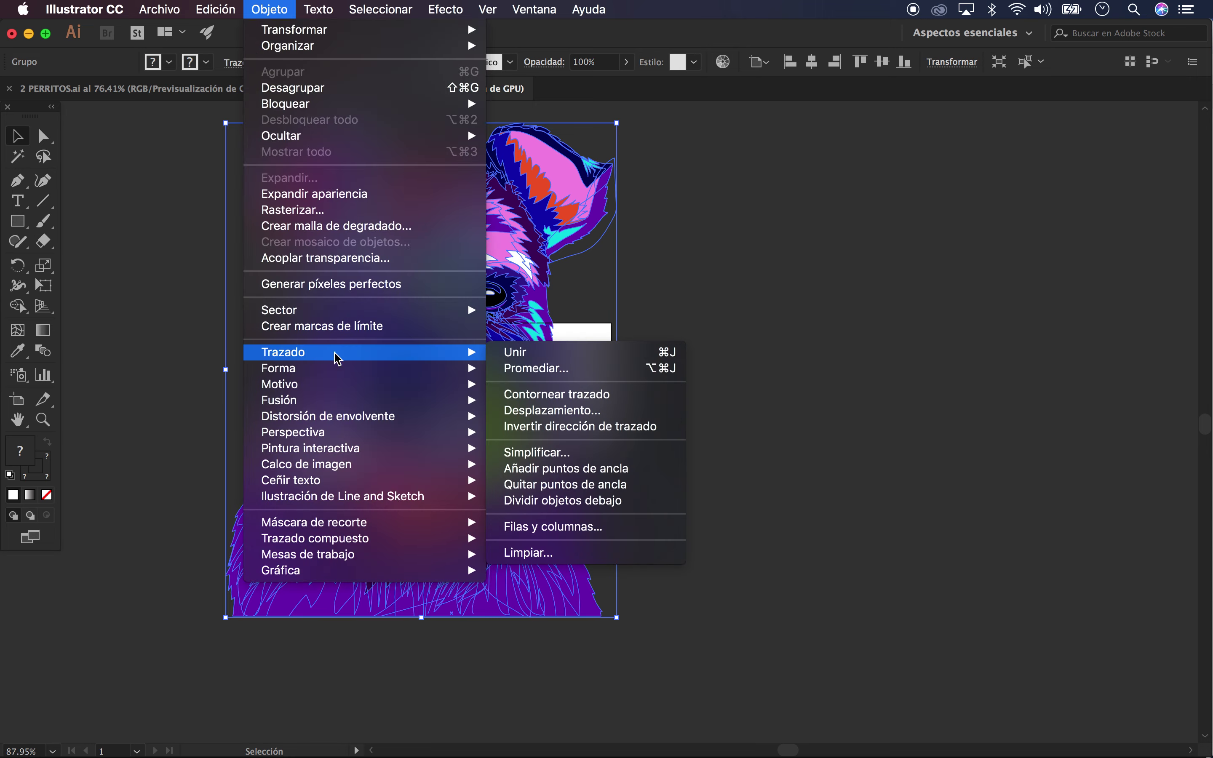
click(554, 393)
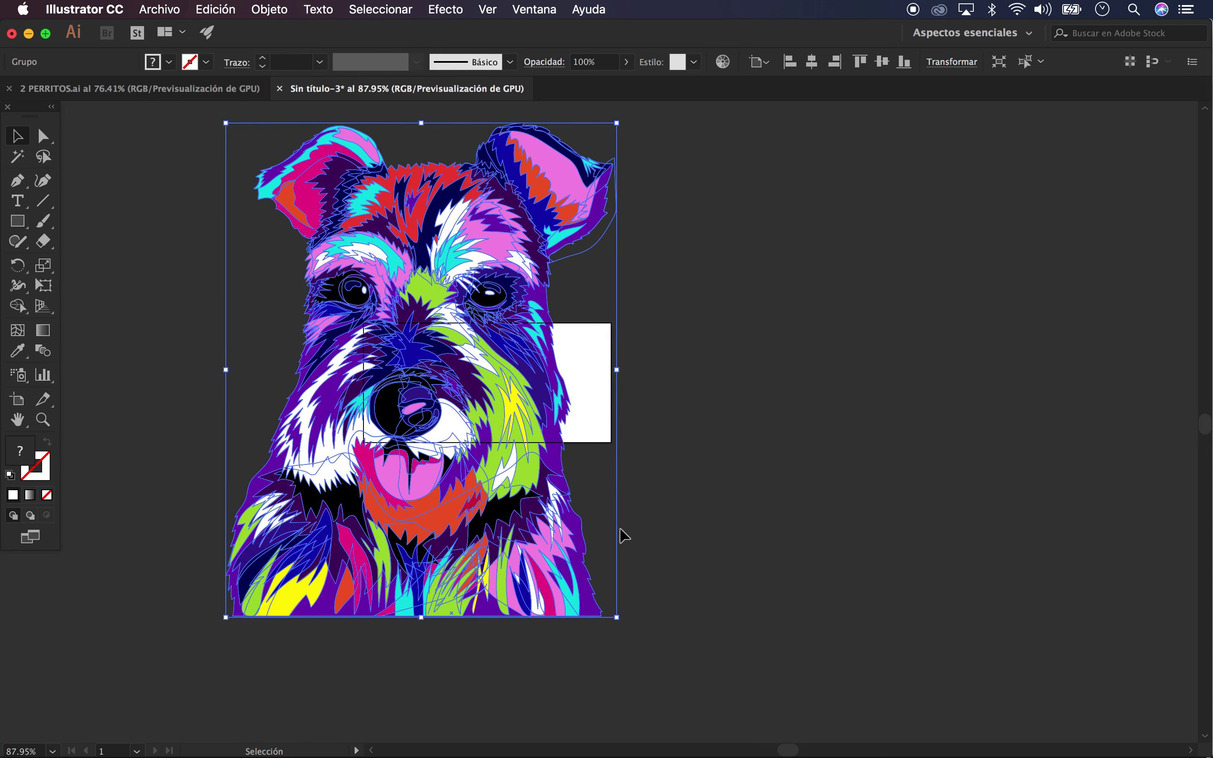
drag(616, 617, 478, 473)
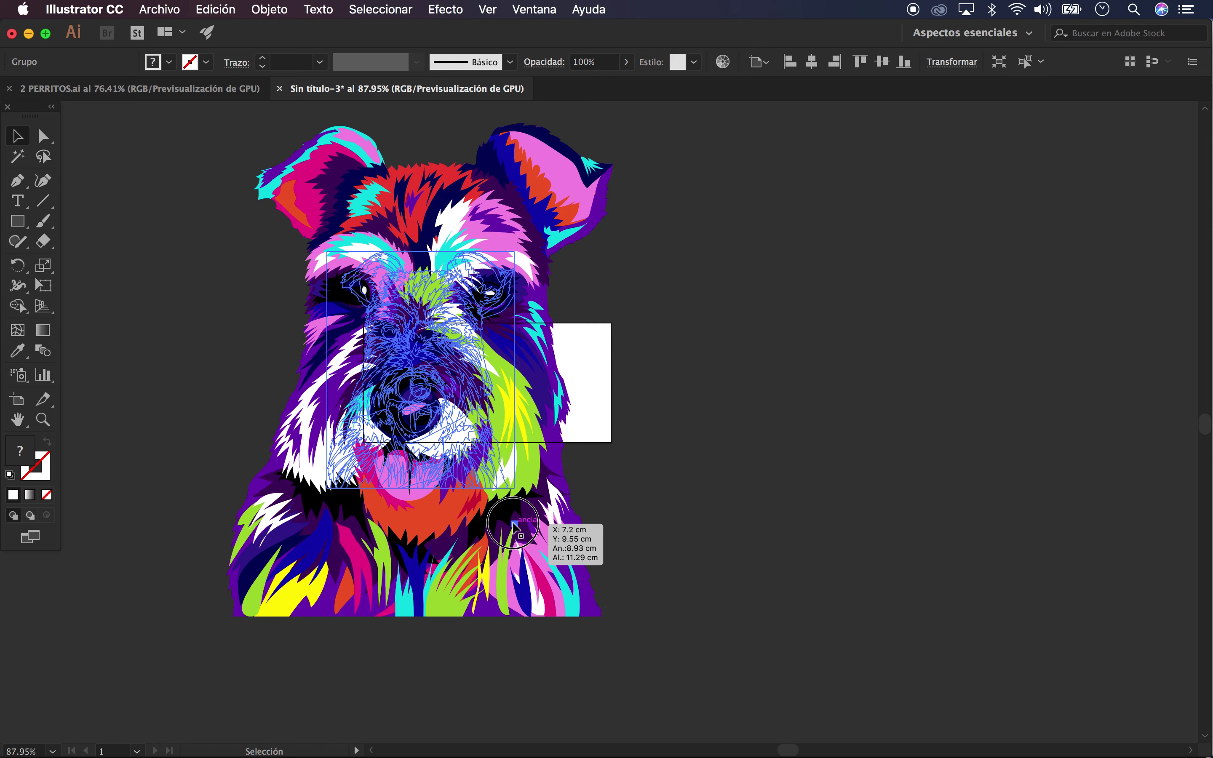
drag(479, 474, 471, 469)
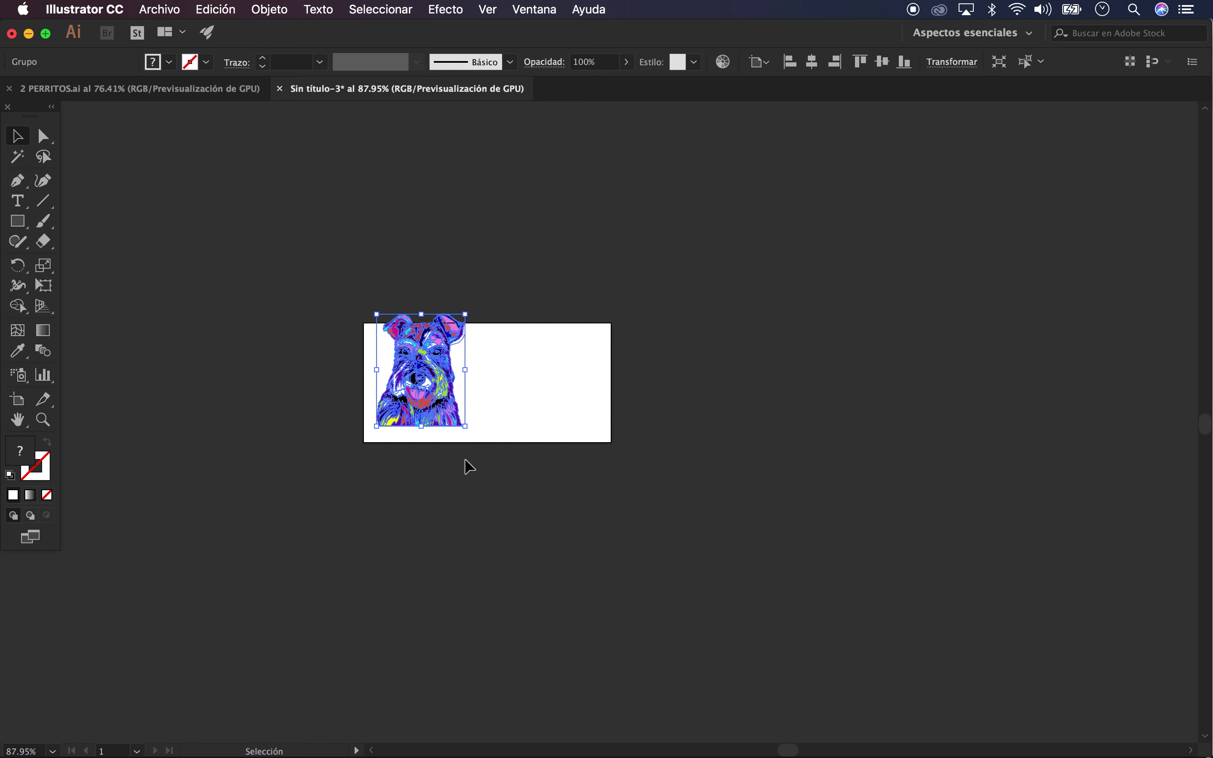
scroll(511, 268, up, 1)
scroll(511, 268, up, 5)
scroll(512, 268, down, 3)
scroll(511, 268, down, 3)
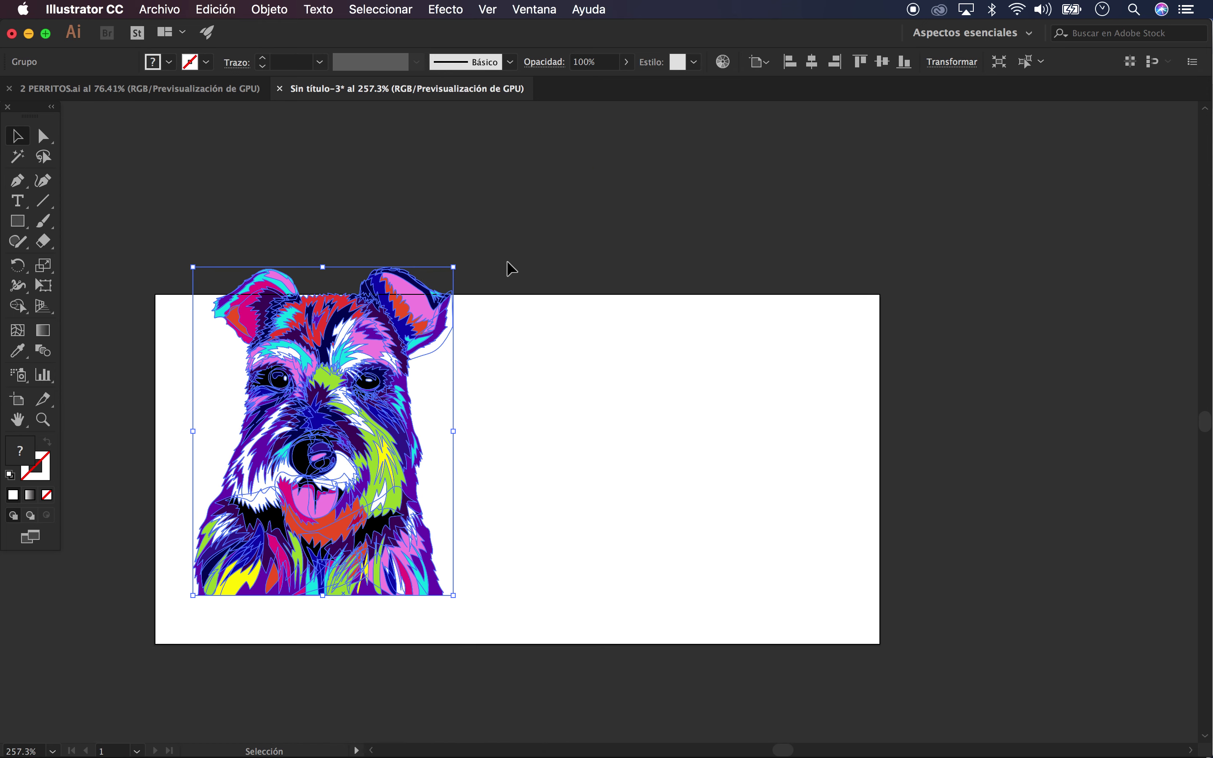
scroll(512, 268, down, 1)
Enlarge the dog to the artboard height and centre it on the artboard
drag(382, 330, 412, 375)
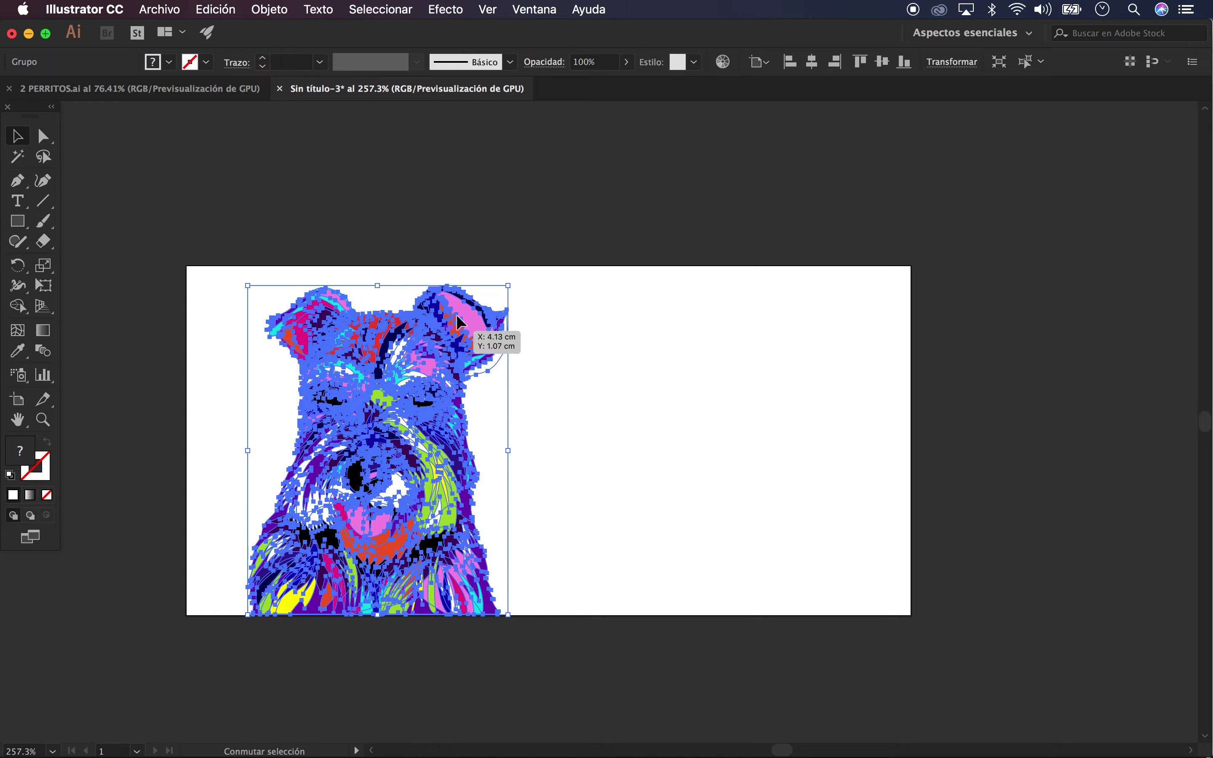
drag(509, 282, 517, 282)
mouse_move(382, 409)
mouse_down()
mouse_move(694, 391)
mouse_move(615, 397)
mouse_up()
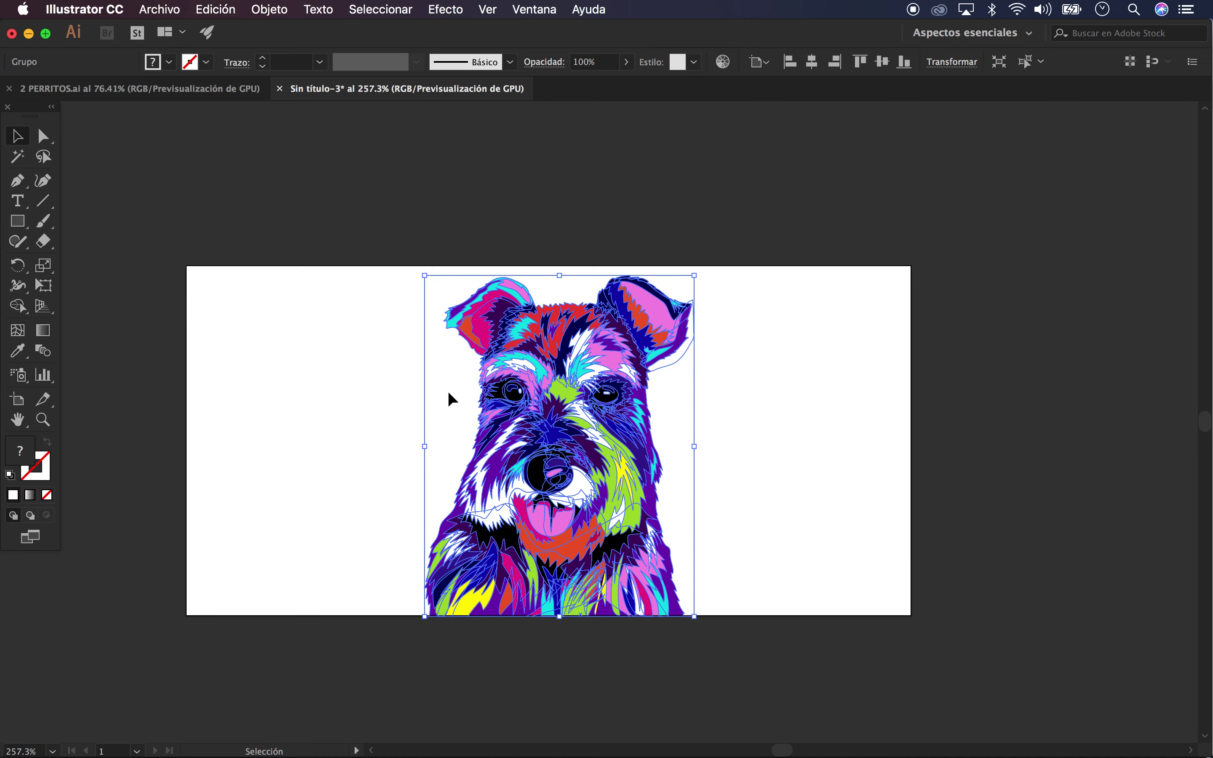
click(330, 197)
click(18, 221)
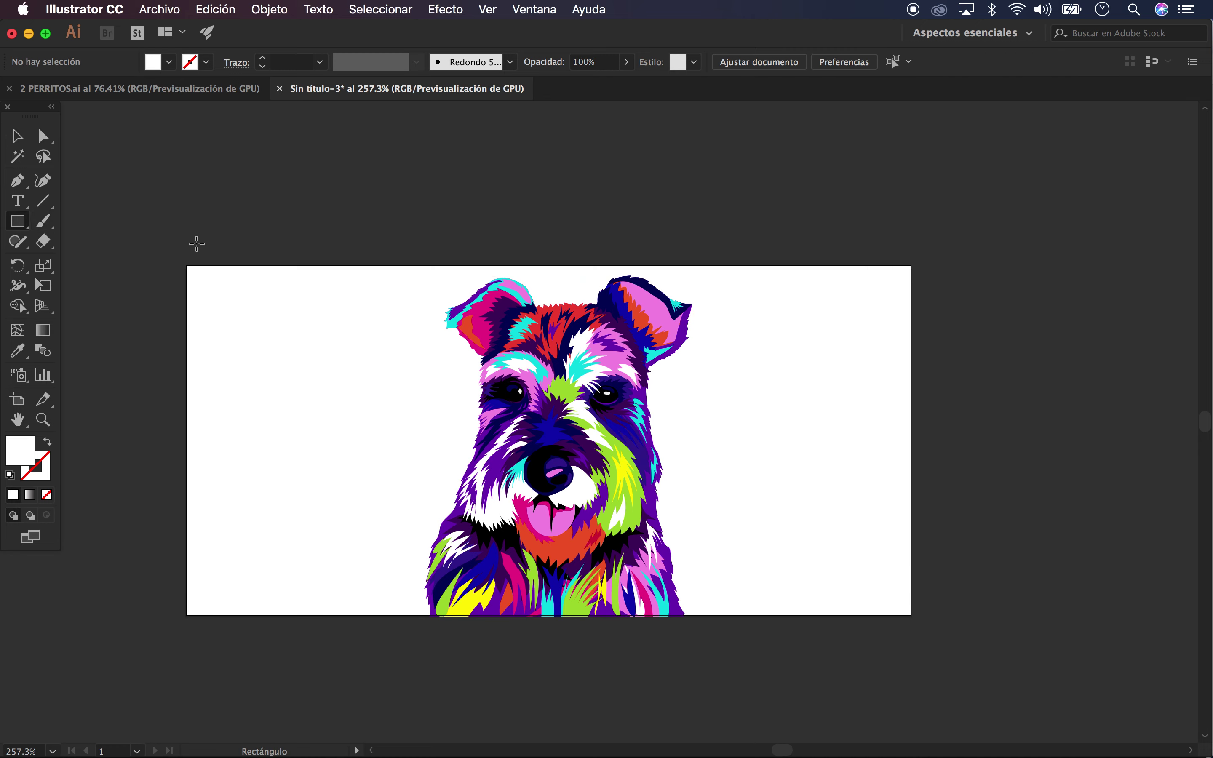
Draw an artboard-sized rectangle and send it behind the dog with Enviar detrás
mouse_move(186, 266)
mouse_down()
mouse_move(333, 520)
mouse_move(910, 615)
mouse_up()
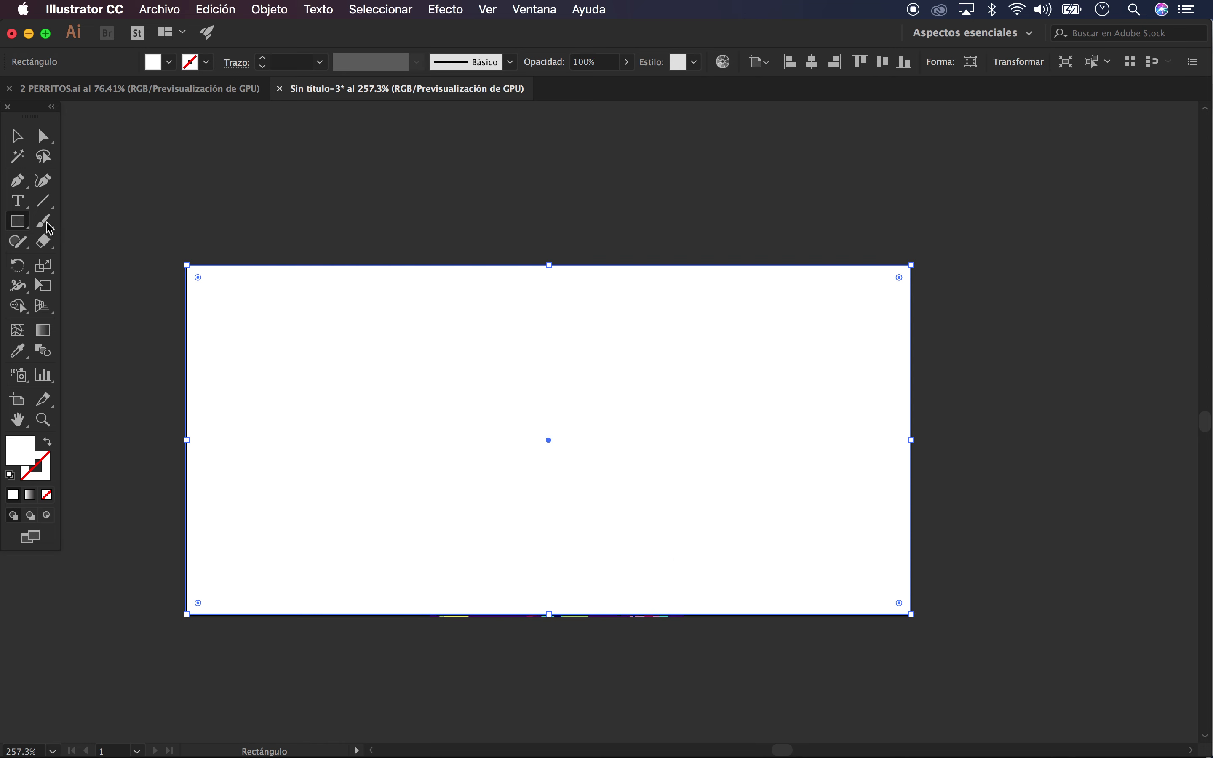
key(v)
right_click(244, 322)
mouse_move(336, 578)
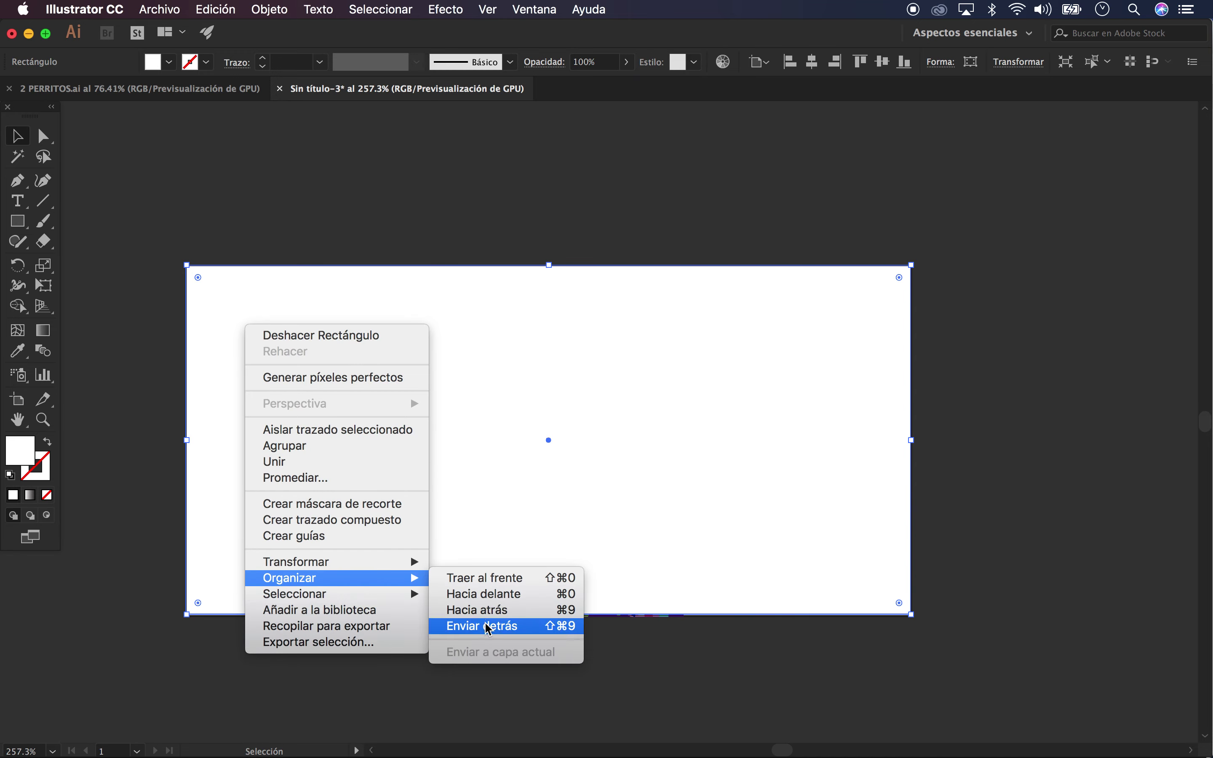
click(486, 627)
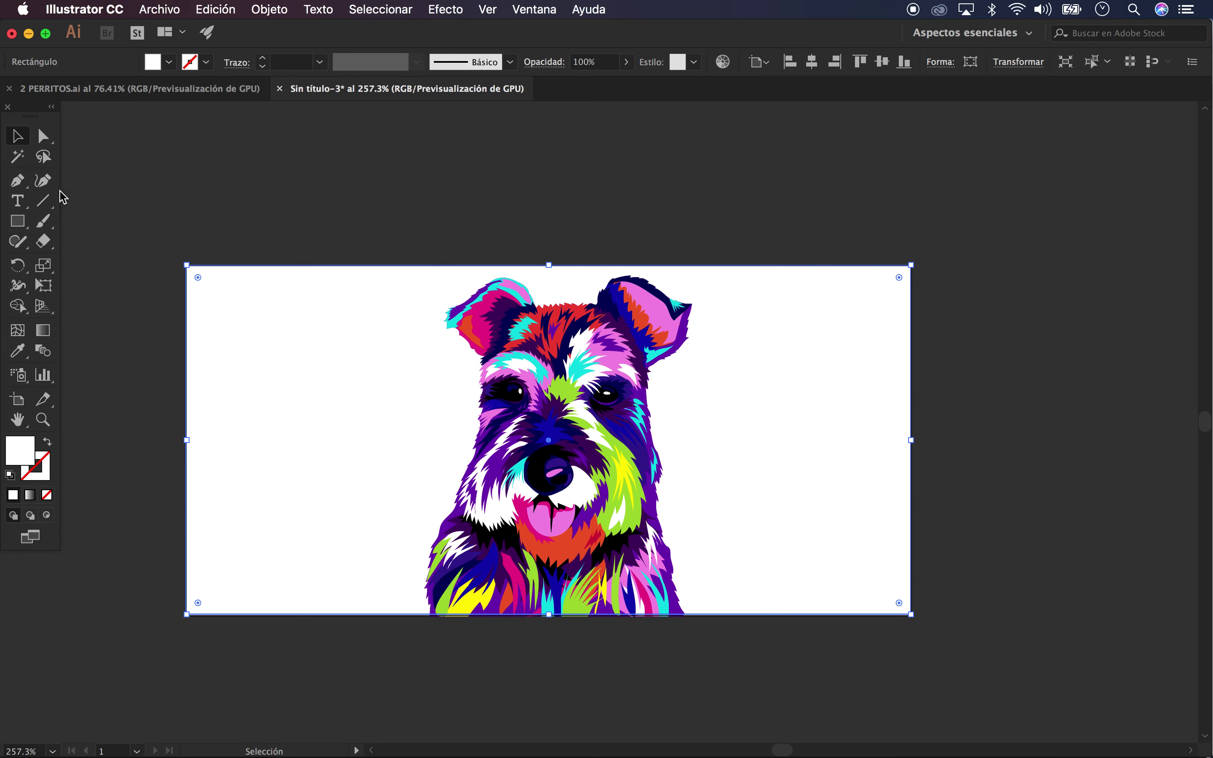
Give the background rectangle a pure black #000000 fill
click(171, 61)
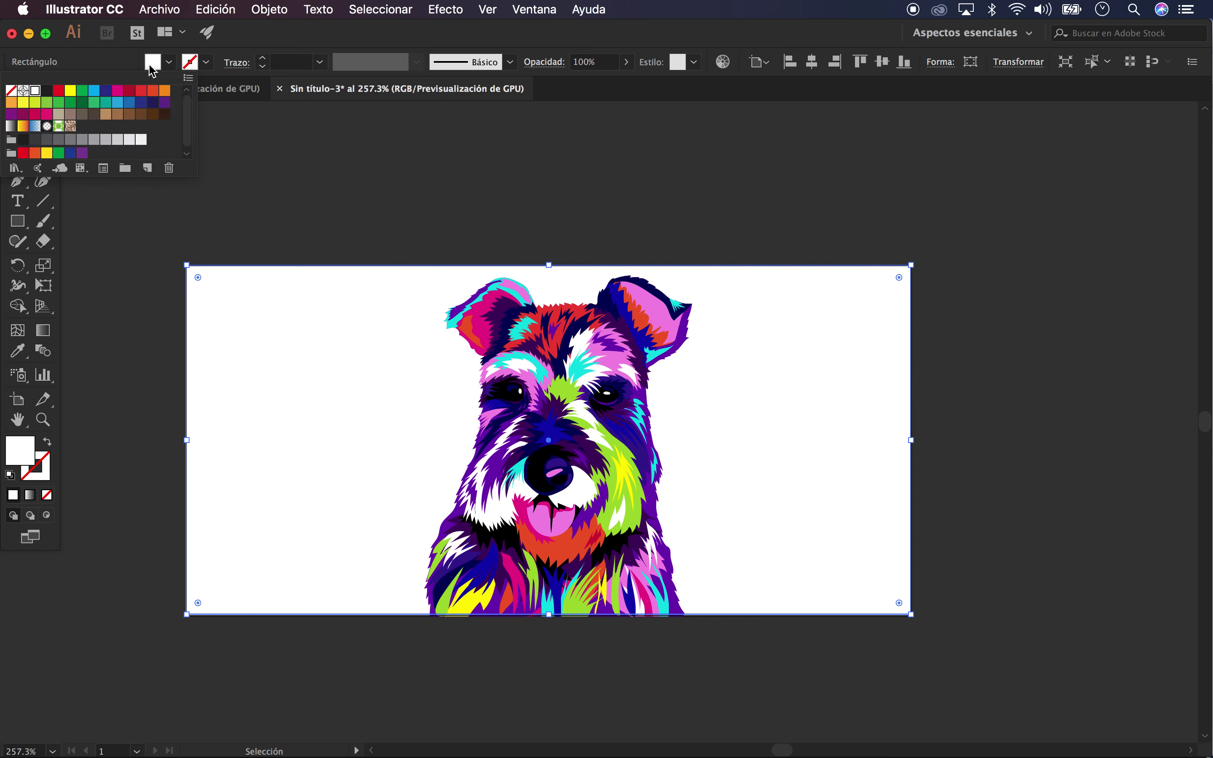
click(117, 90)
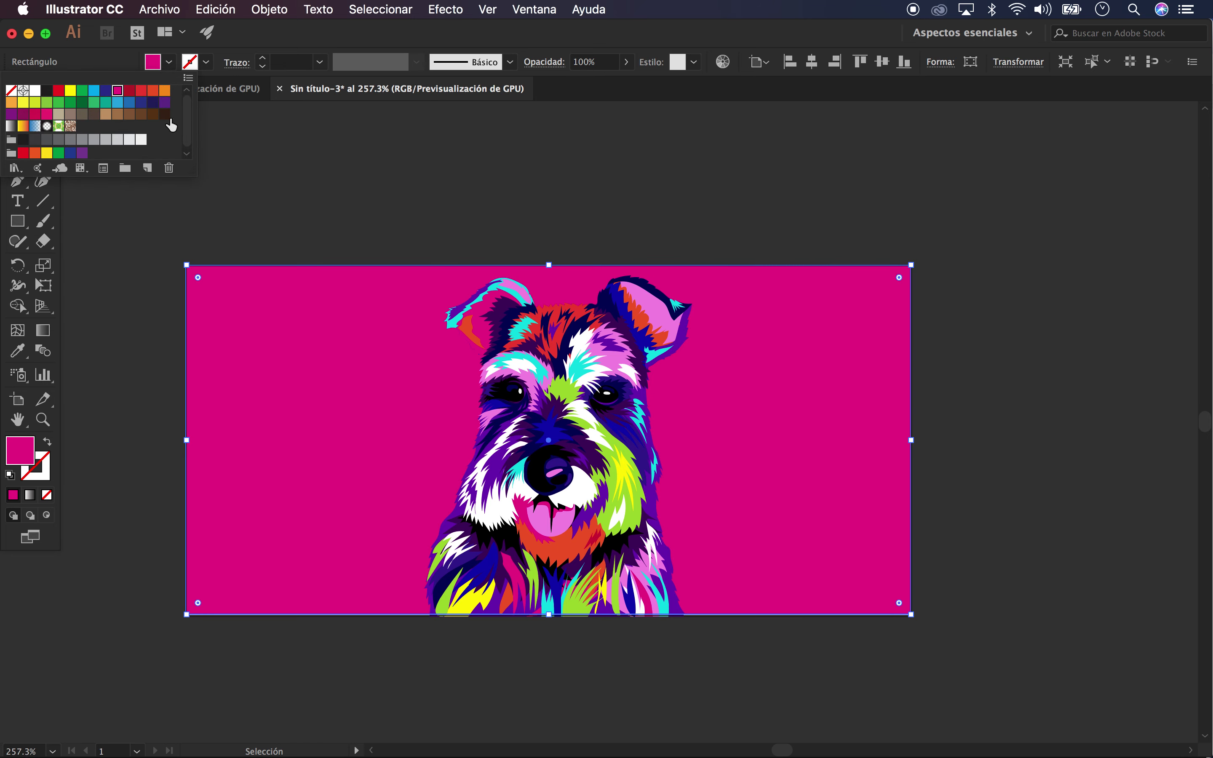
click(165, 102)
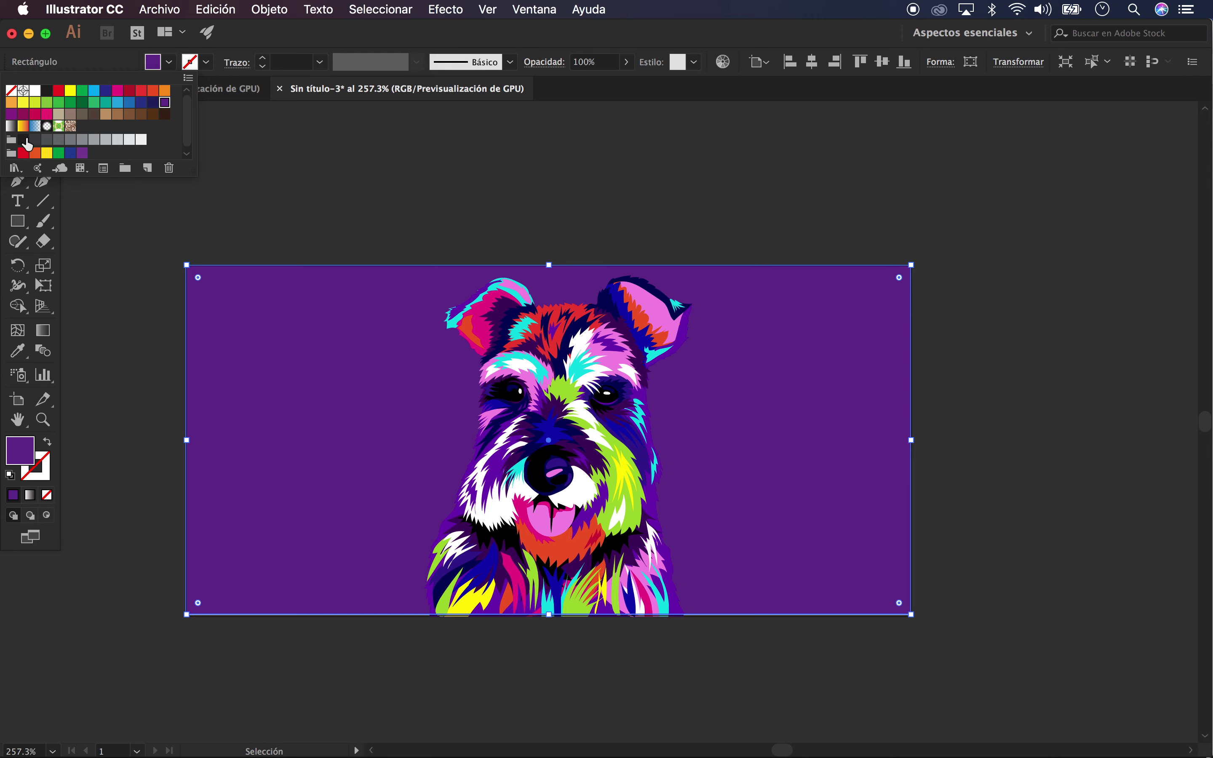
click(25, 141)
double_click(15, 457)
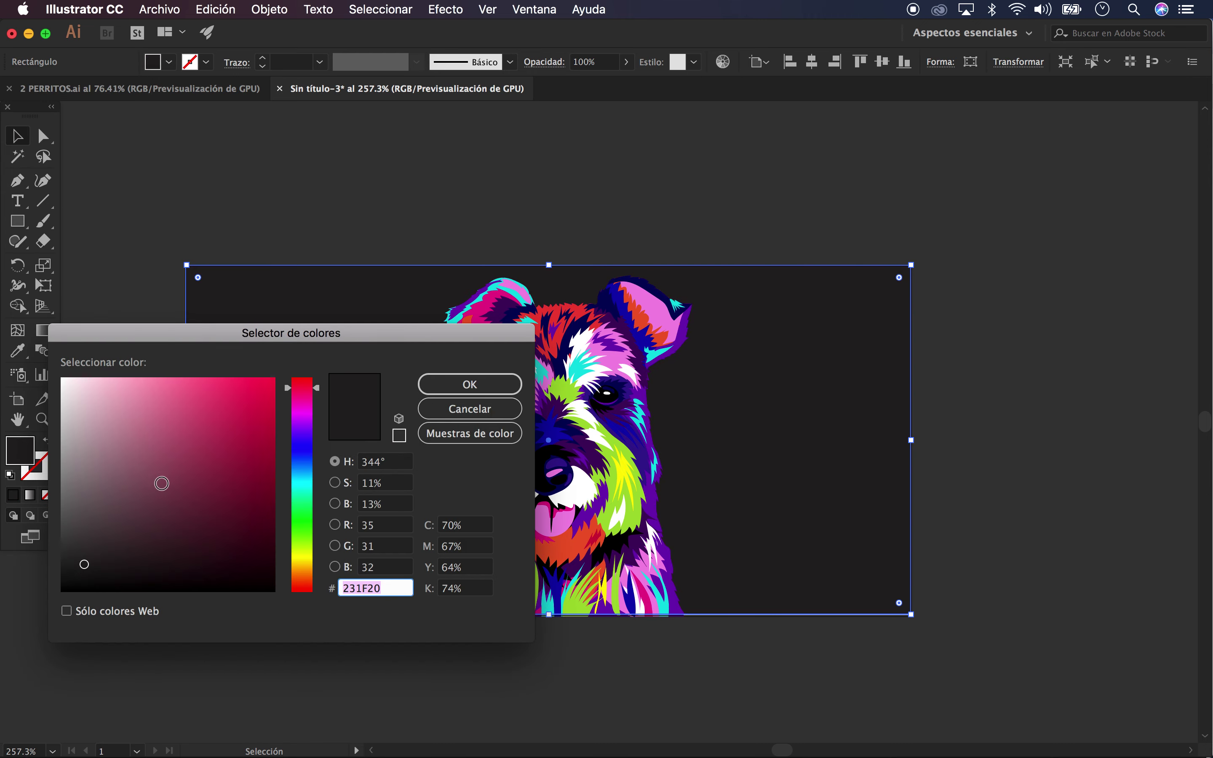
drag(85, 564, 33, 601)
click(463, 384)
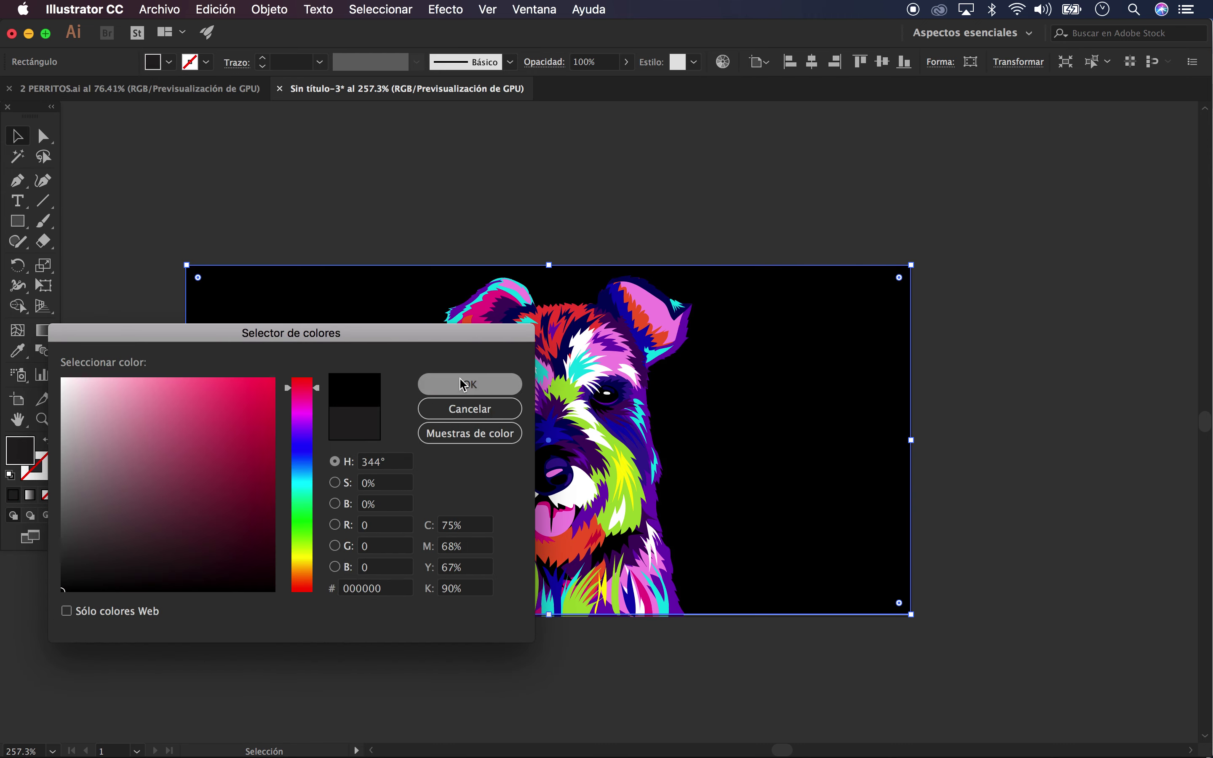
click(264, 152)
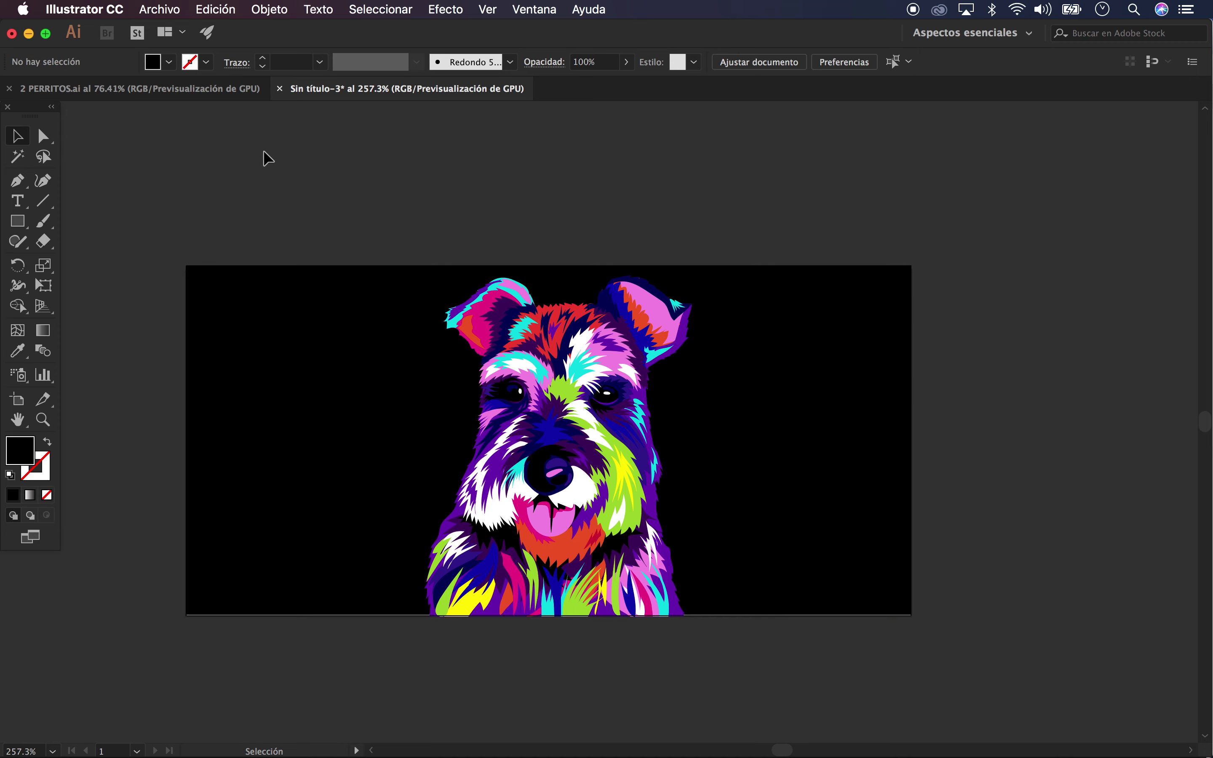
click(817, 344)
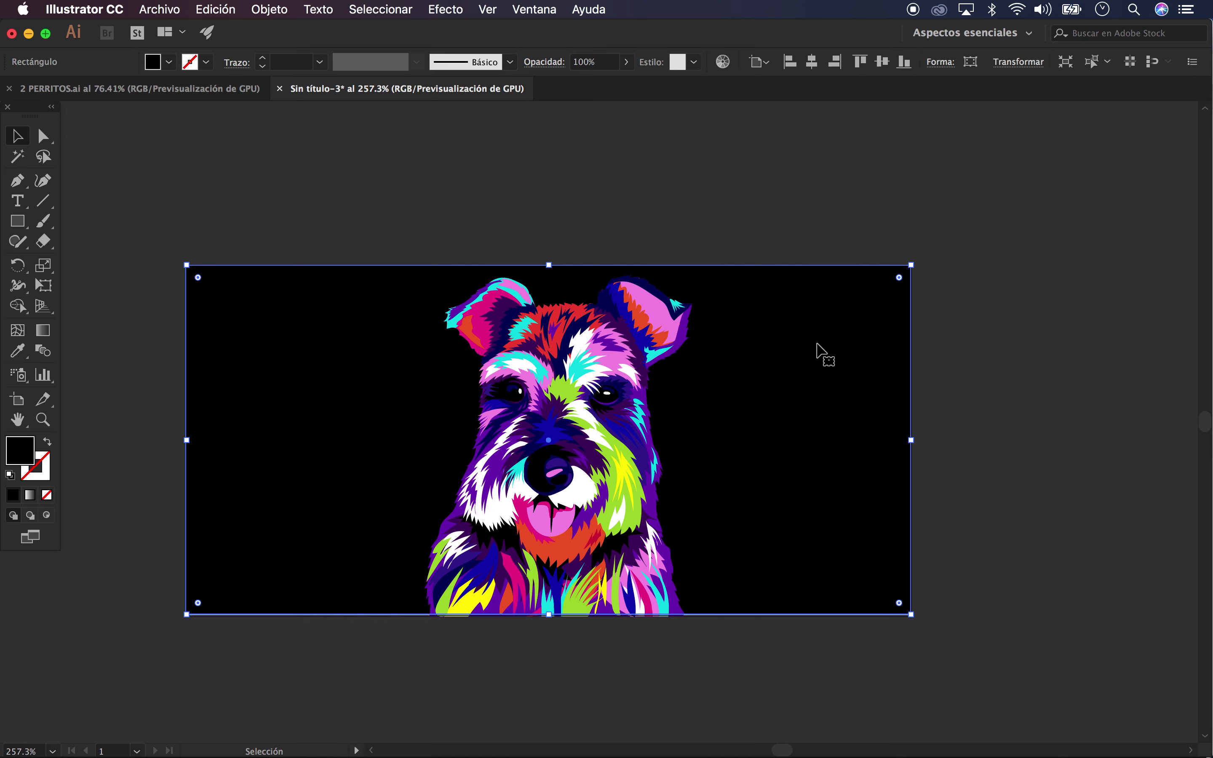
Stretch the black rectangle slightly past the artboard's bottom, left, top and right edges
drag(549, 614, 553, 627)
drag(187, 445, 180, 445)
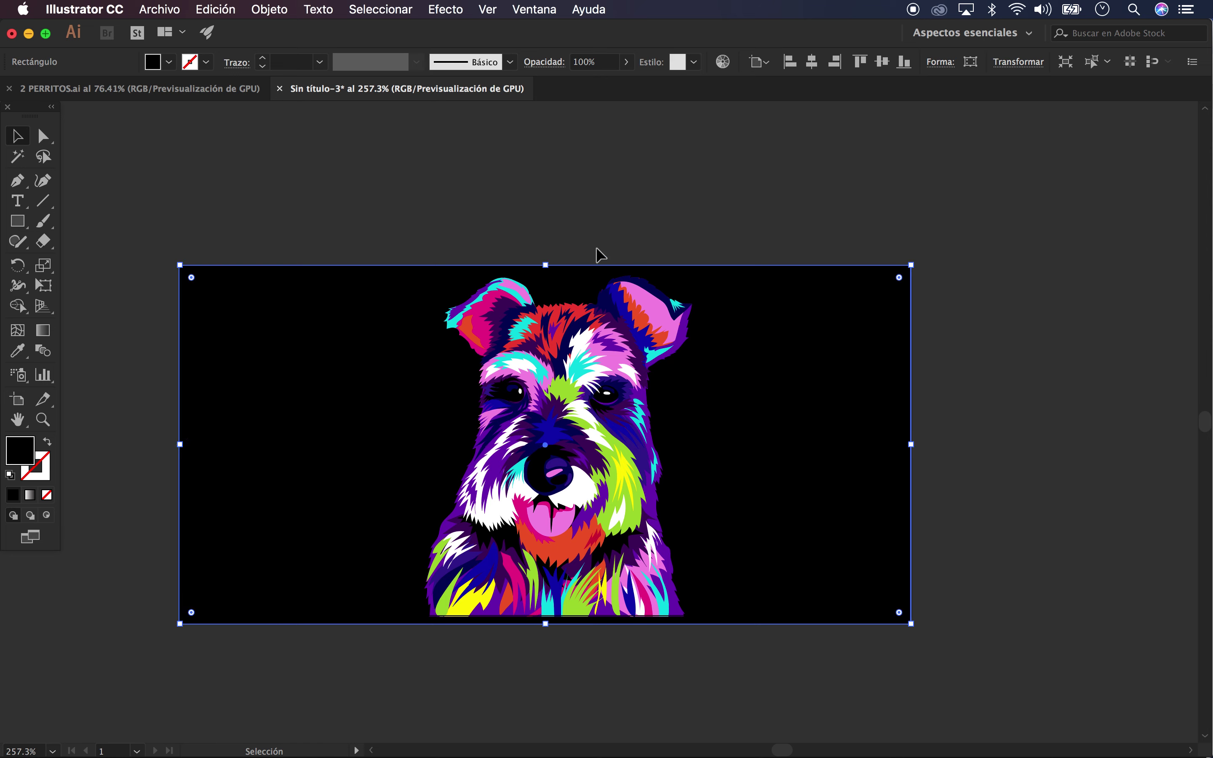
drag(545, 265, 545, 260)
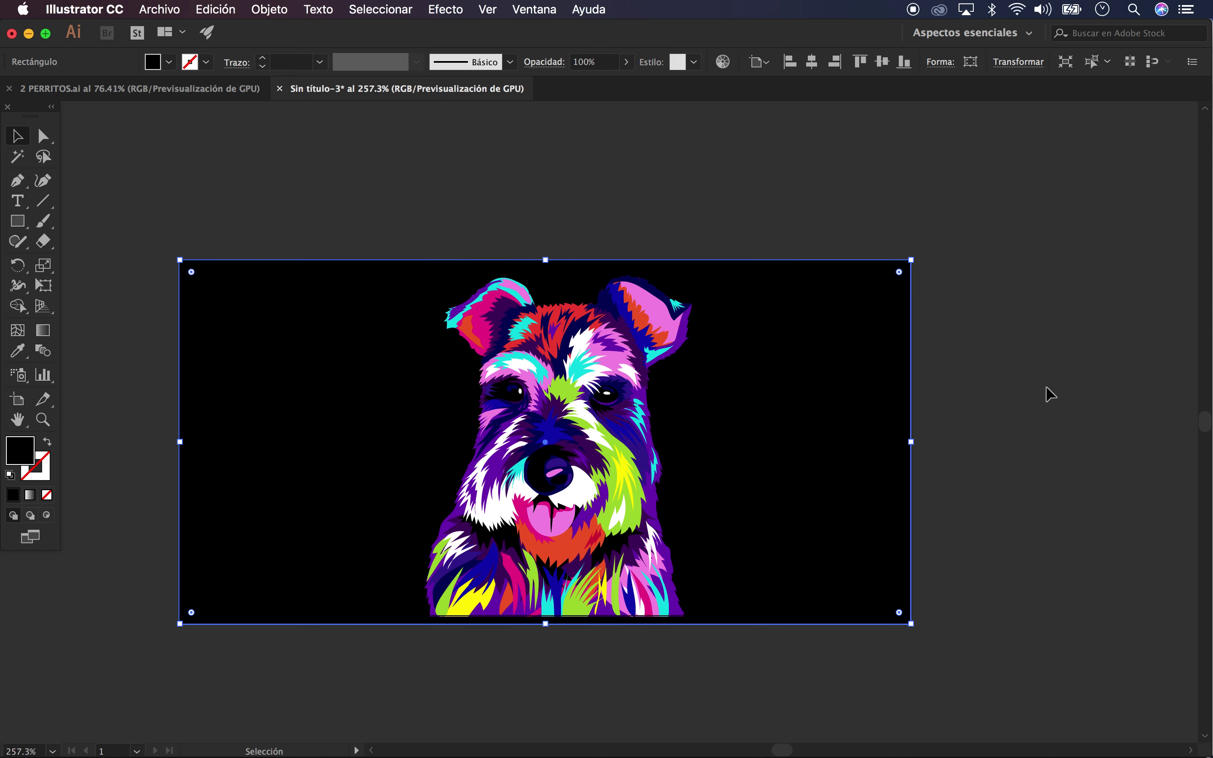
drag(910, 442, 928, 442)
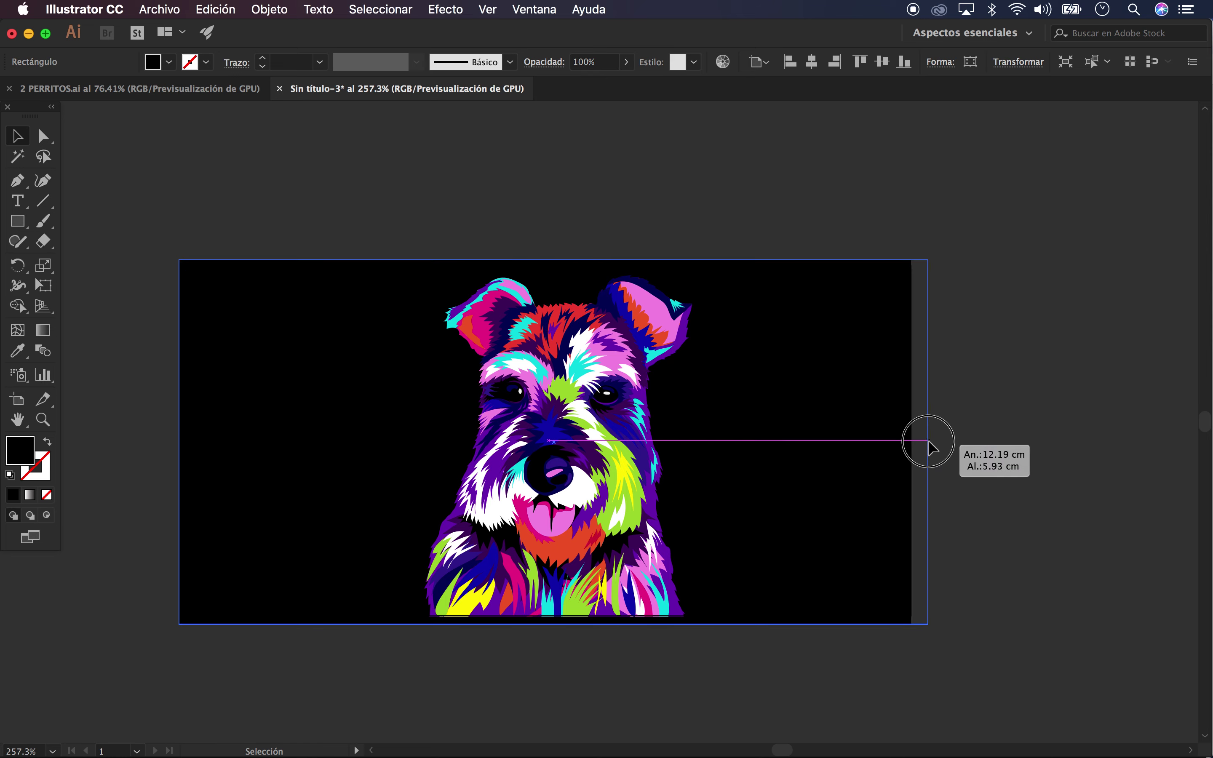
click(1013, 346)
scroll(666, 174, down, 1)
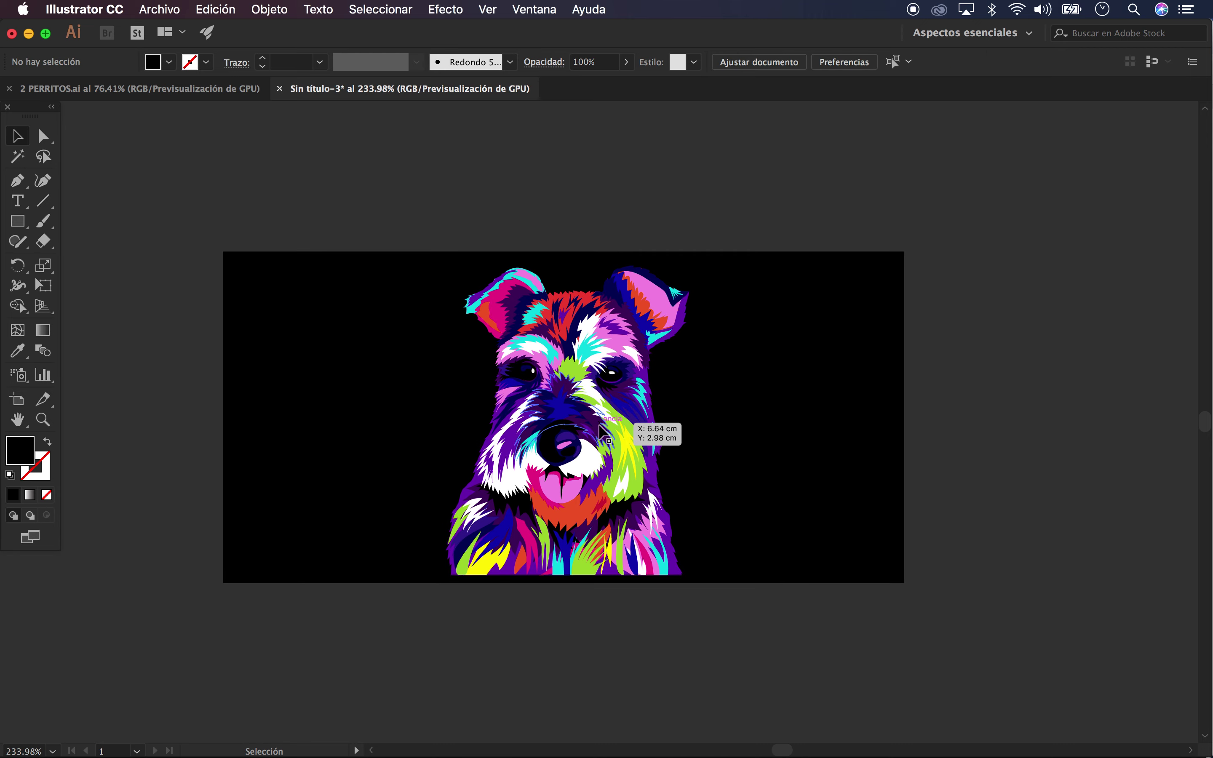
scroll(646, 212, up, 3)
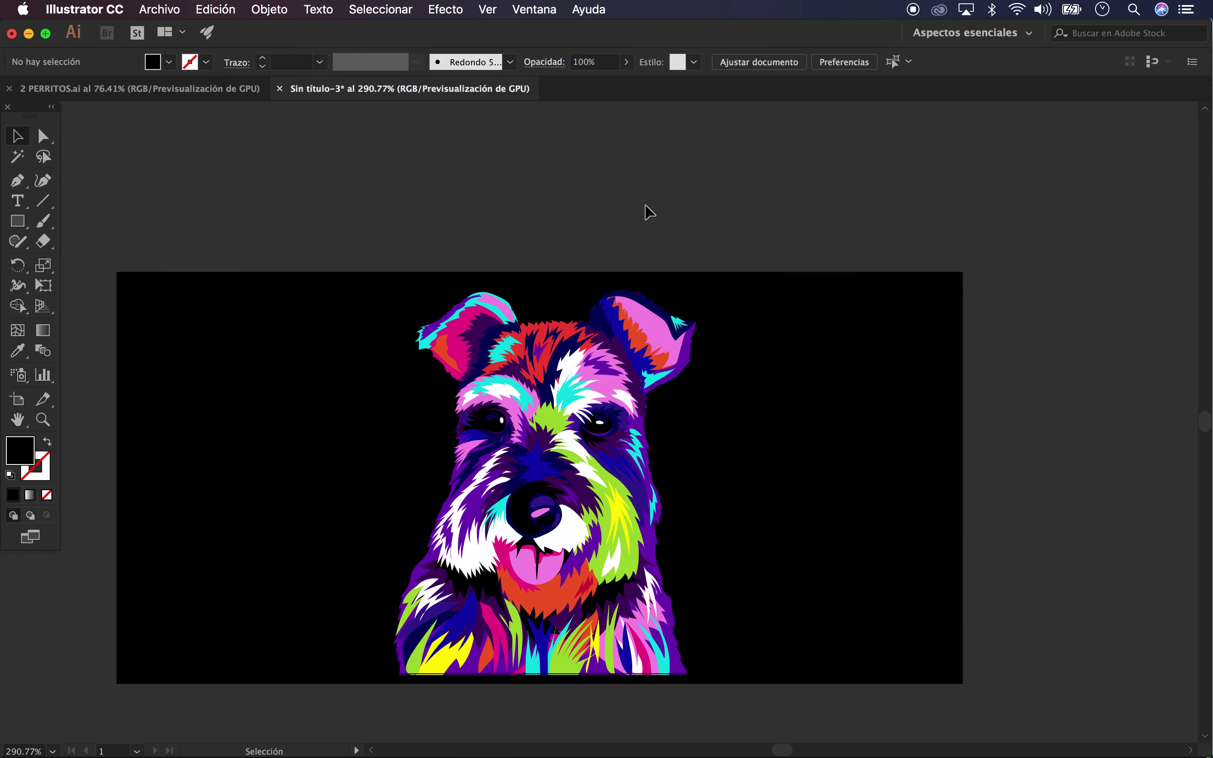
click(167, 10)
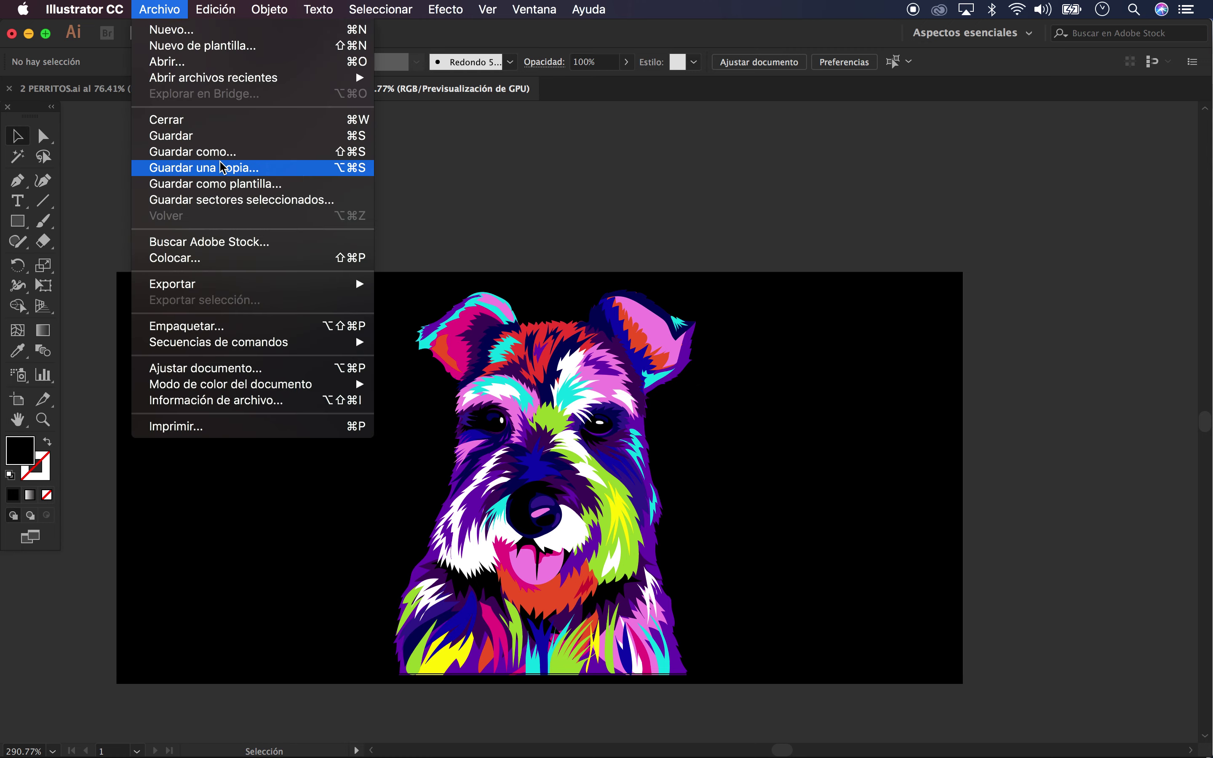
Export artboard 1 as JPEG named Perrito 1.jpg at 300 ppi
mouse_move(173, 284)
click(454, 300)
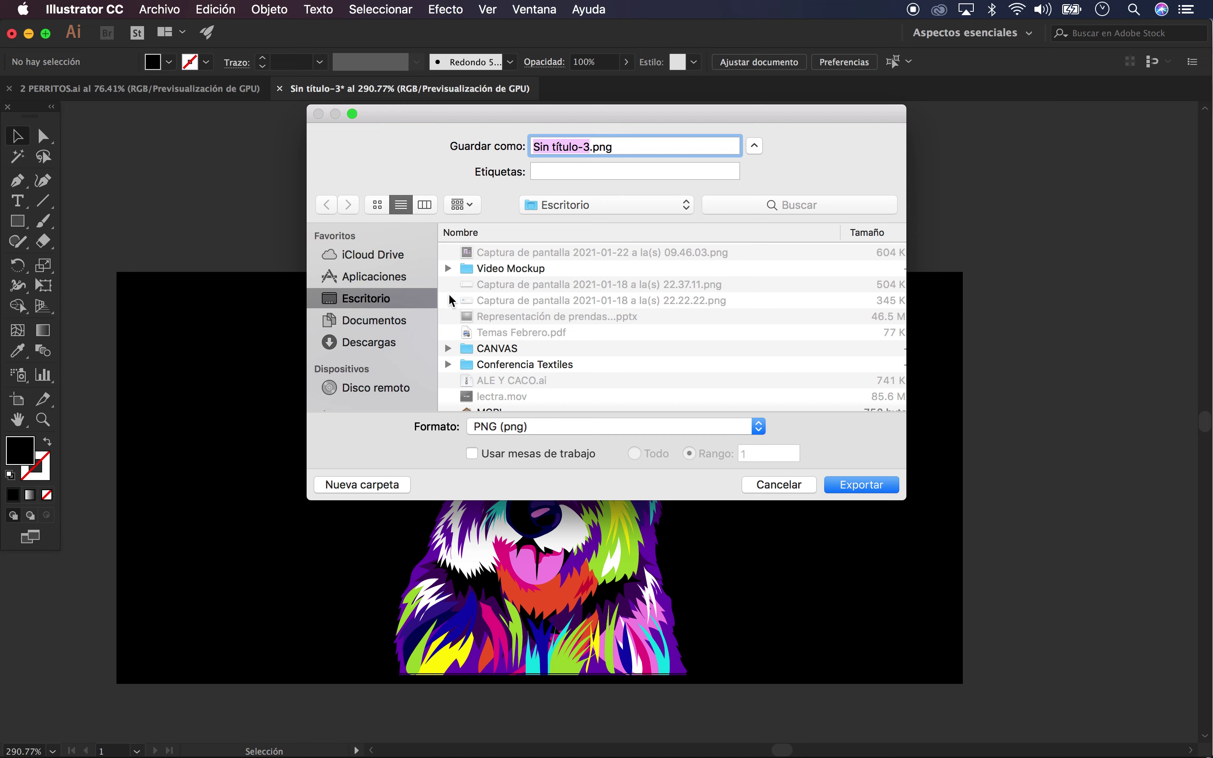
key(BackSpace)
text(Perrito 1)
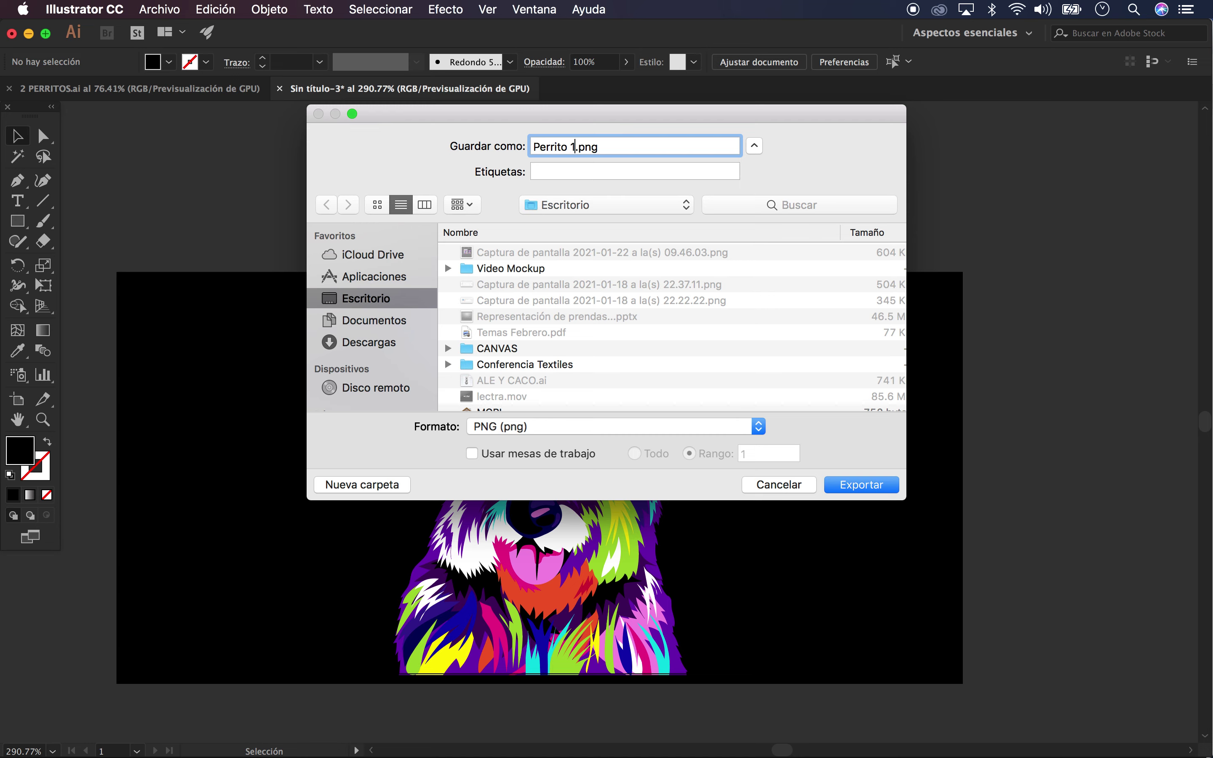
click(754, 426)
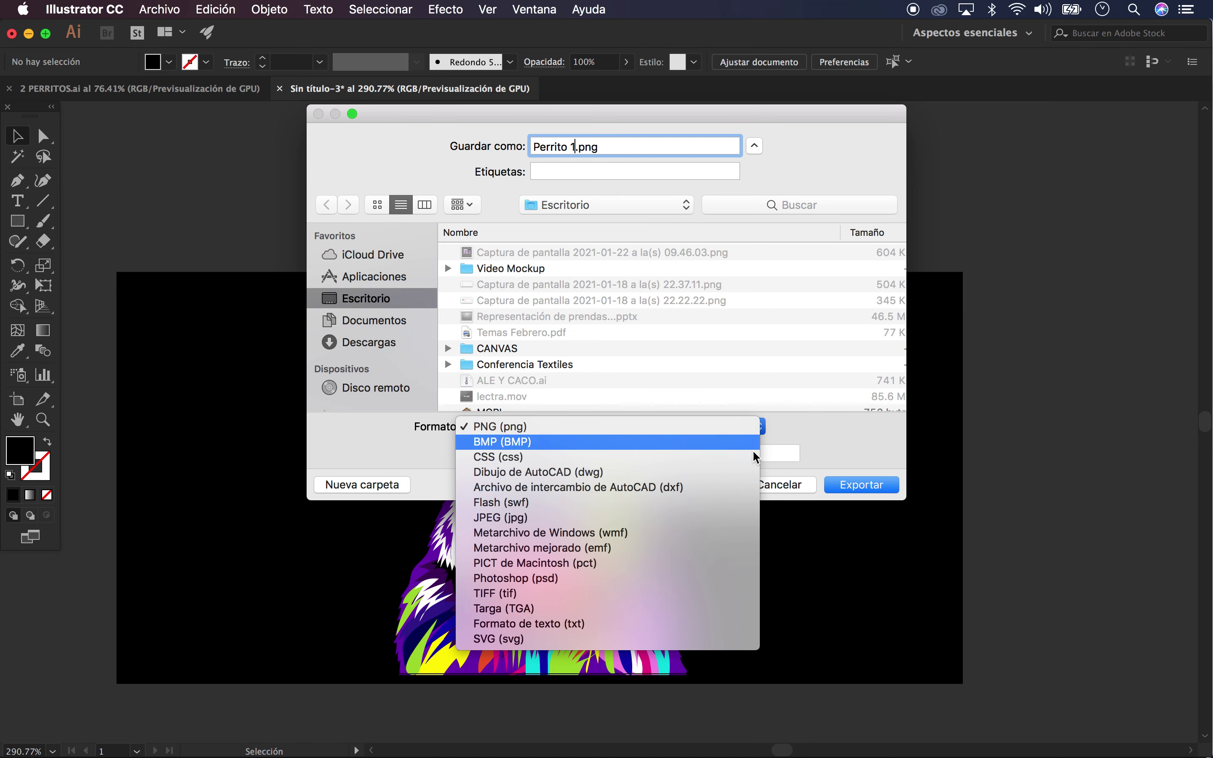
click(730, 520)
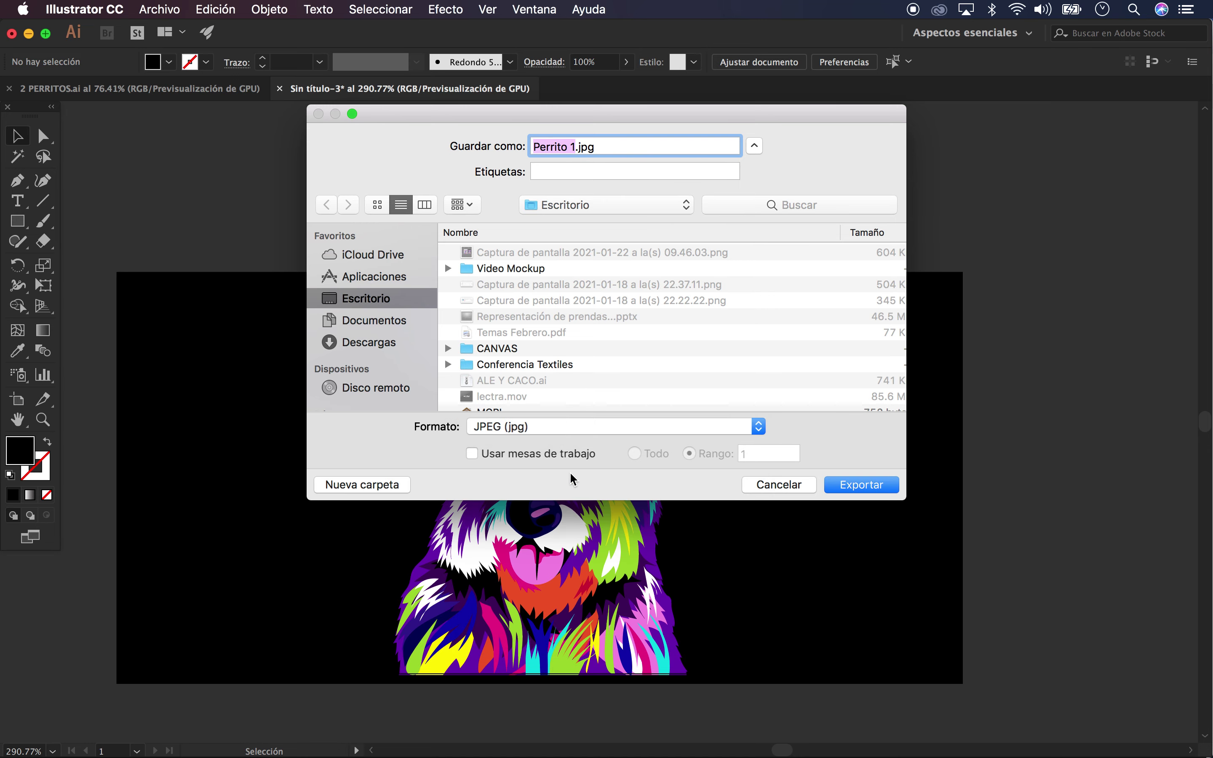
click(470, 455)
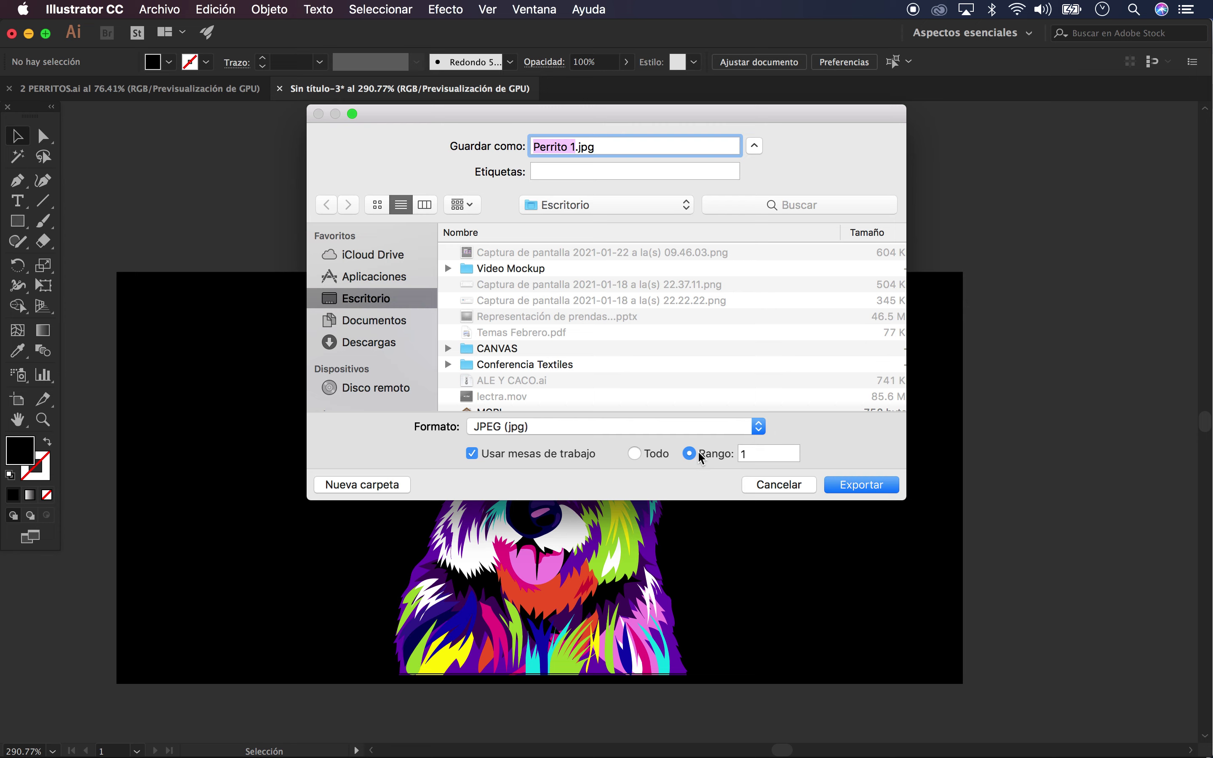
click(795, 453)
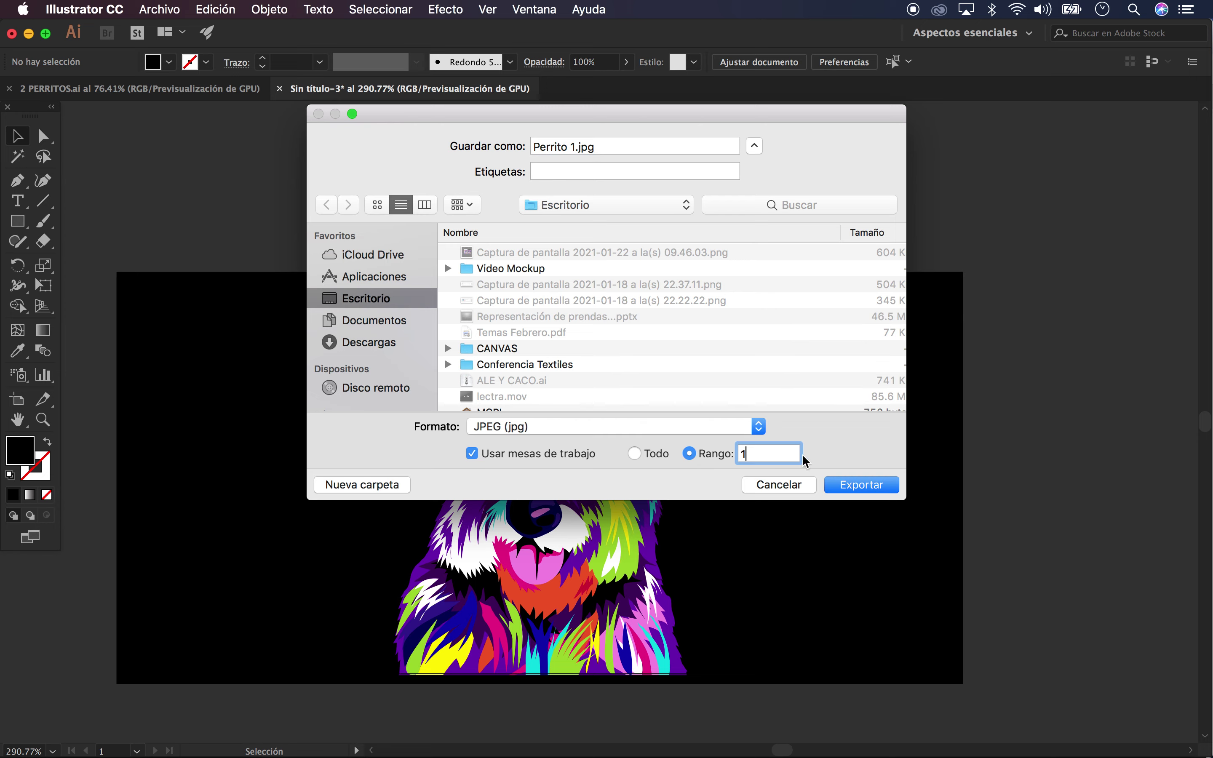
click(858, 484)
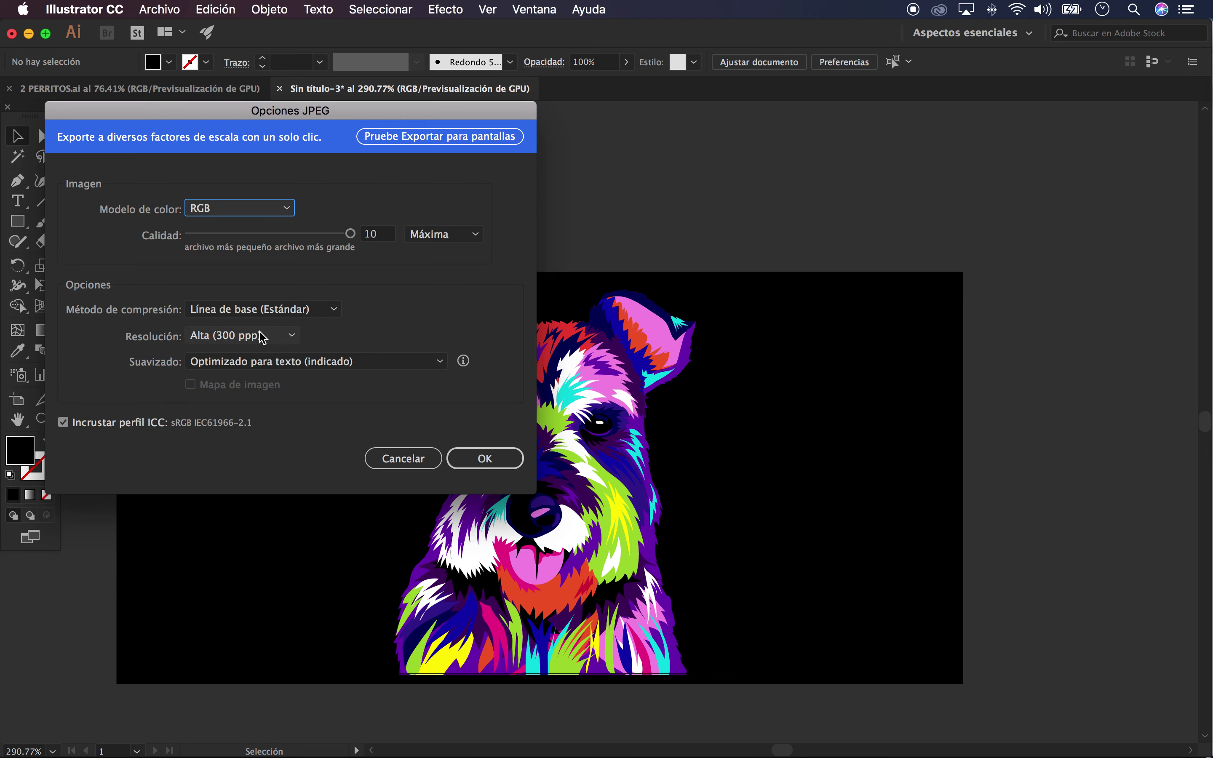
click(483, 459)
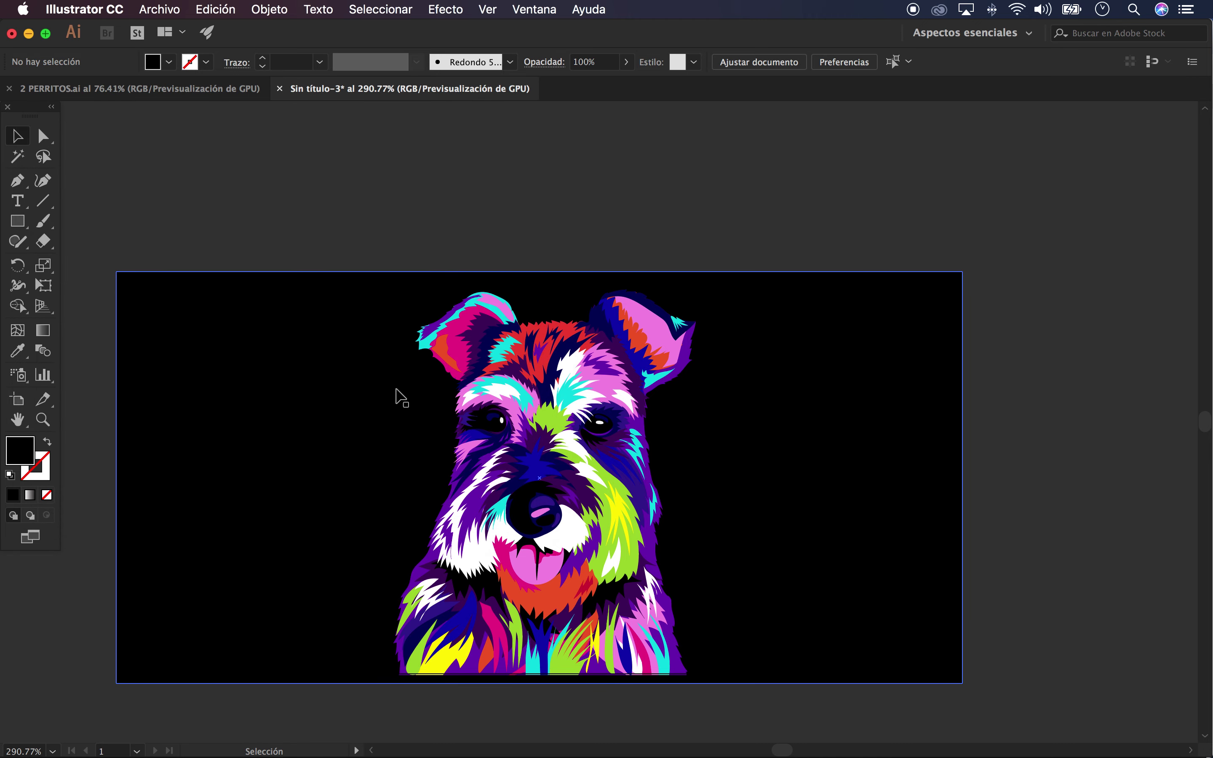
alt+scroll(399, 396, down, 1)
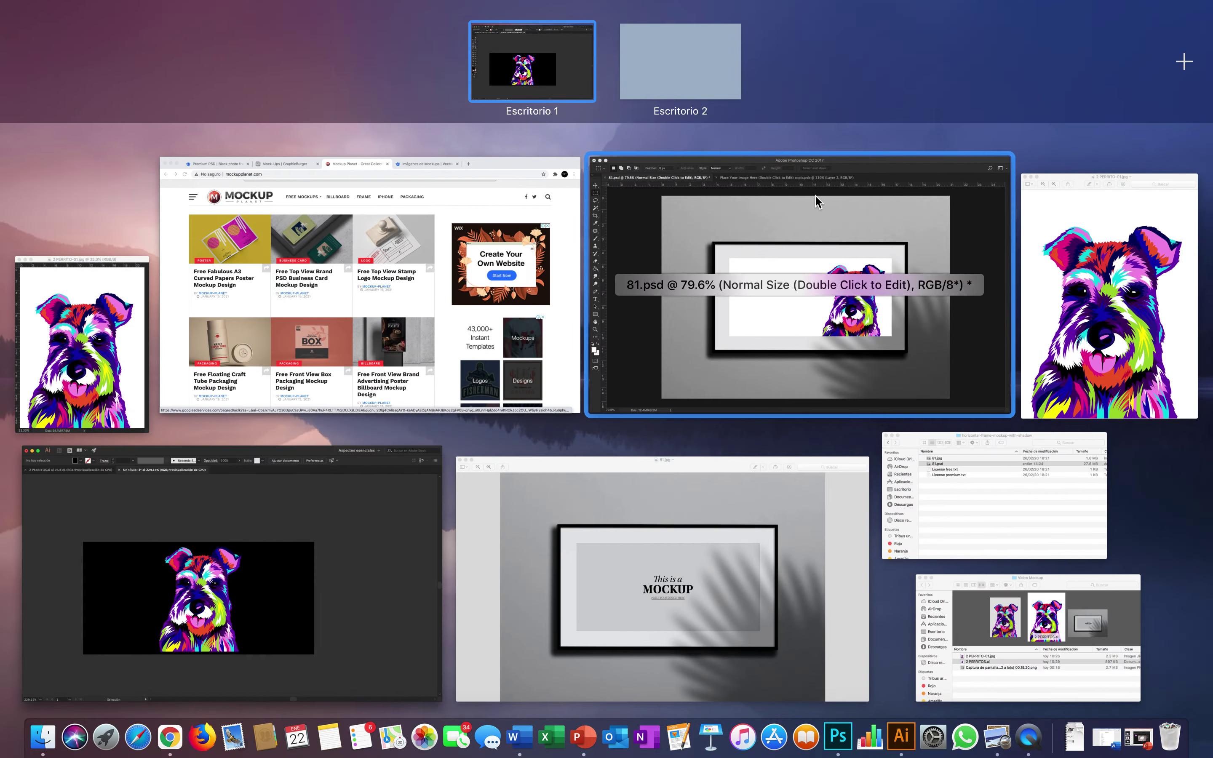
In the Place Your Image Here copia.psb placeholder, select Layer 1 and hide the old white-background dog
click(817, 202)
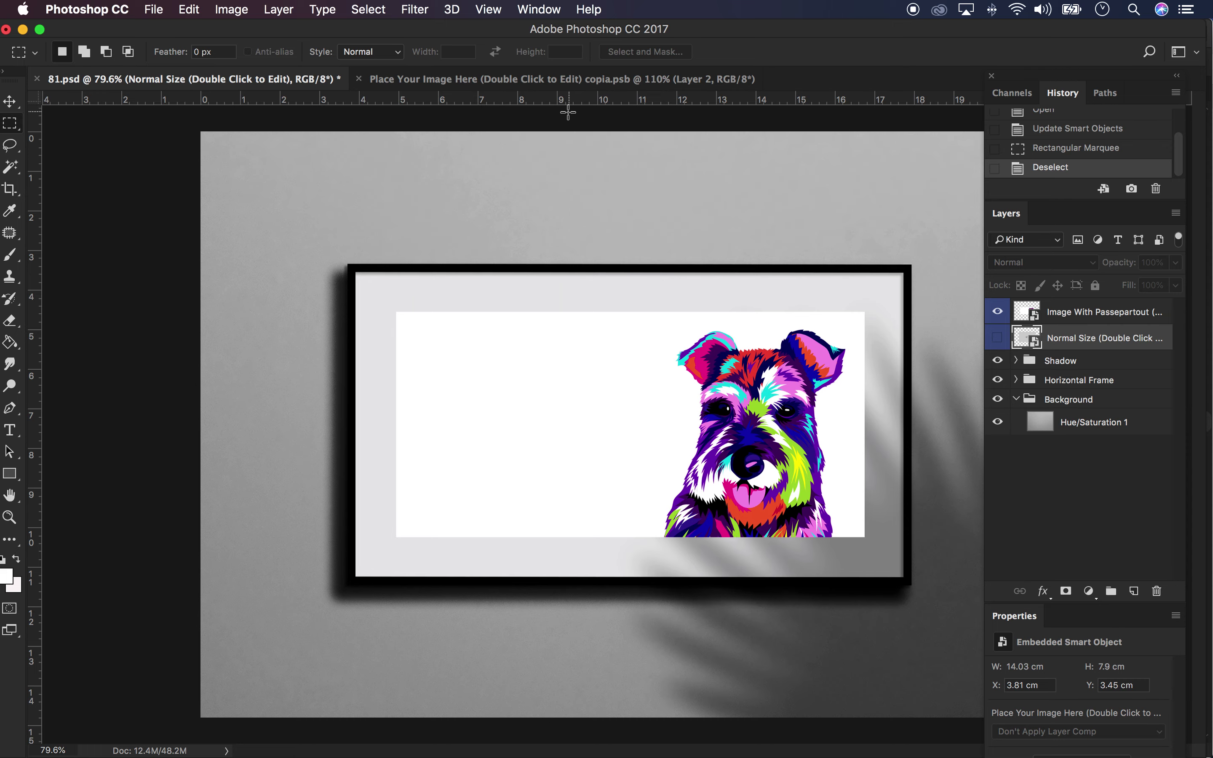
click(511, 80)
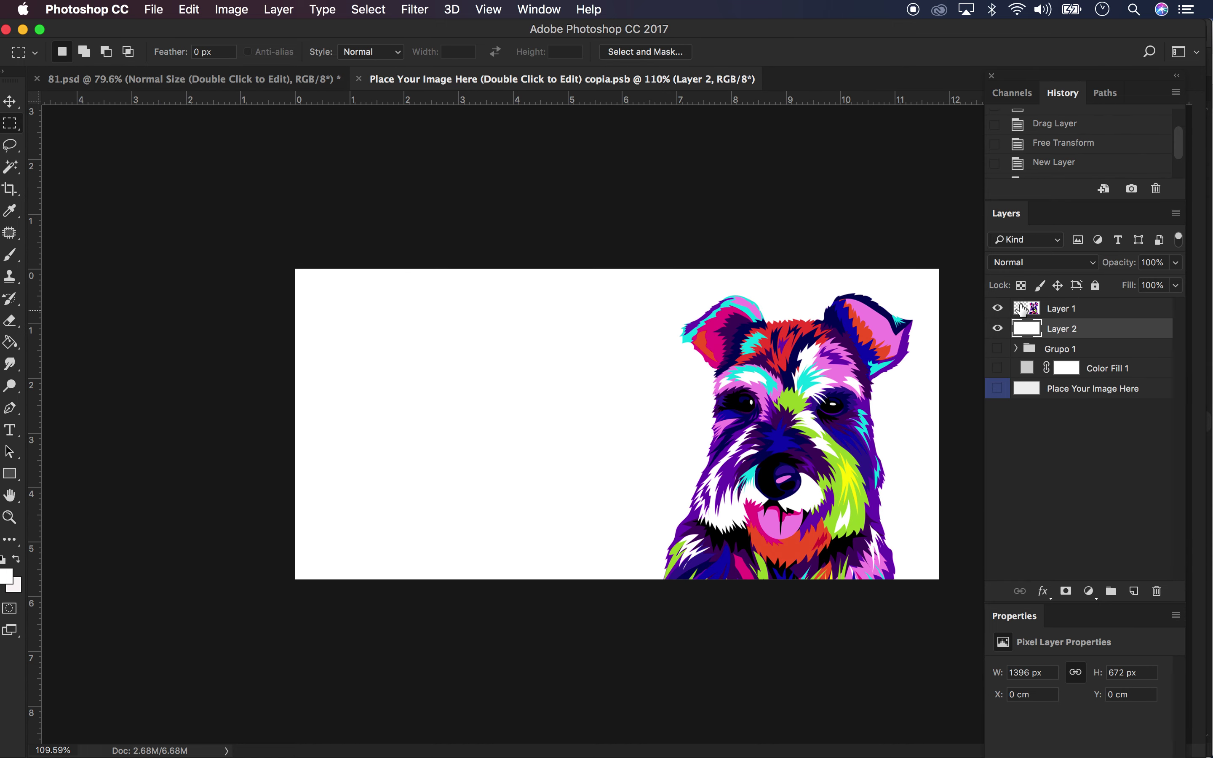
click(1107, 310)
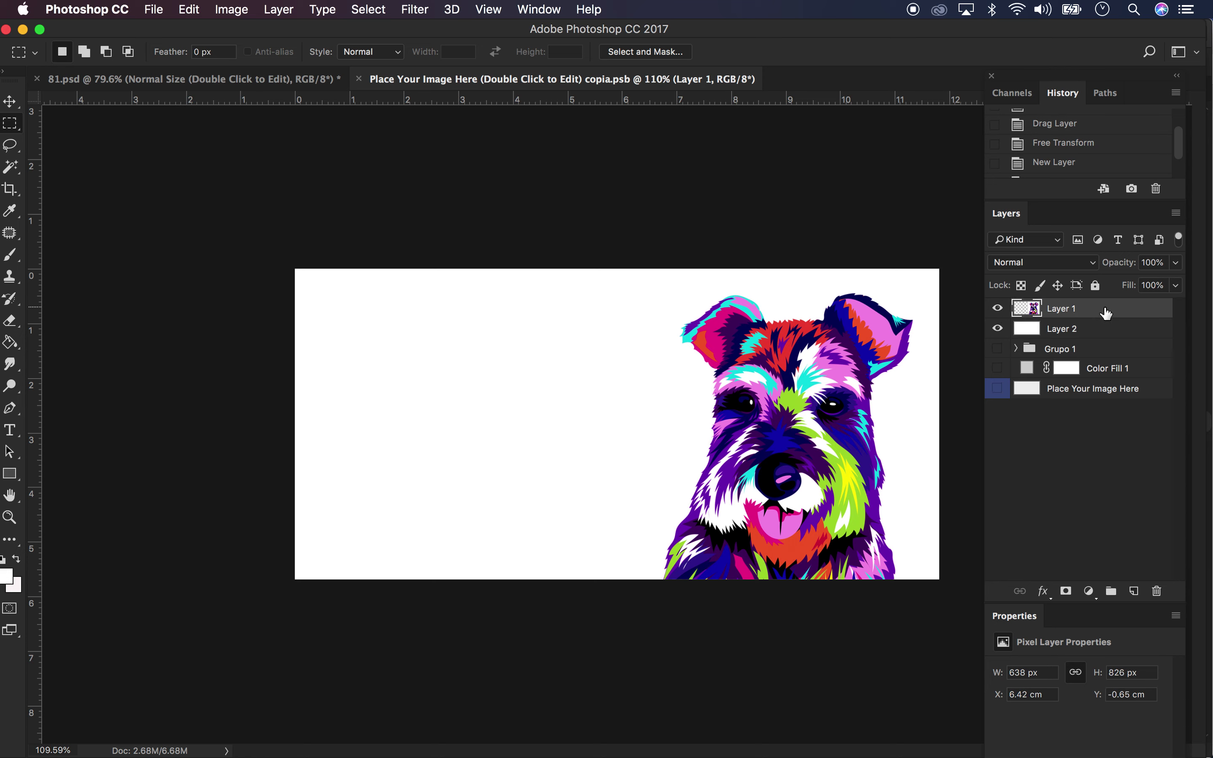
click(999, 309)
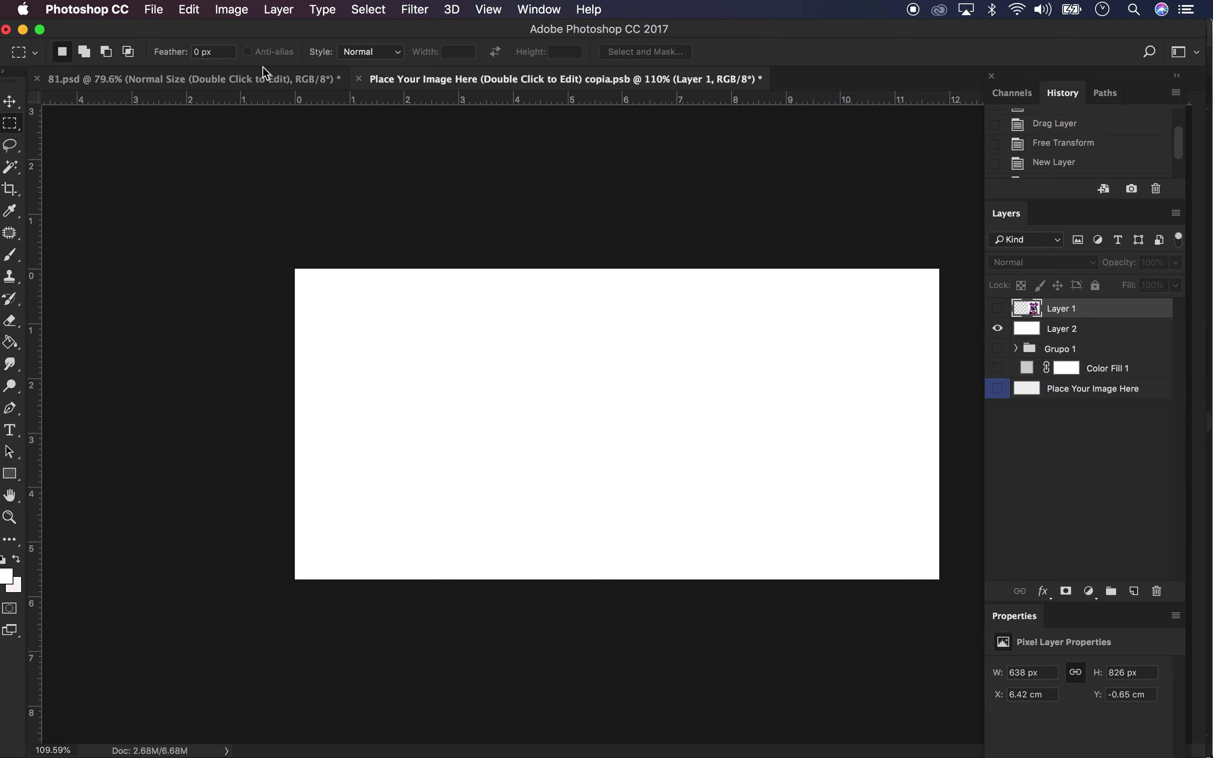
Open Perrito 1-01.jpg from the Desktop
click(157, 7)
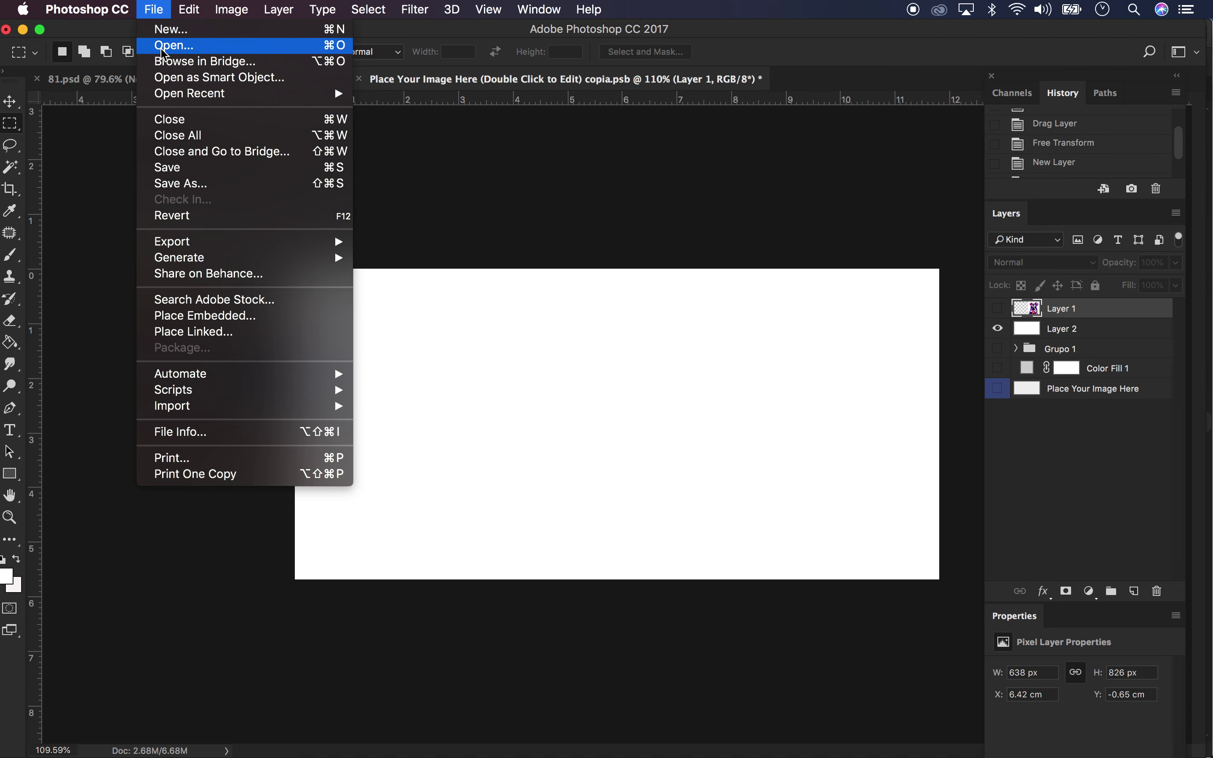
click(180, 41)
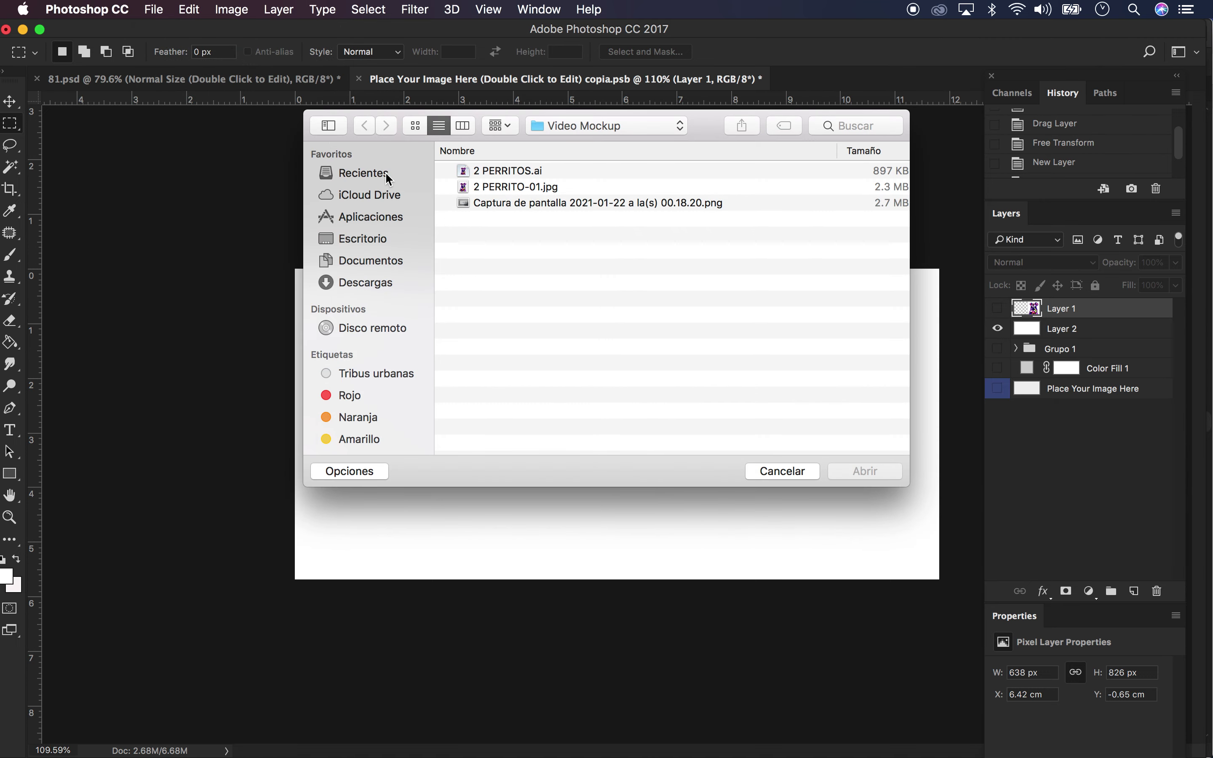
click(380, 243)
click(508, 176)
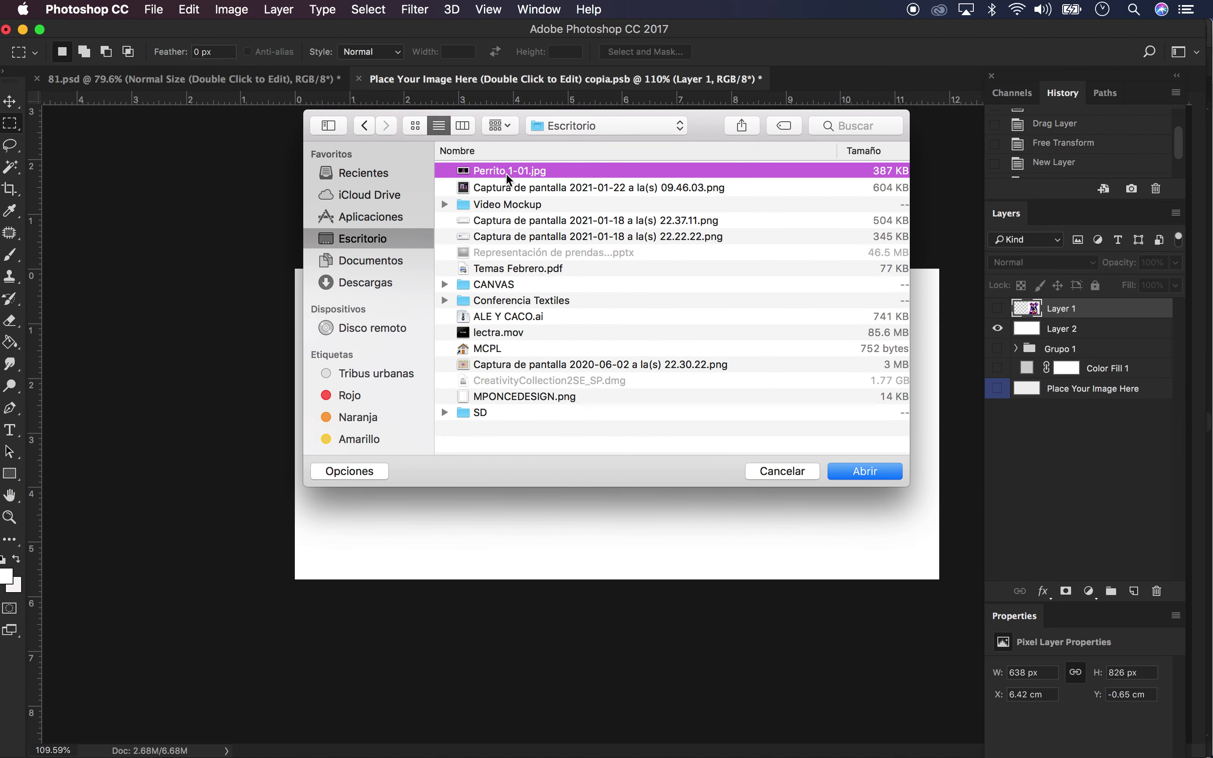
click(854, 471)
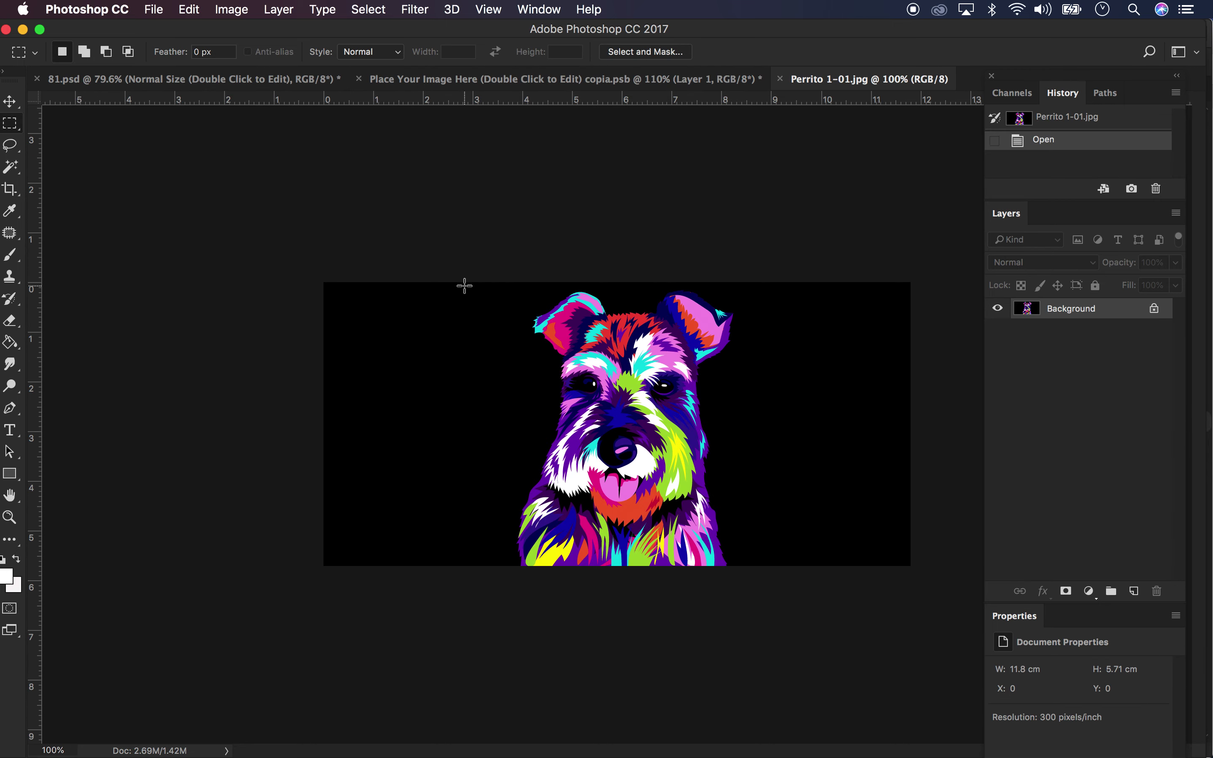
Move the black-background dog into the placeholder and scale it to fill the 1409 × 681 px canvas
mouse_move(847, 79)
mouse_down()
mouse_move(744, 151)
mouse_move(224, 238)
mouse_move(182, 268)
mouse_up()
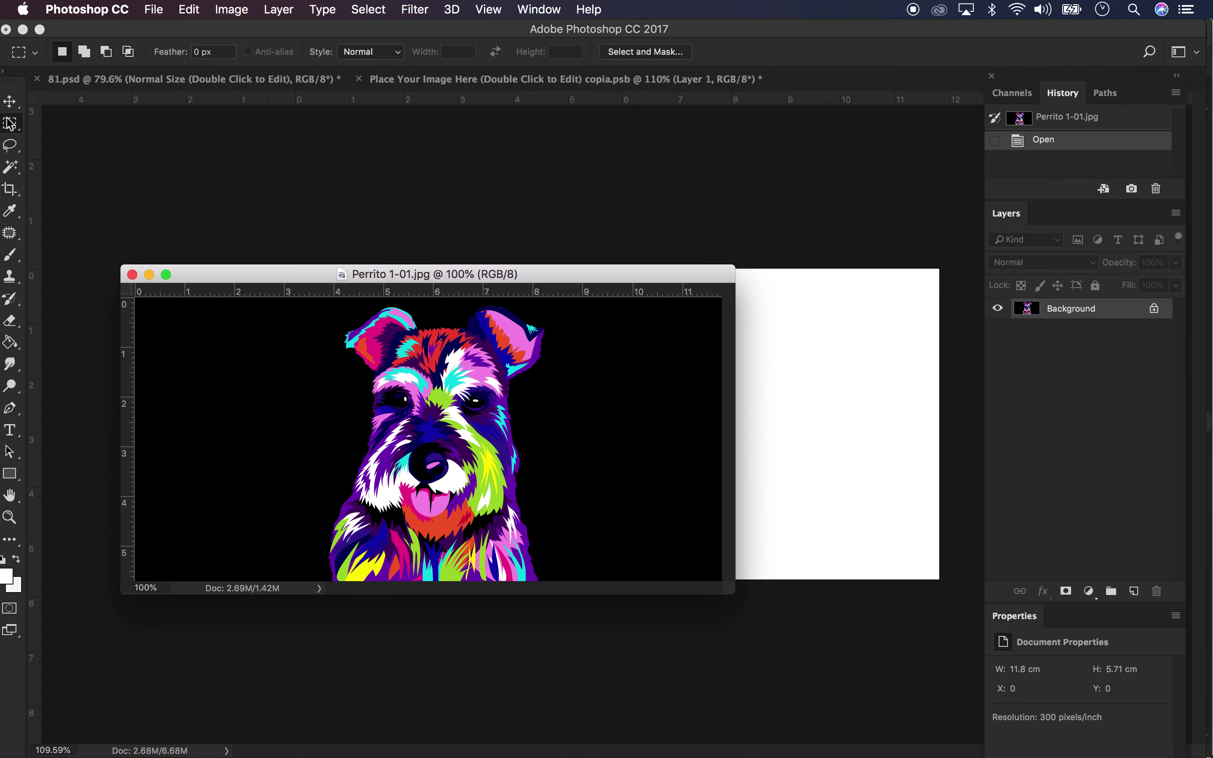
key(v)
drag(351, 368, 608, 184)
drag(677, 334, 613, 520)
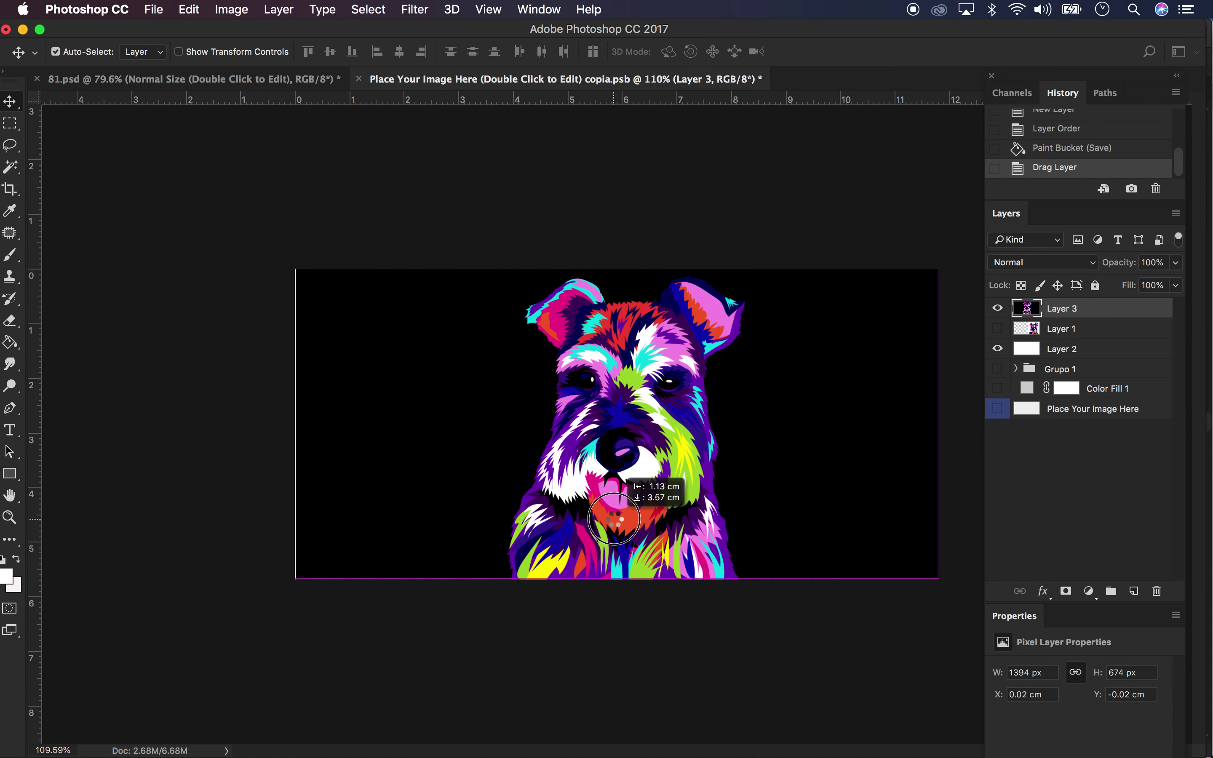
drag(613, 520, 615, 522)
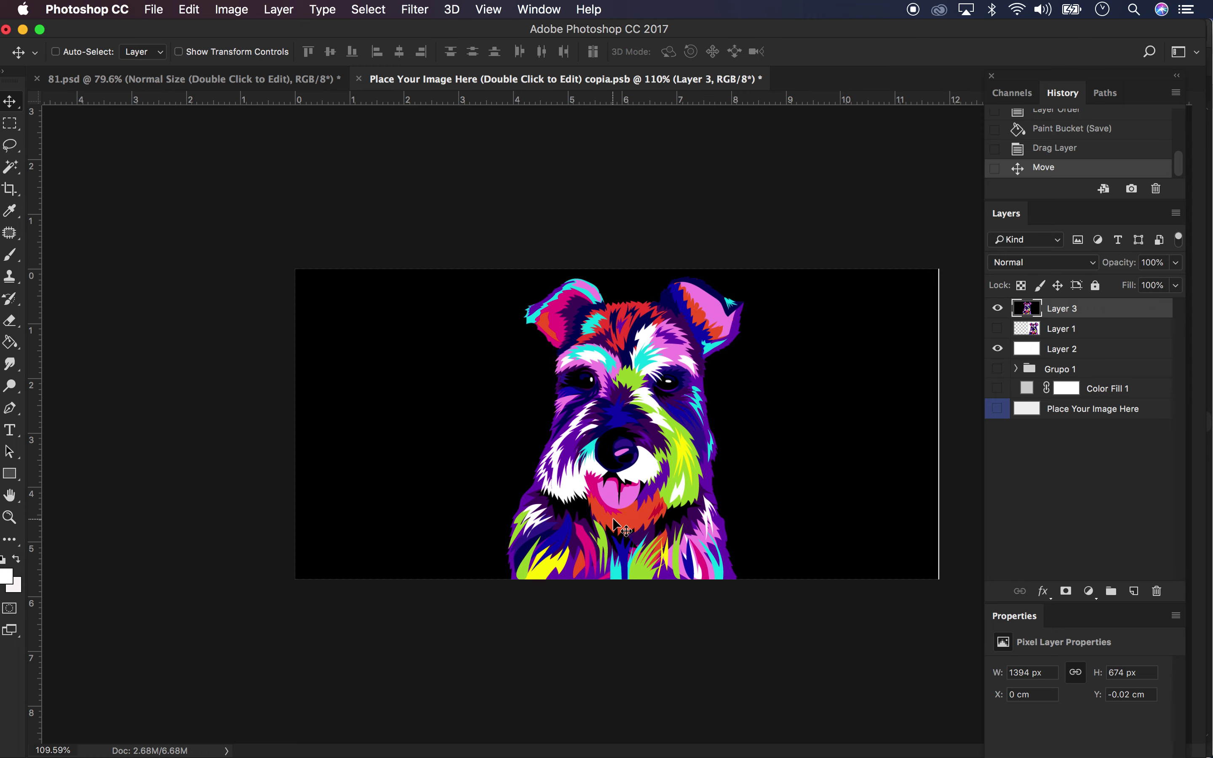
key(ctrl+t)
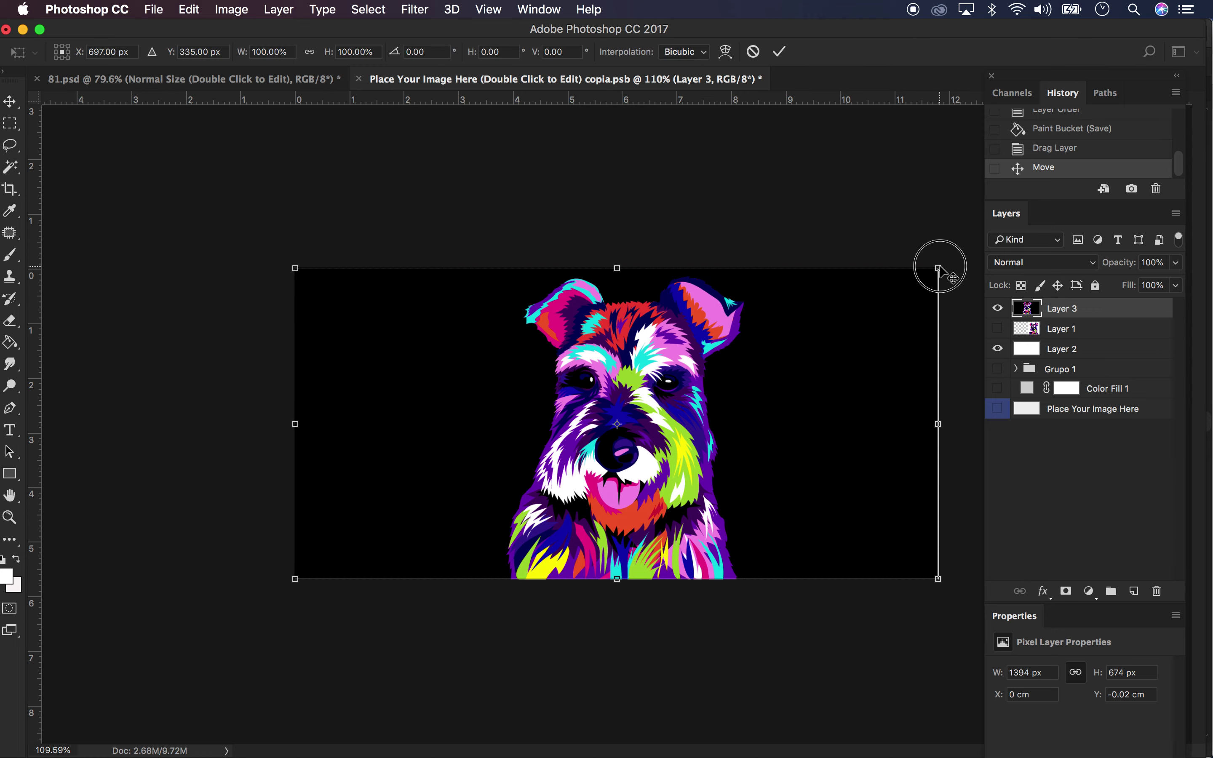
drag(938, 268, 940, 265)
key(Return)
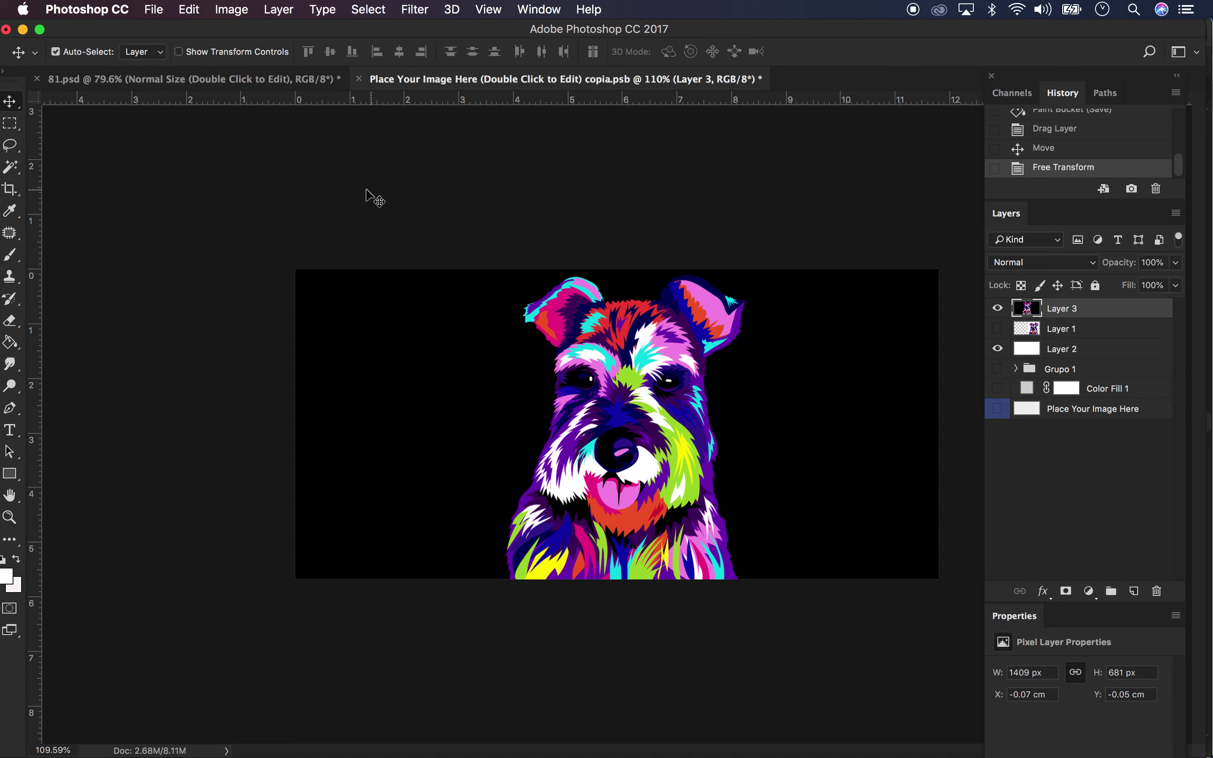
Save the placeholder in place instead of Save As, then return to the 81.psd mockup
click(153, 10)
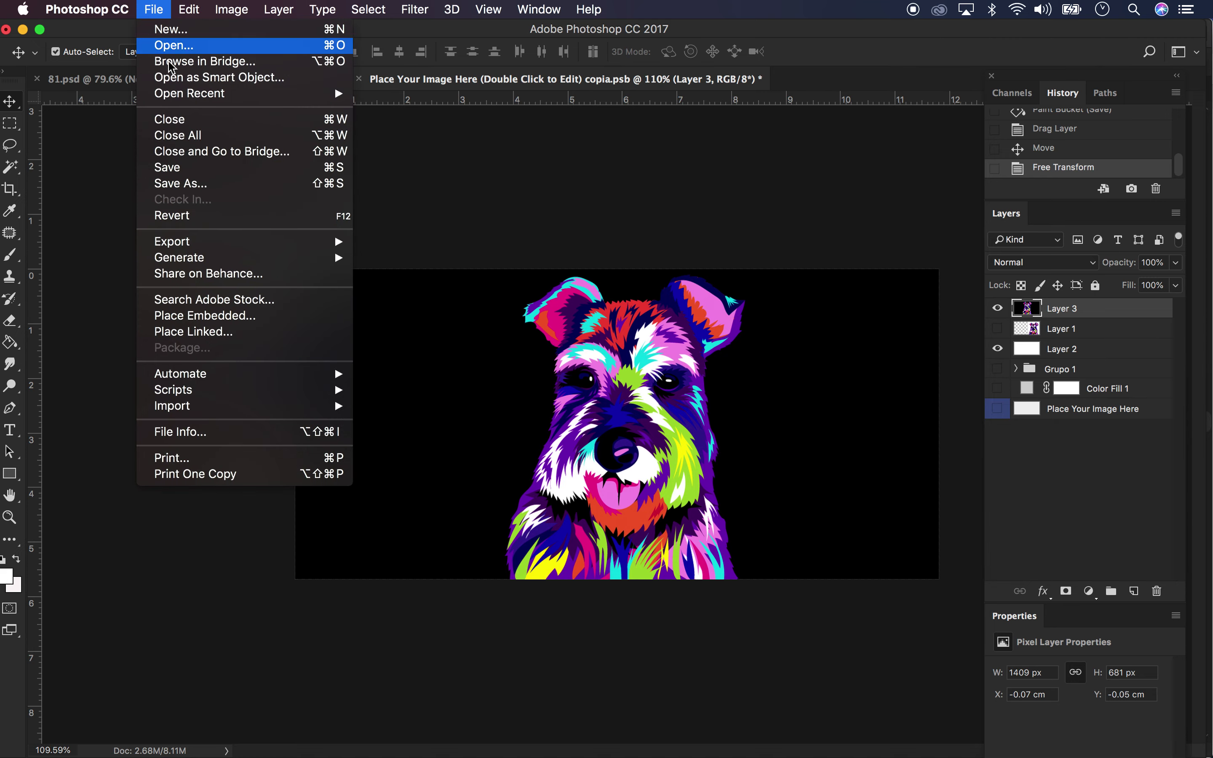
click(209, 183)
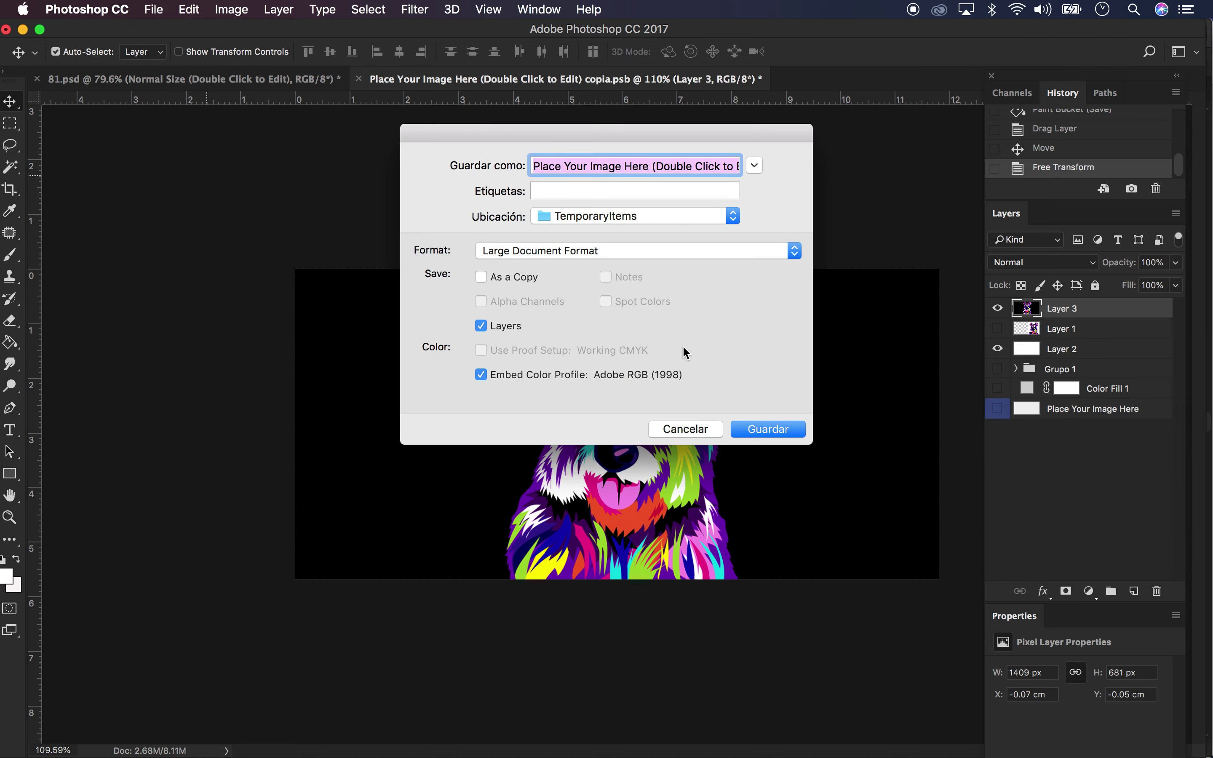
click(682, 428)
click(153, 10)
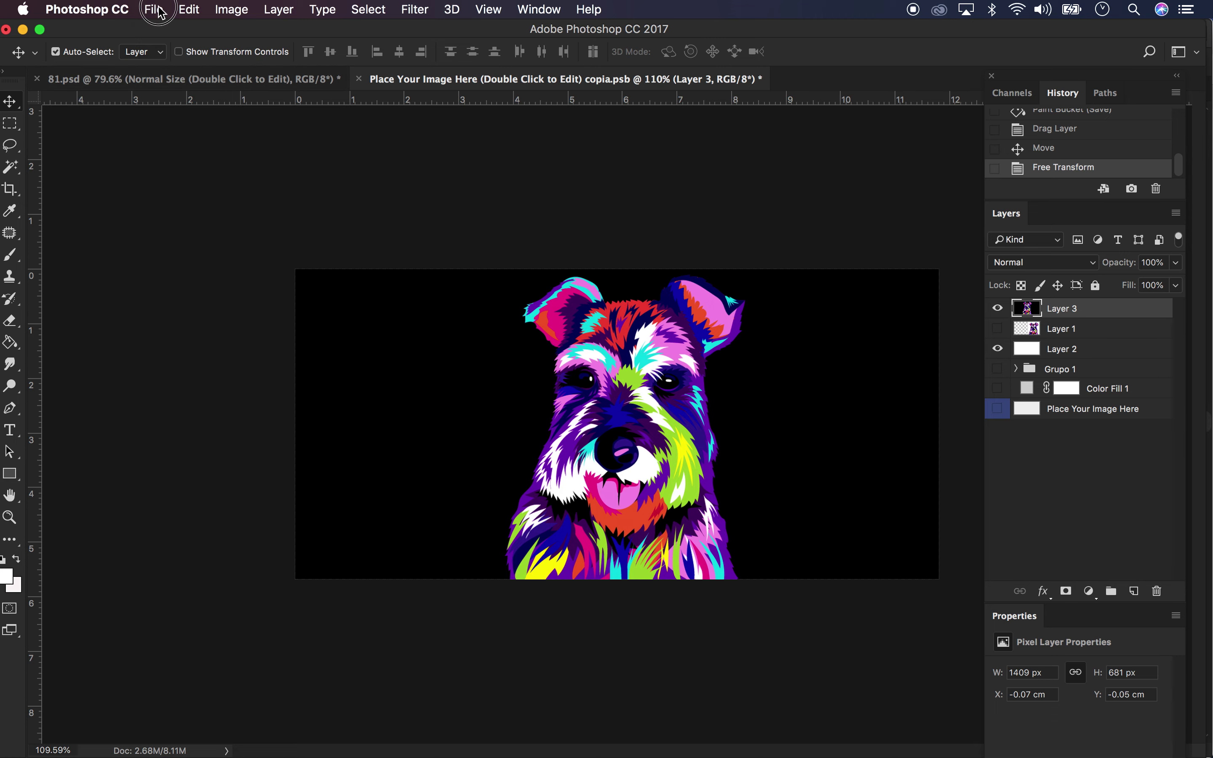
click(205, 167)
click(213, 83)
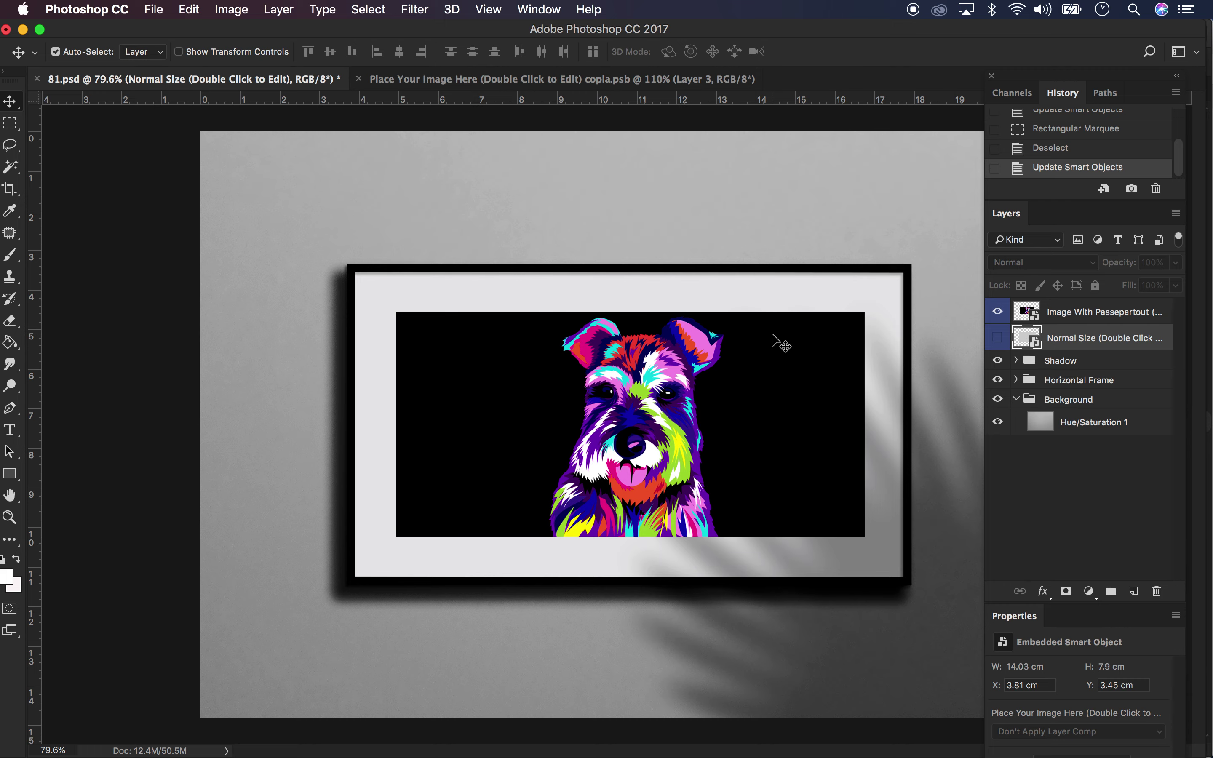
Show the Normal Size artwork layer and hide the palm-leaf Shadow group
scroll(780, 344, down, 3)
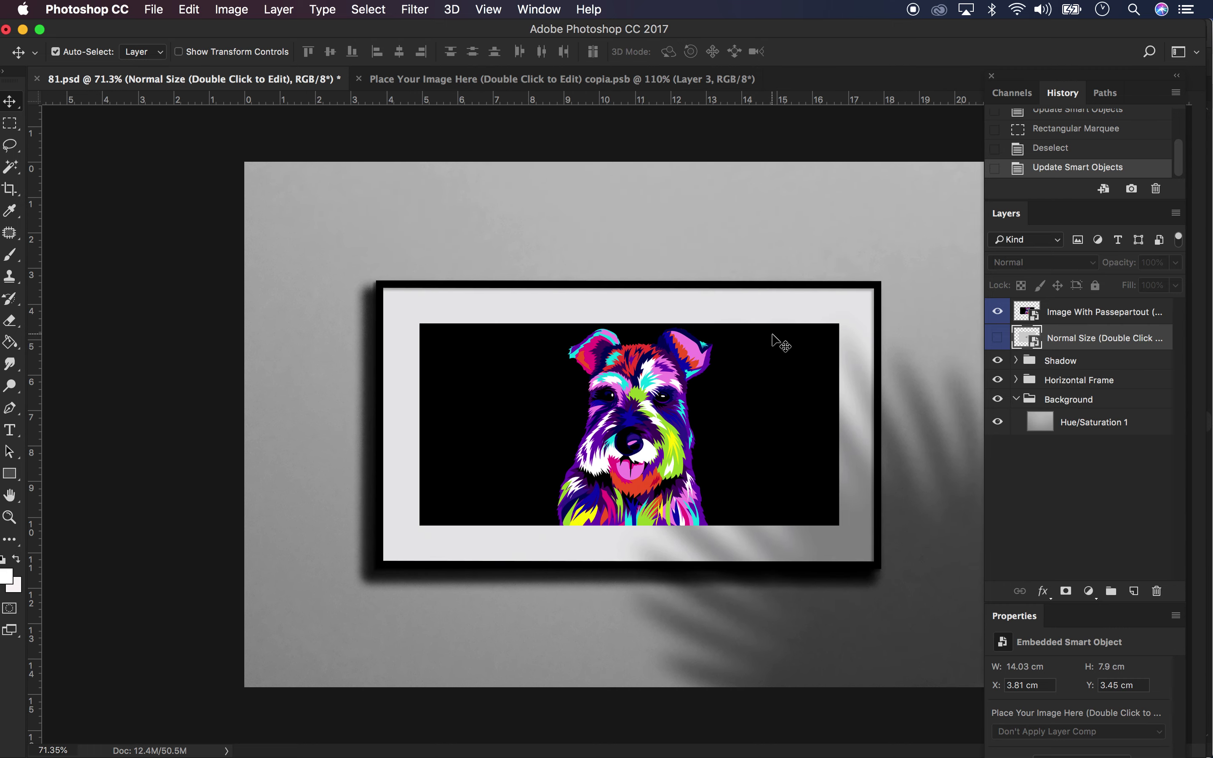
scroll(779, 343, down, 2)
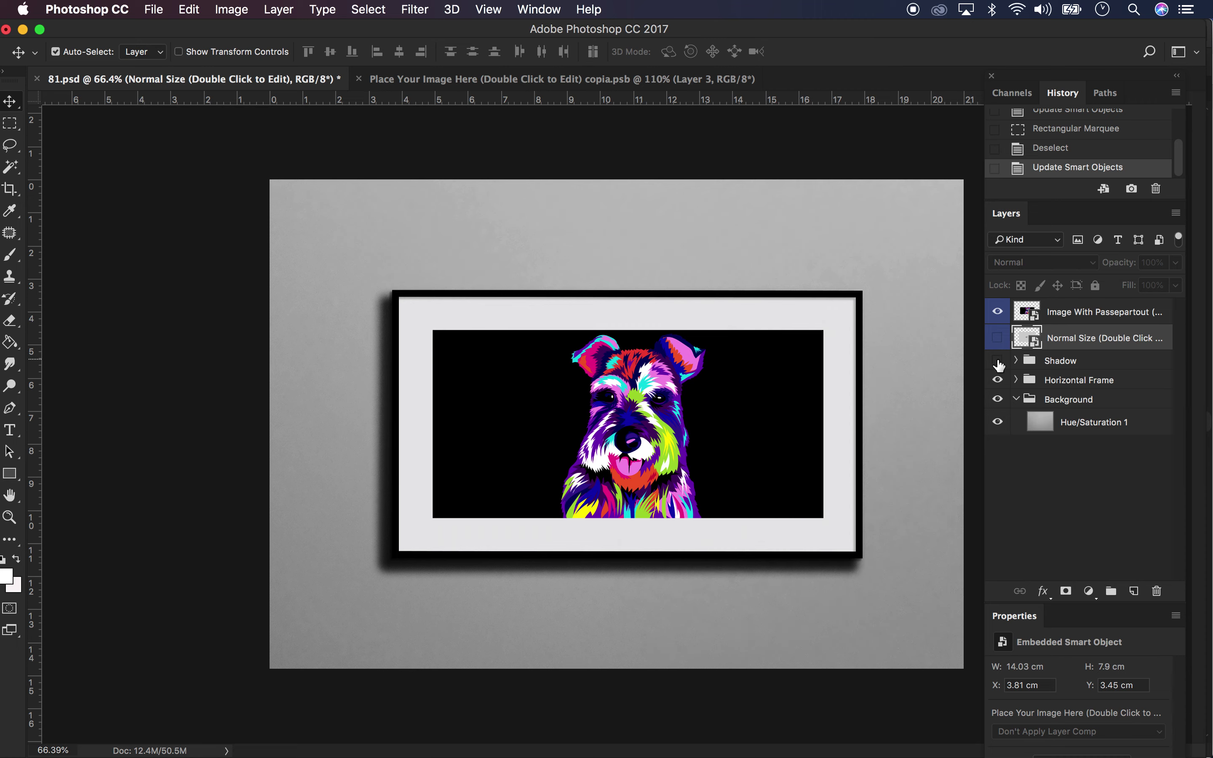
click(997, 338)
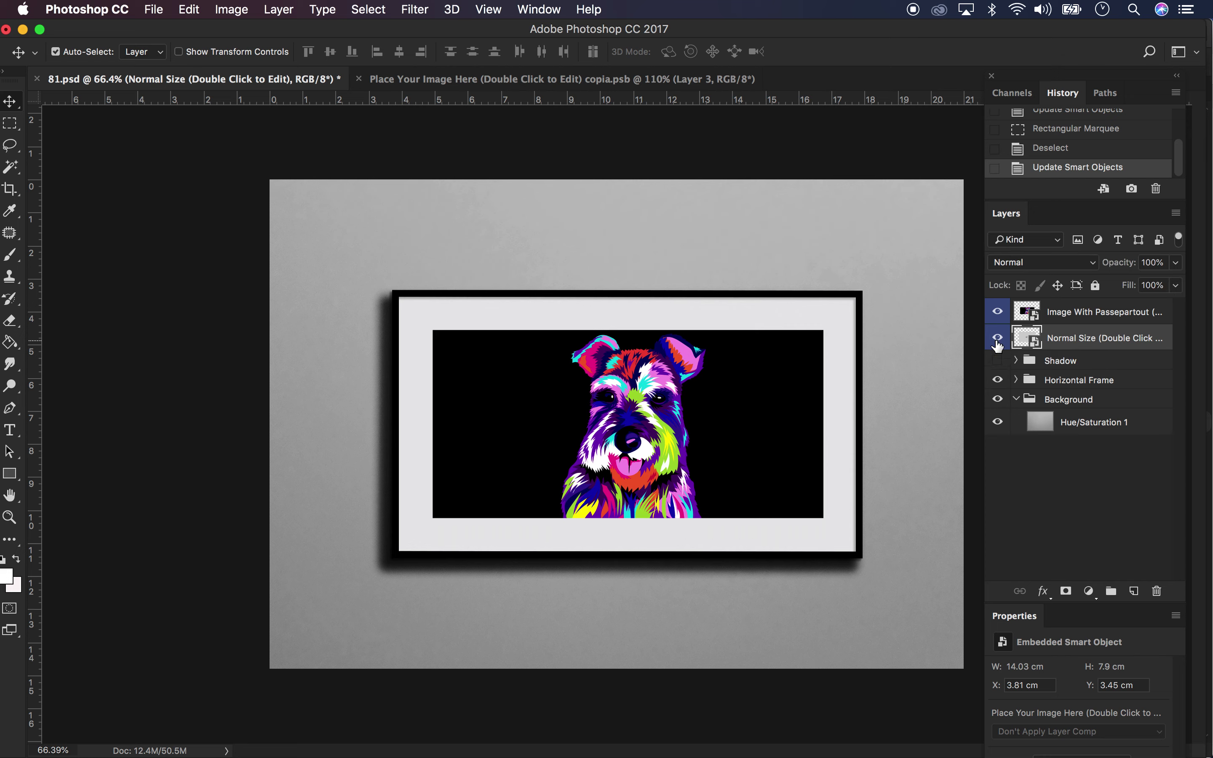
click(997, 361)
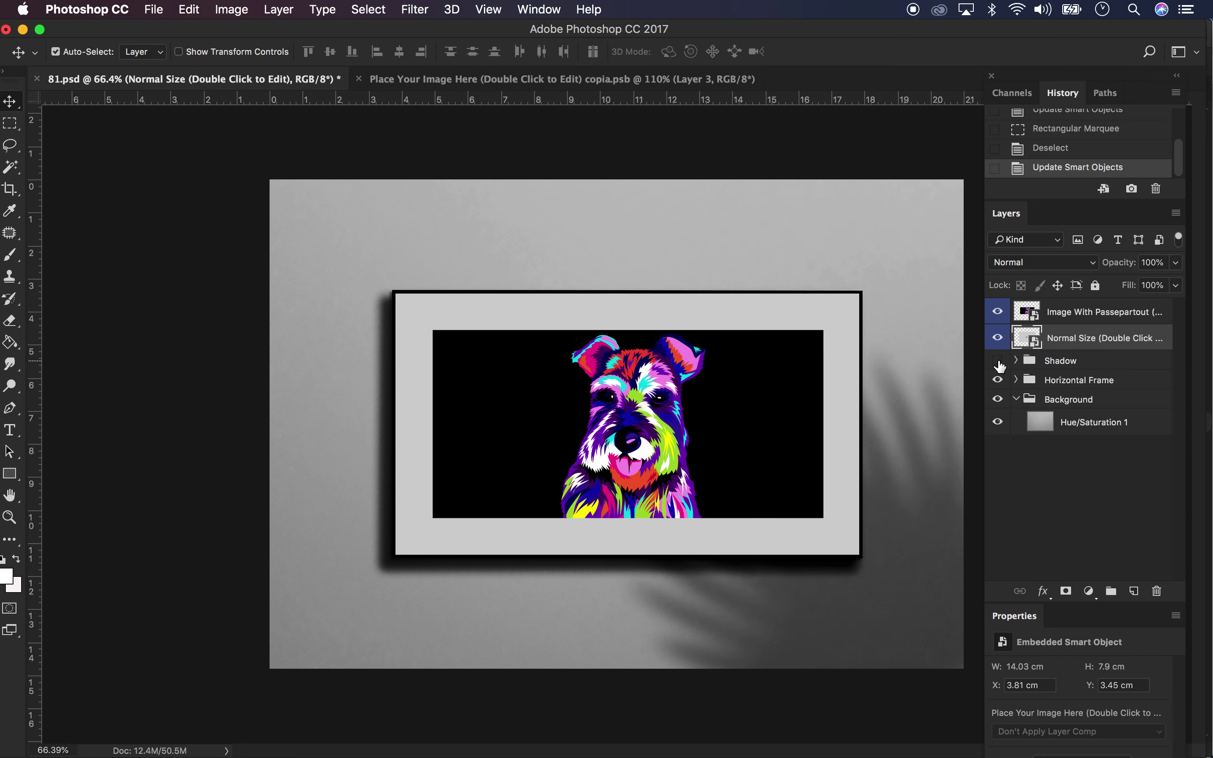
click(997, 361)
Add a new empty layer above the Hue/Saturation 1 wall layer in the Background group
click(1088, 430)
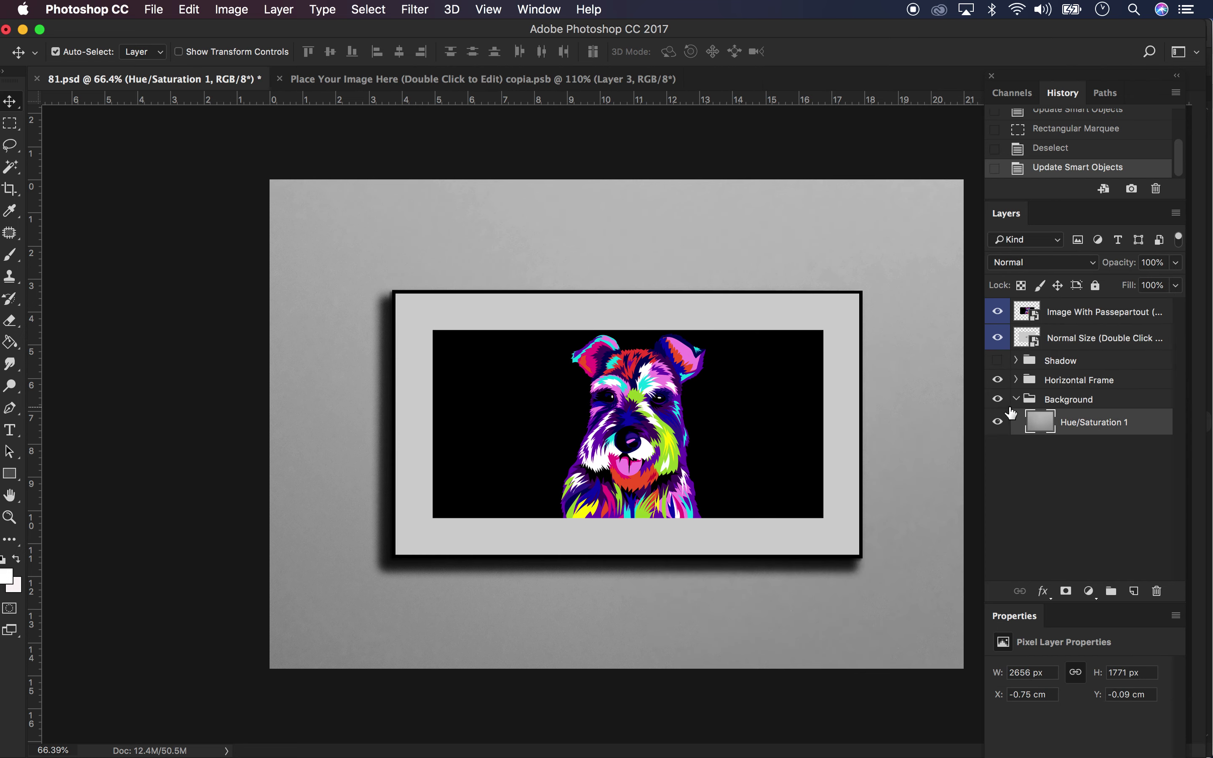
click(997, 399)
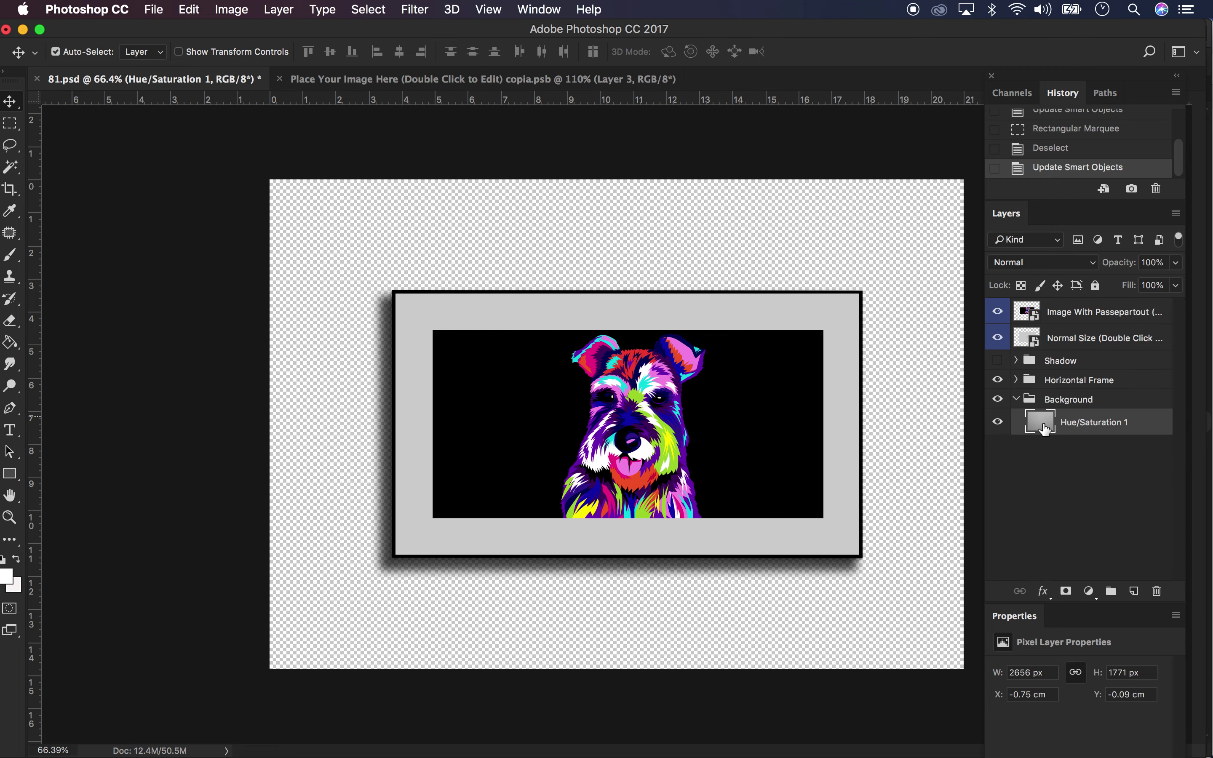
click(1133, 595)
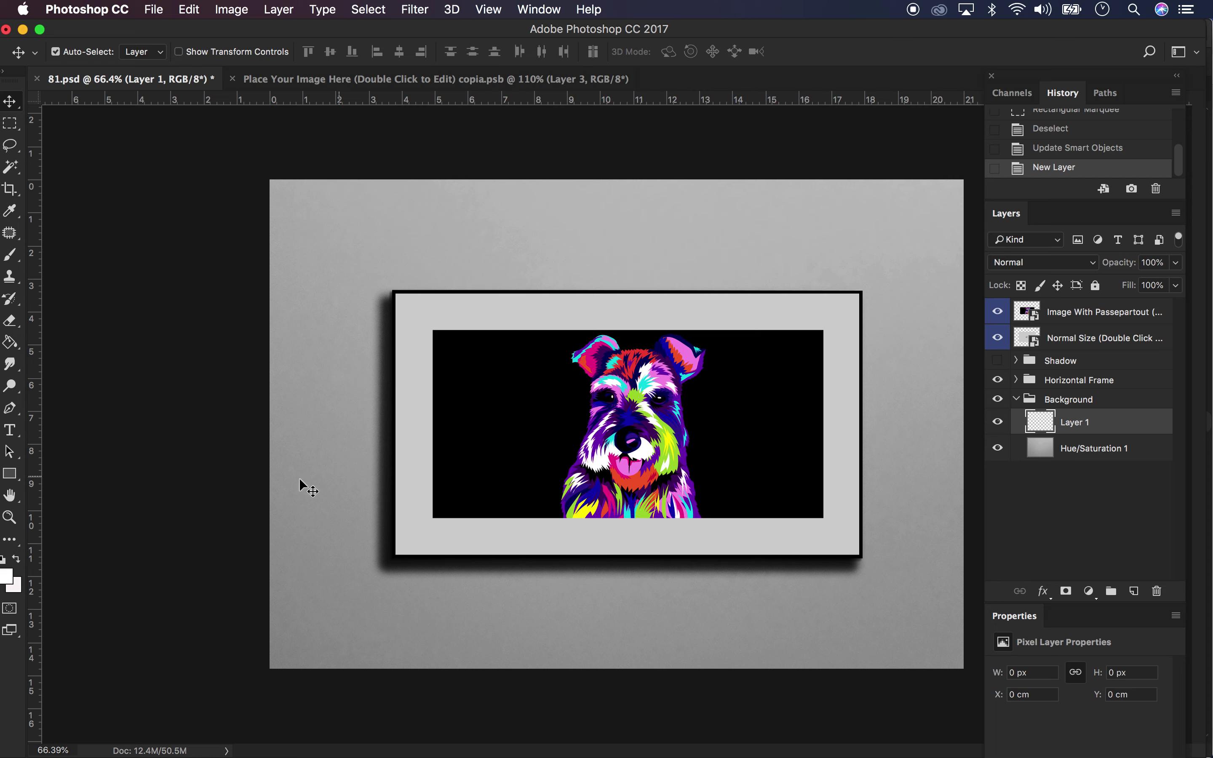
Set the foreground colour to a vivid magenta
key(i)
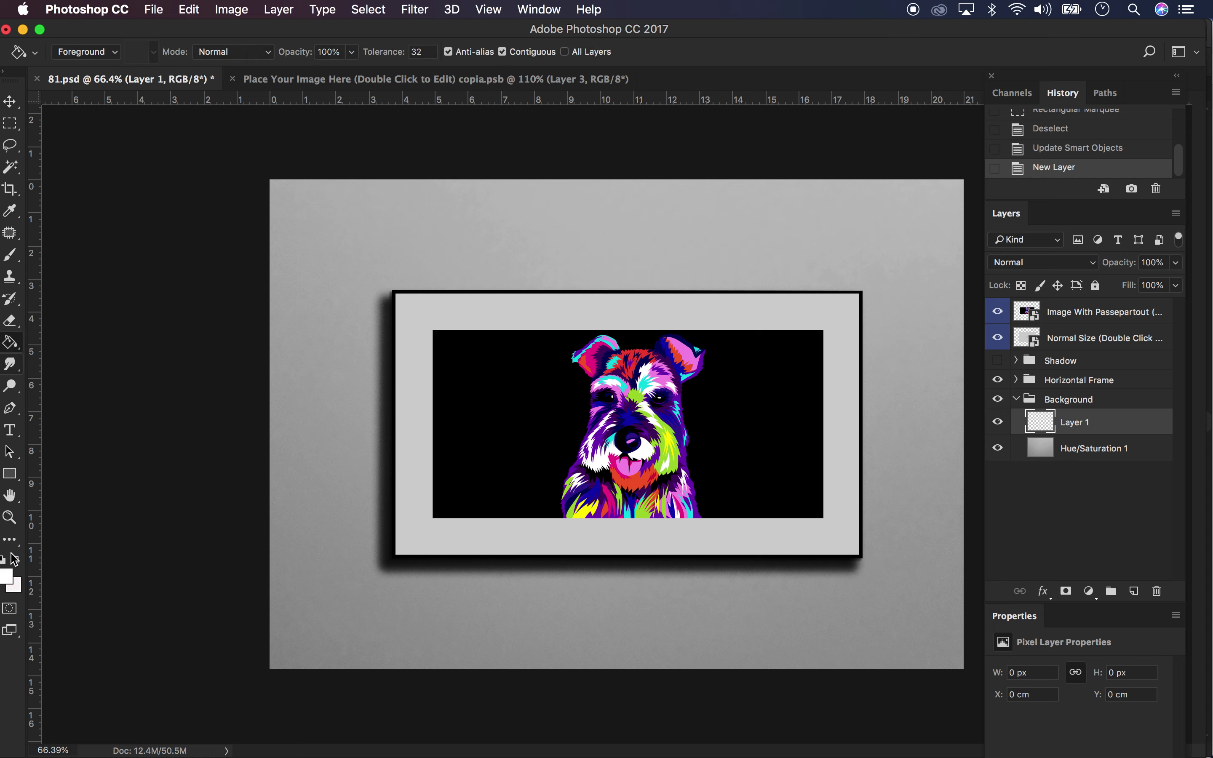
click(7, 575)
click(256, 207)
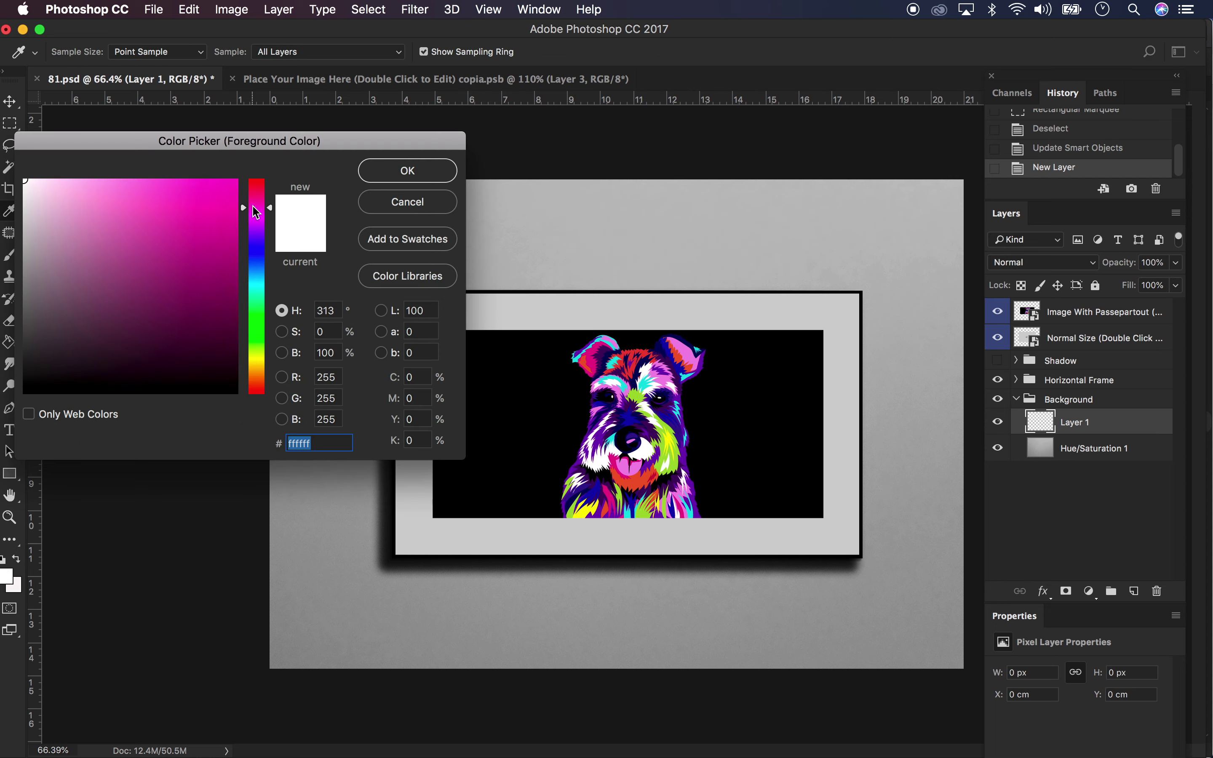
click(227, 186)
click(416, 176)
Fill the new layer with magenta and lower its opacity to 12% for a pink wall tint
key(g)
click(469, 192)
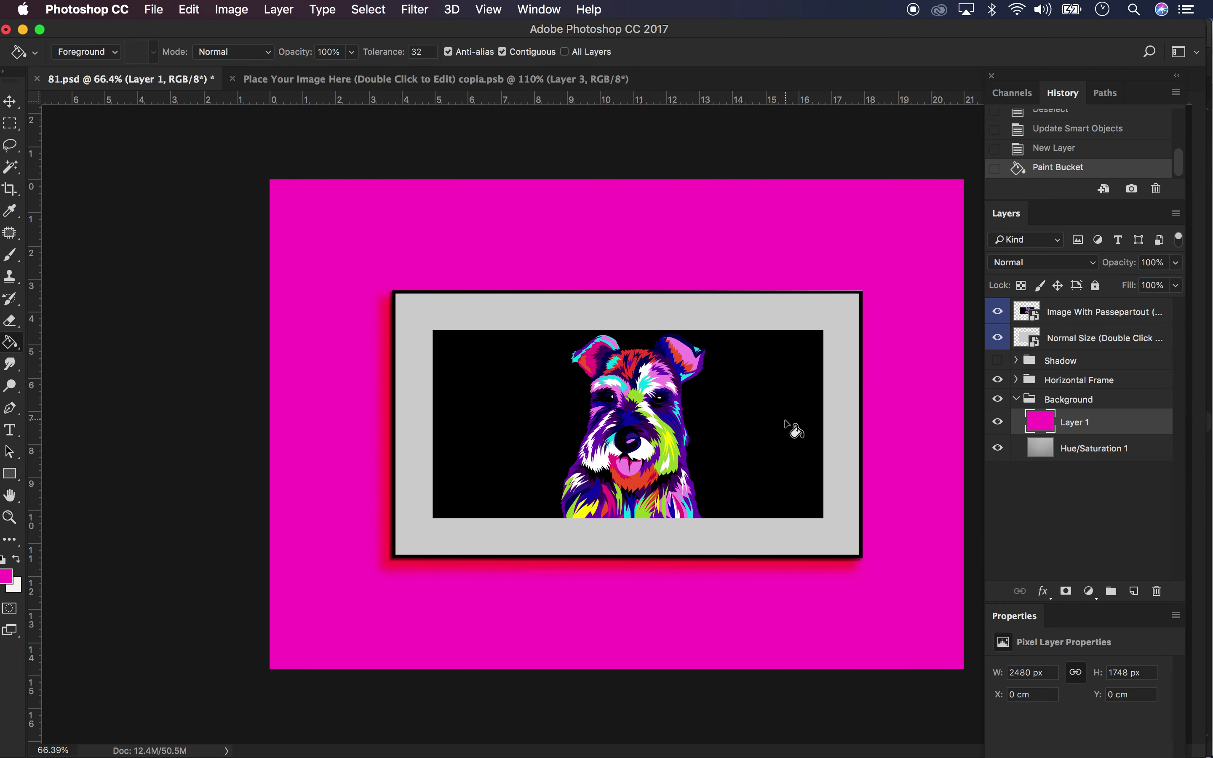
drag(1176, 262, 1107, 286)
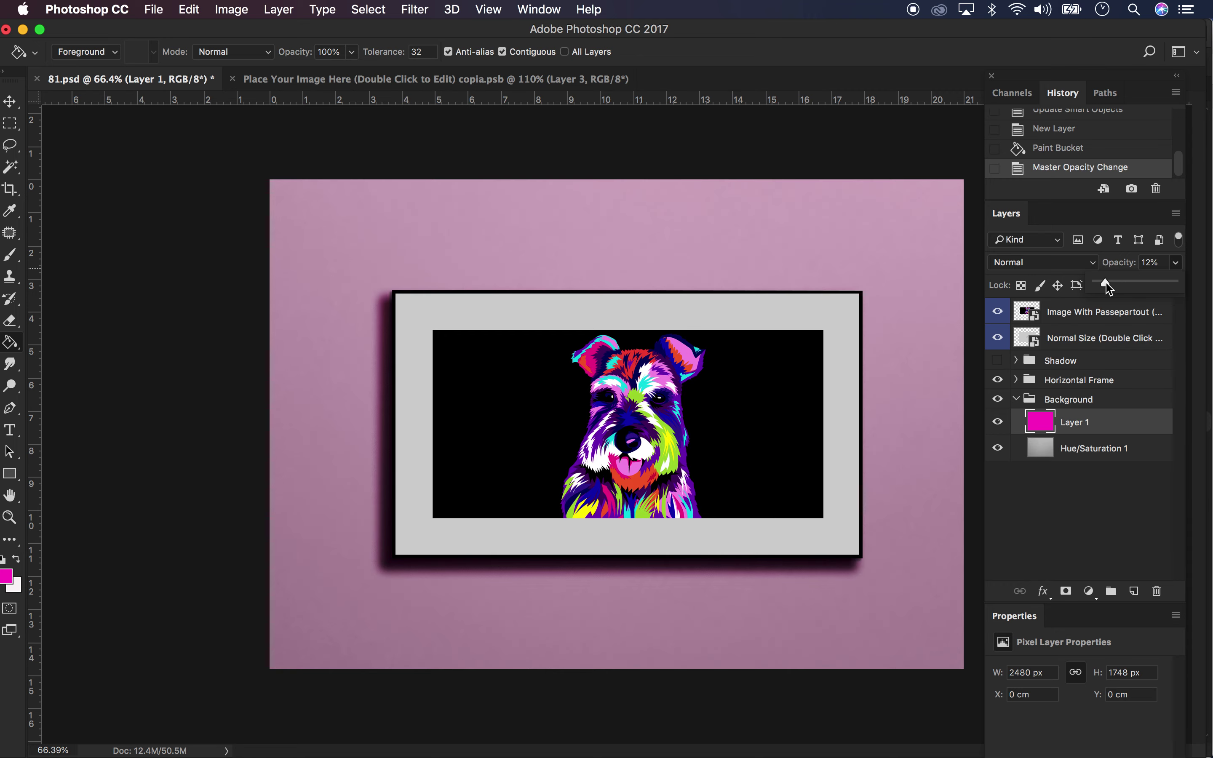